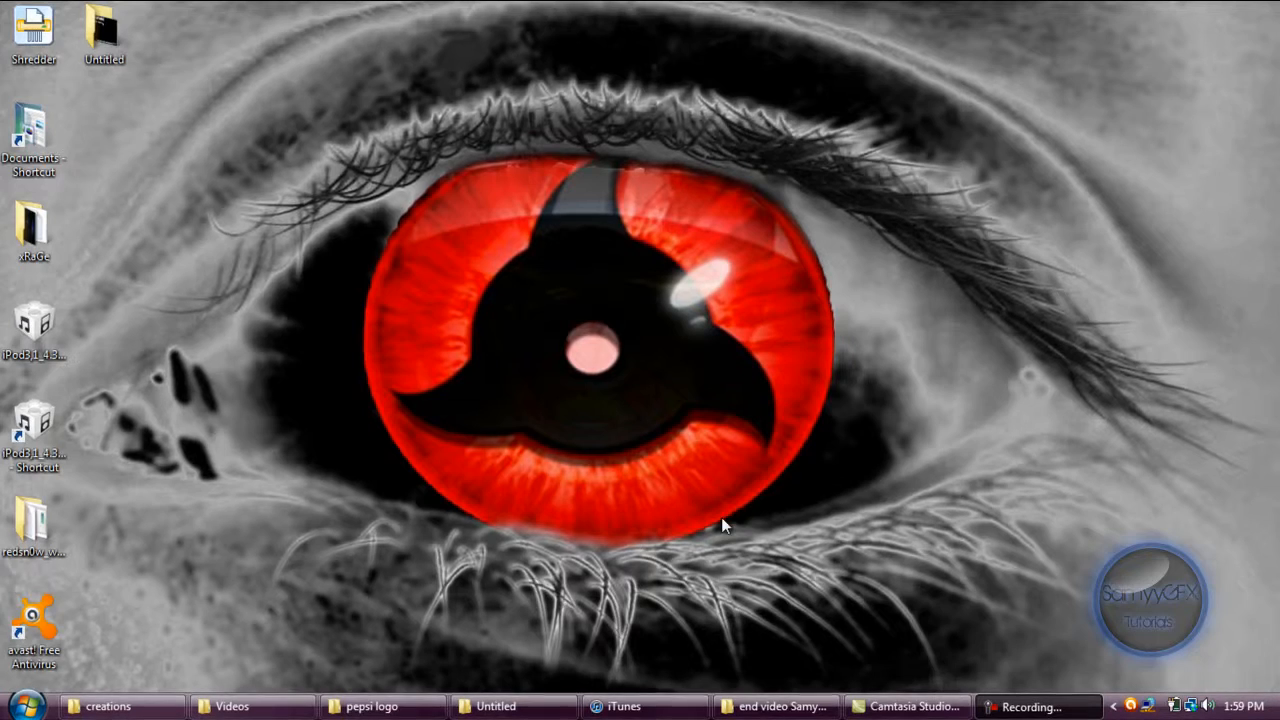
# Watch the finished sample end video from its folder, and close both the player and the folder.
pyautogui.click(775, 706)
pyautogui.click(278, 275)
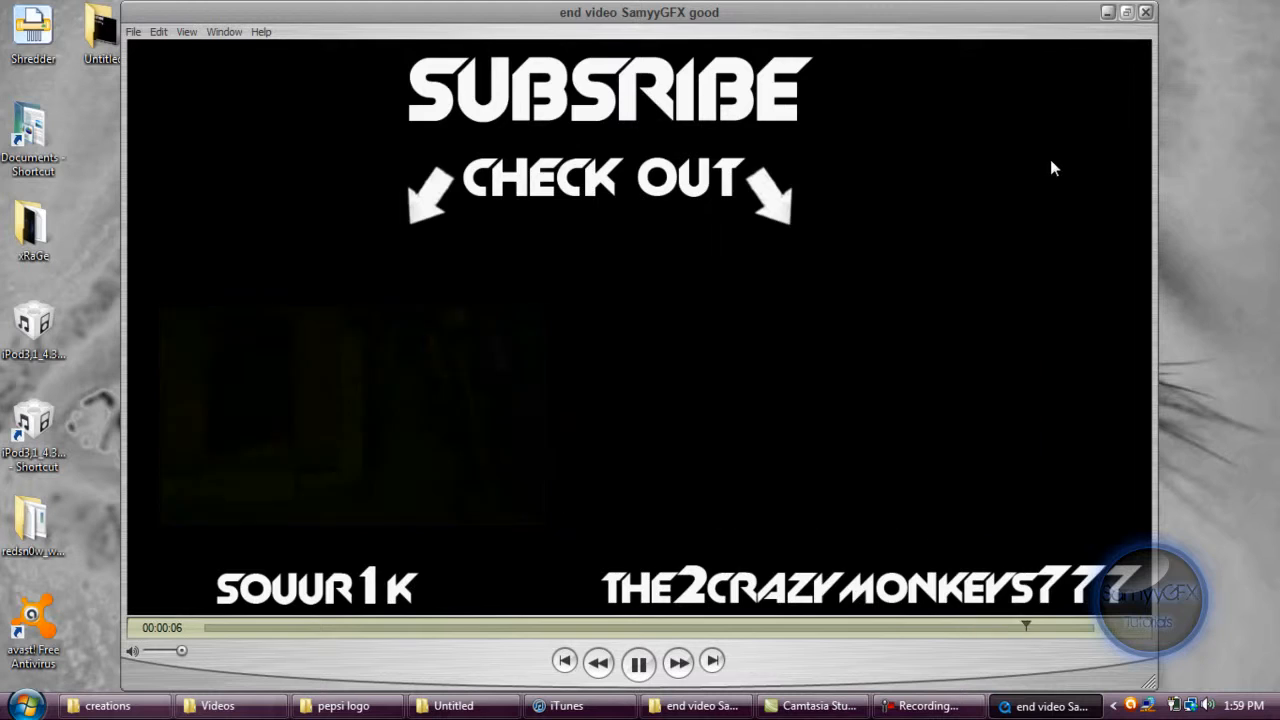
pyautogui.click(1145, 13)
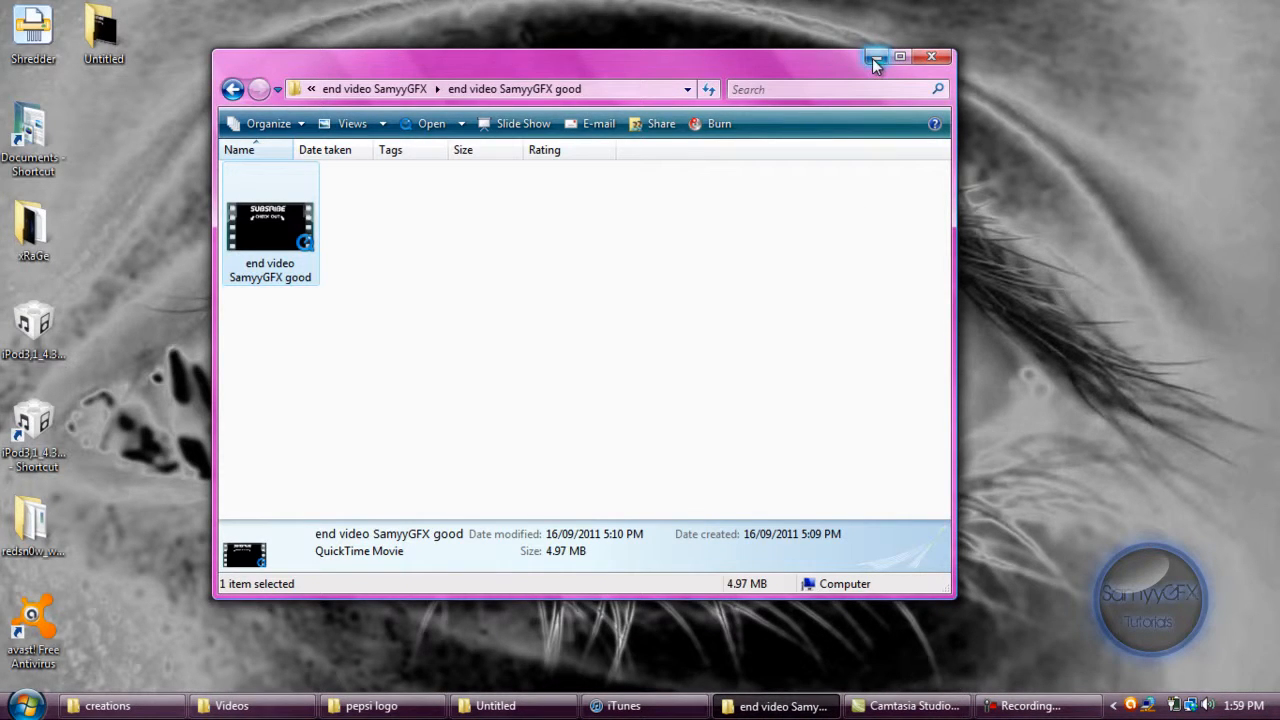
pyautogui.click(929, 57)
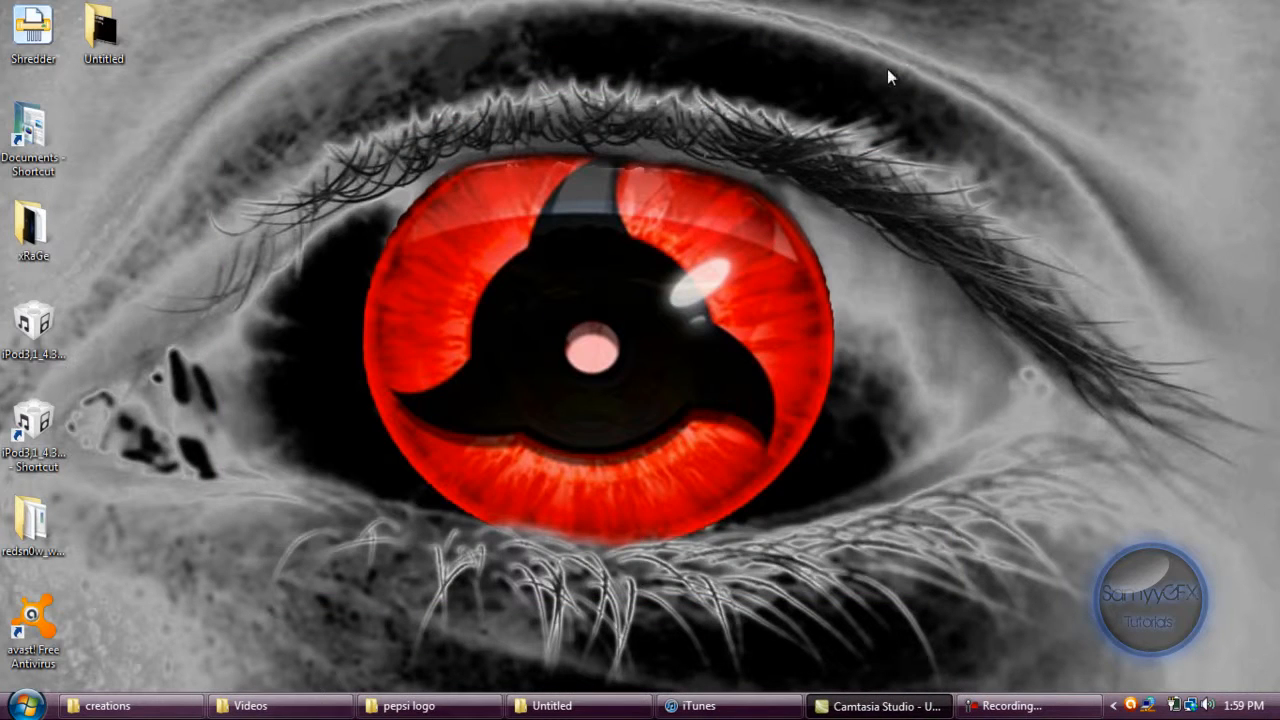
# Switch to Camtasia Studio and import the "video end" image from the creations folder into the Clip Bin, viewing it full size beforehand.
pyautogui.click(880, 706)
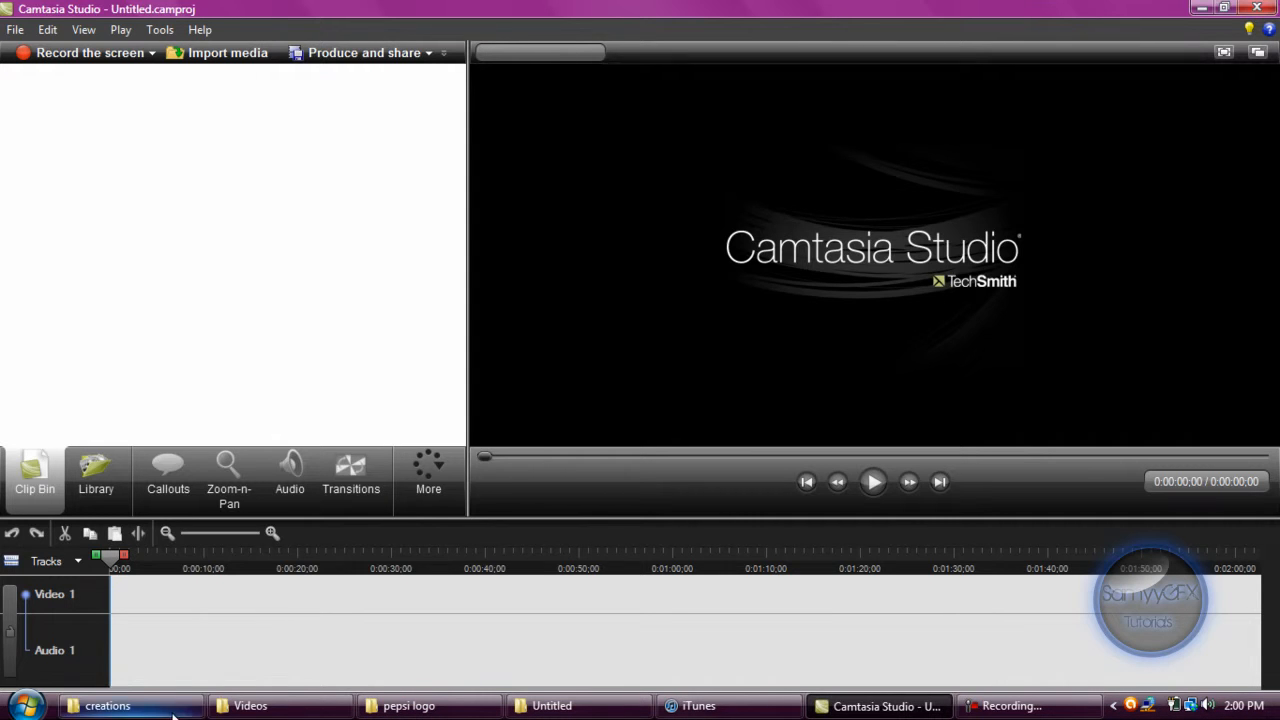
pyautogui.click(108, 705)
pyautogui.doubleClick(924, 332)
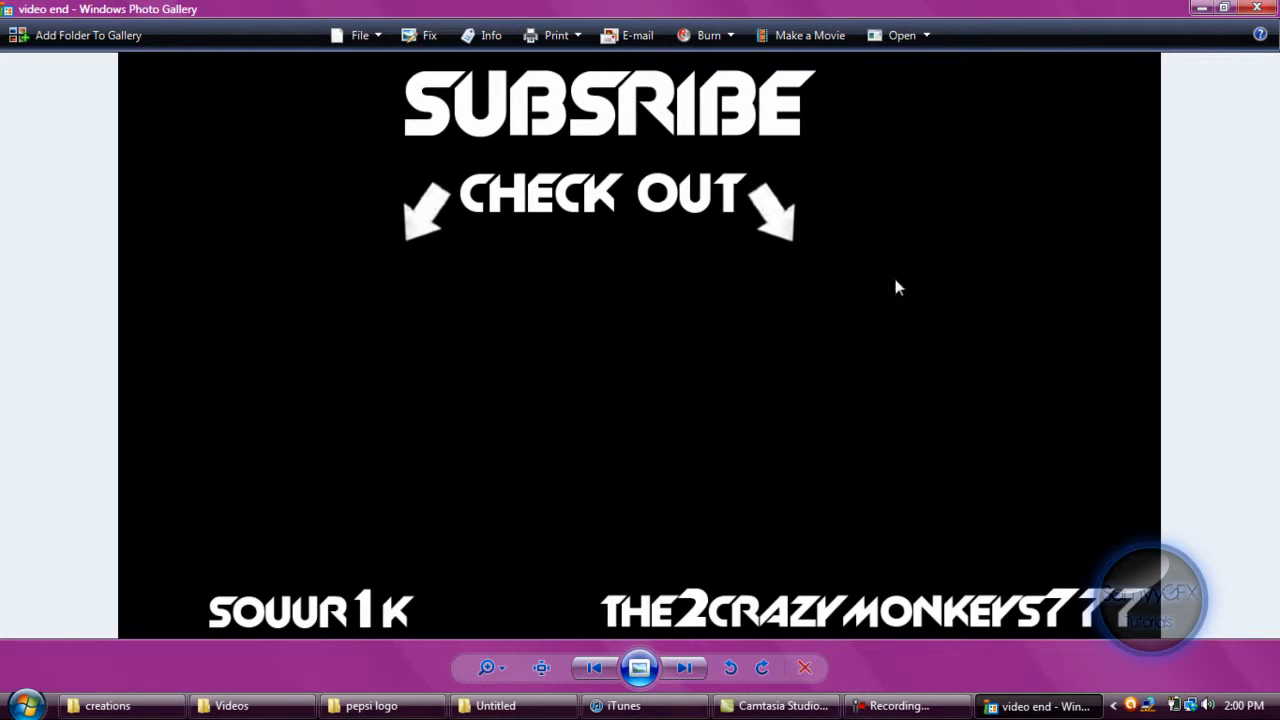
pyautogui.click(1257, 8)
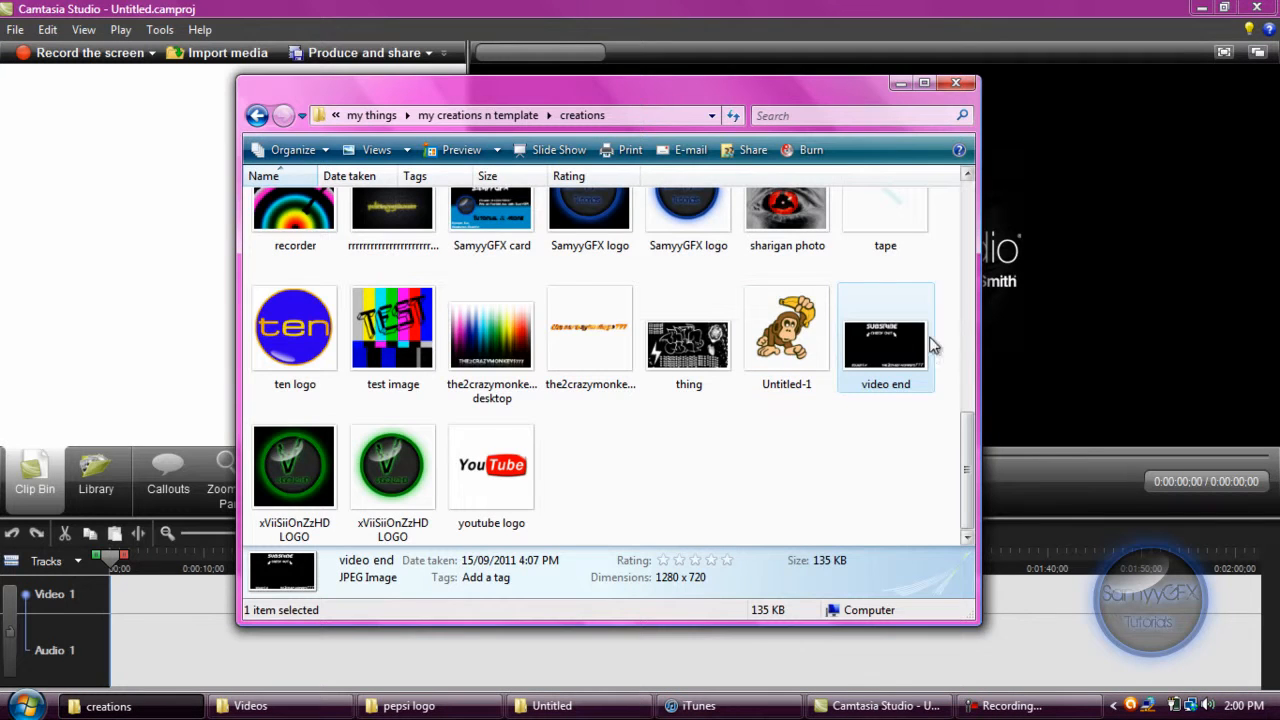
pyautogui.moveTo(578, 362); pyautogui.dragTo(80, 166)
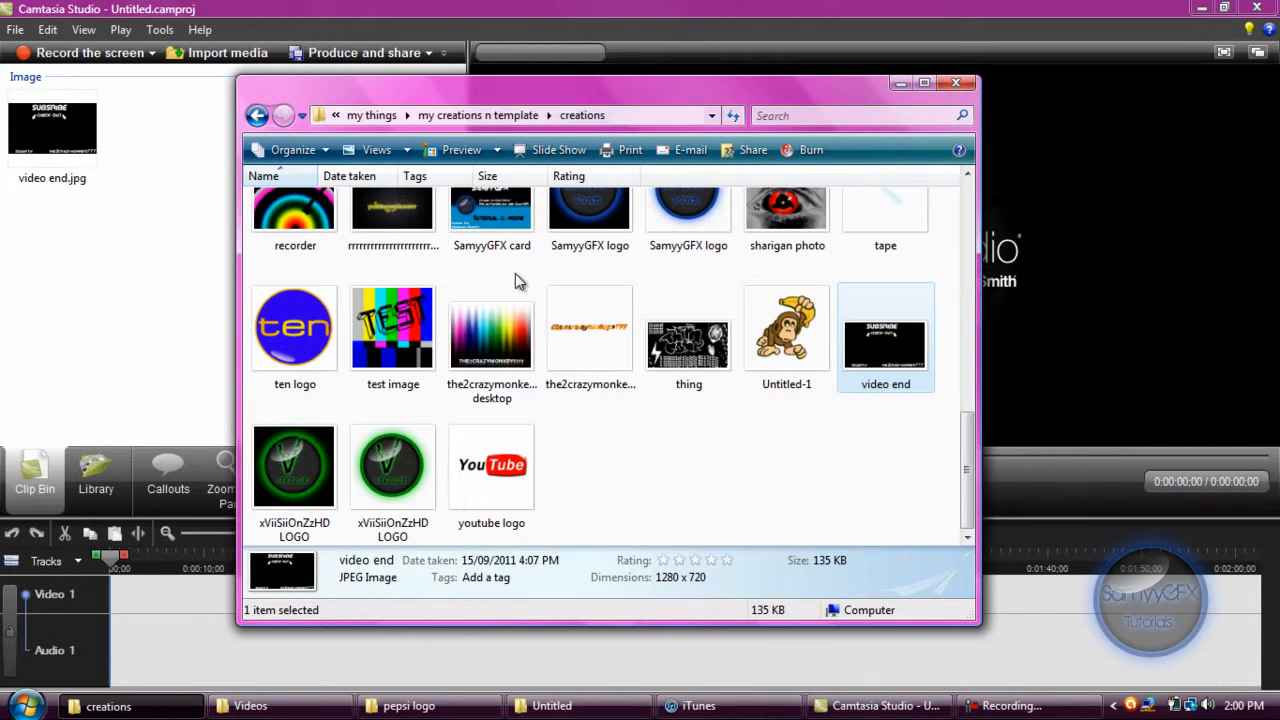
pyautogui.click(900, 83)
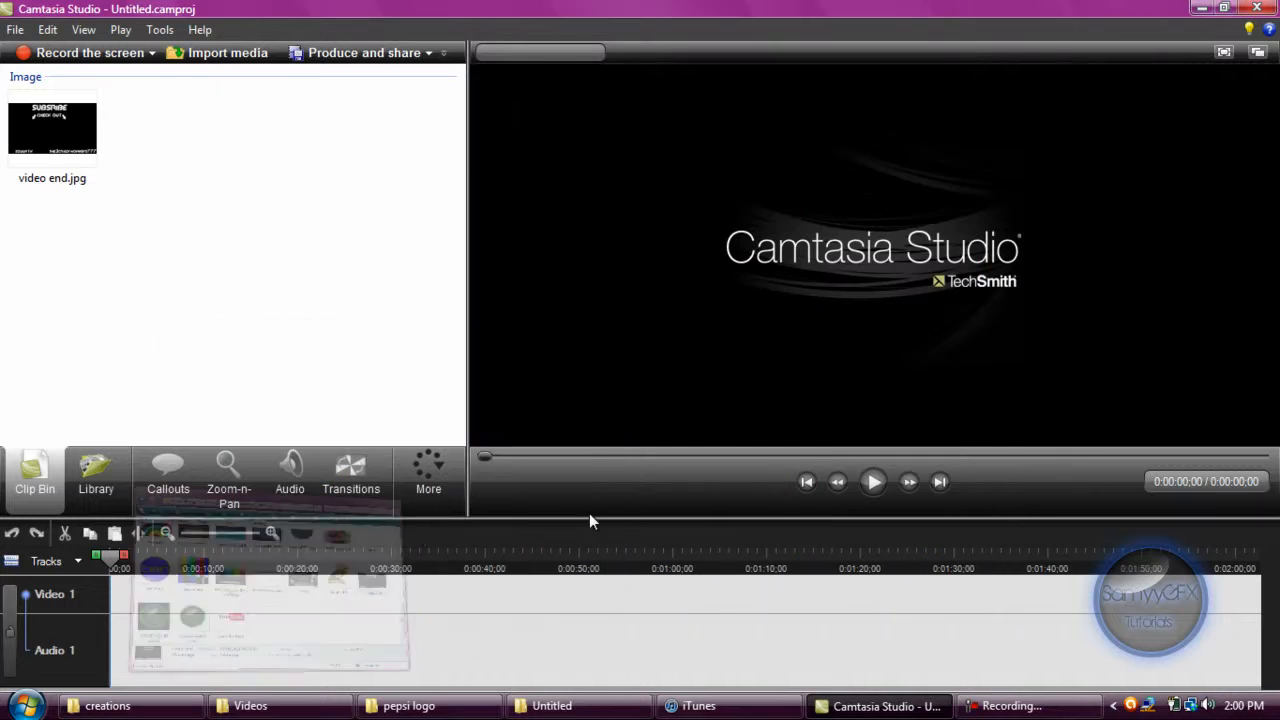
# Import the "Rest Tryout Is Going Great - YouTube" clip from the Videos folder into the Clip Bin.
pyautogui.click(250, 706)
pyautogui.moveTo(473, 225); pyautogui.dragTo(232, 350)
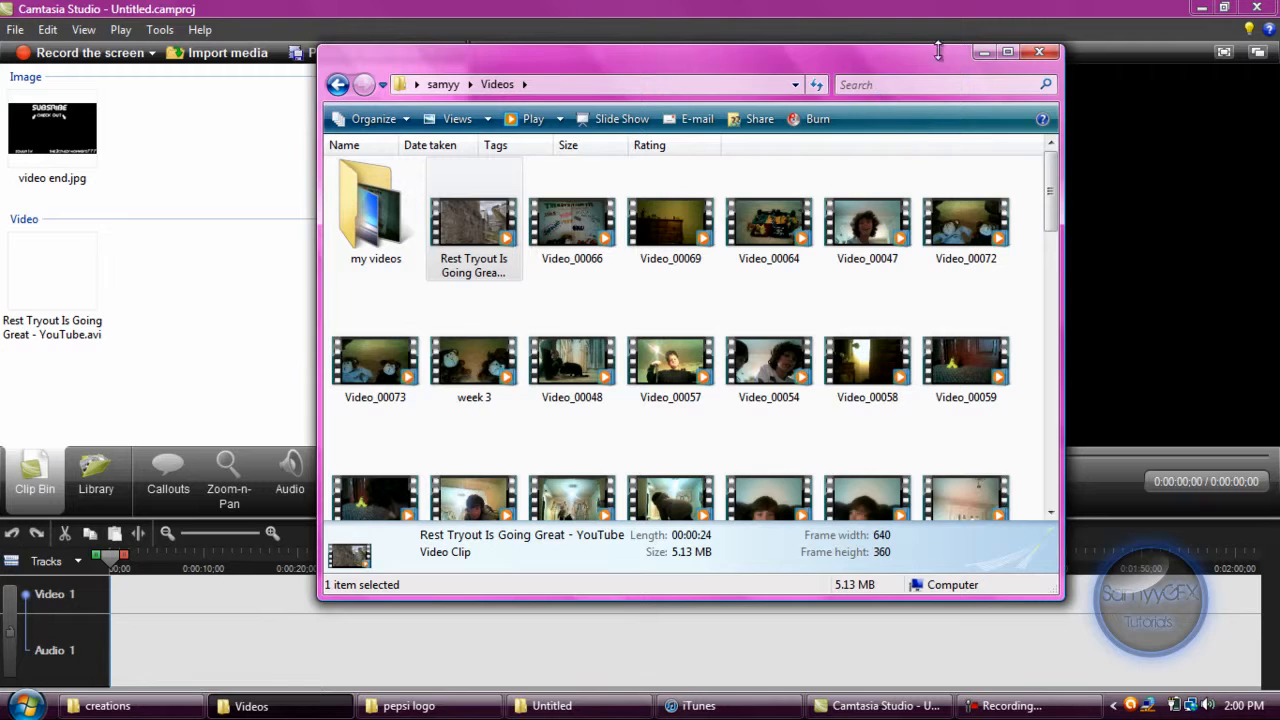
pyautogui.click(984, 51)
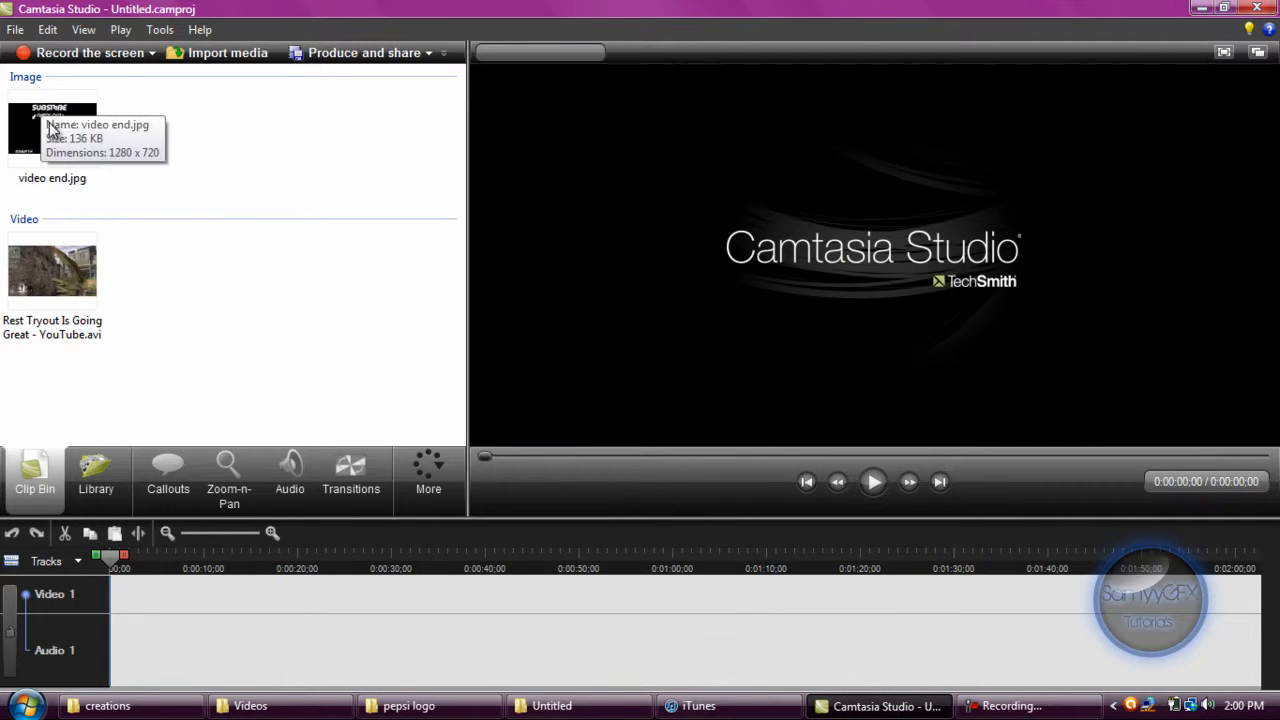
# Add the PIP track and the PIP audio track to the timeline.
pyautogui.click(44, 562)
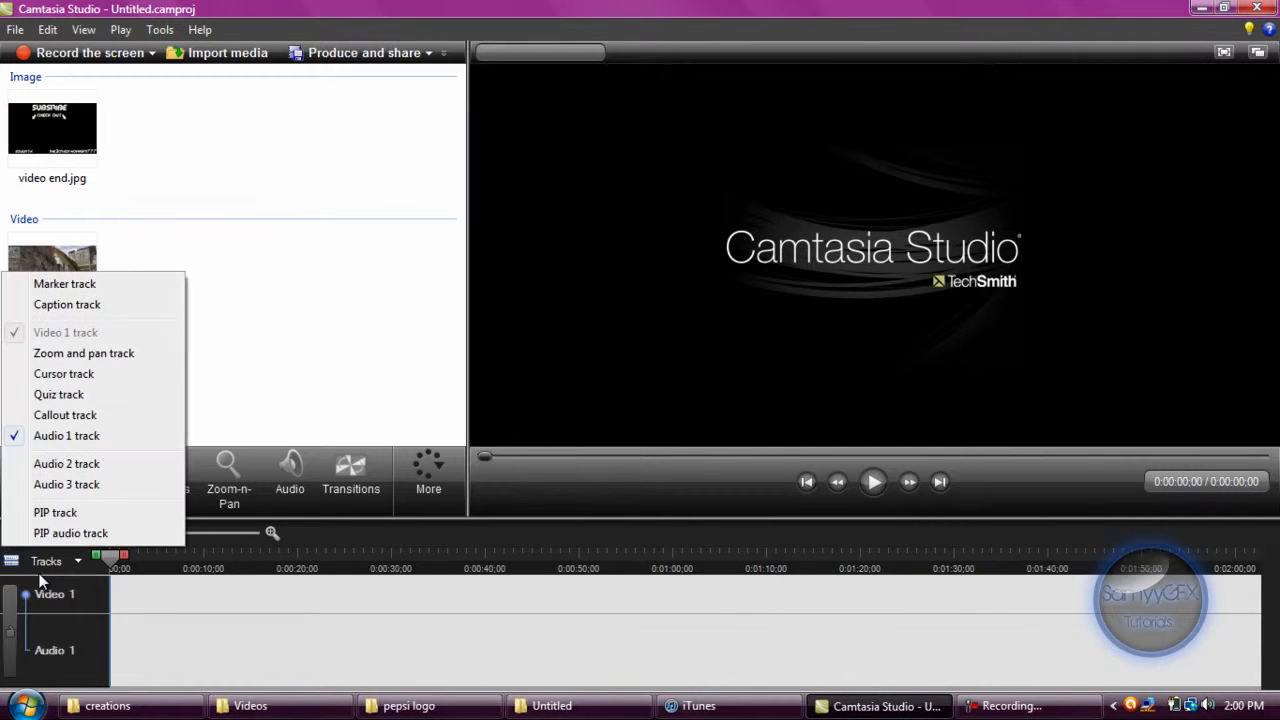
pyautogui.click(35, 513)
pyautogui.click(46, 560)
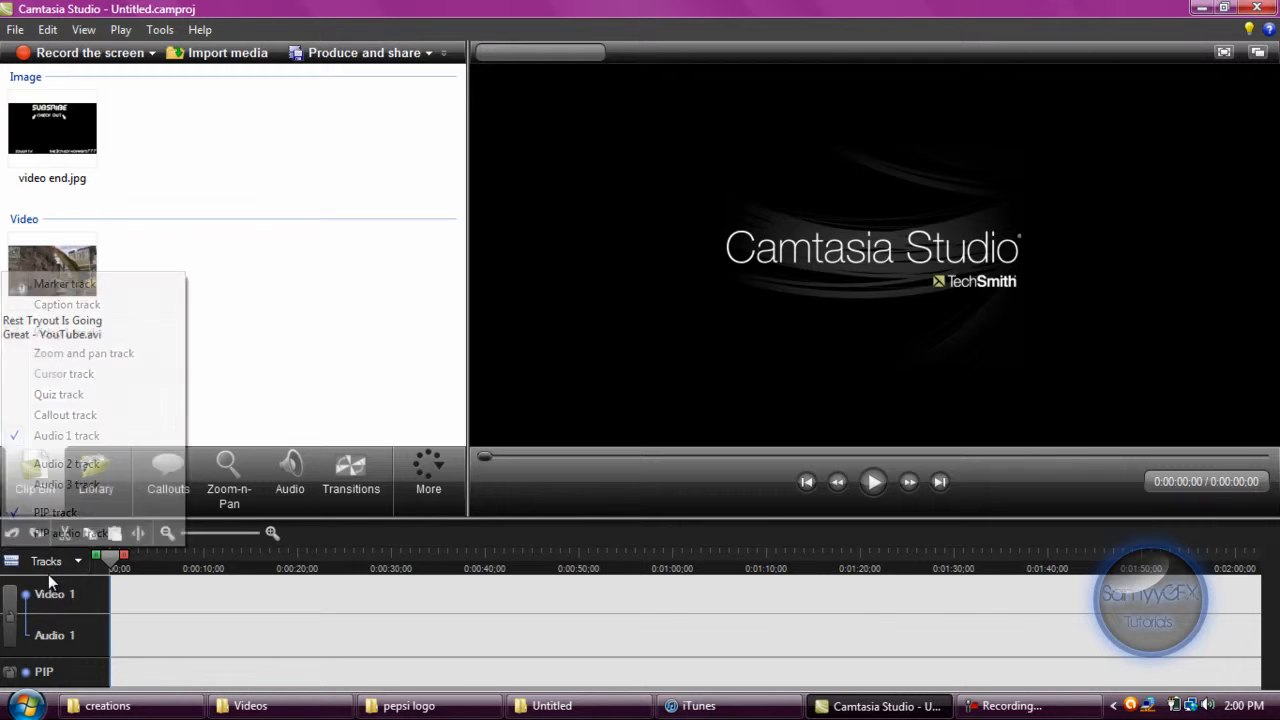
pyautogui.click(44, 534)
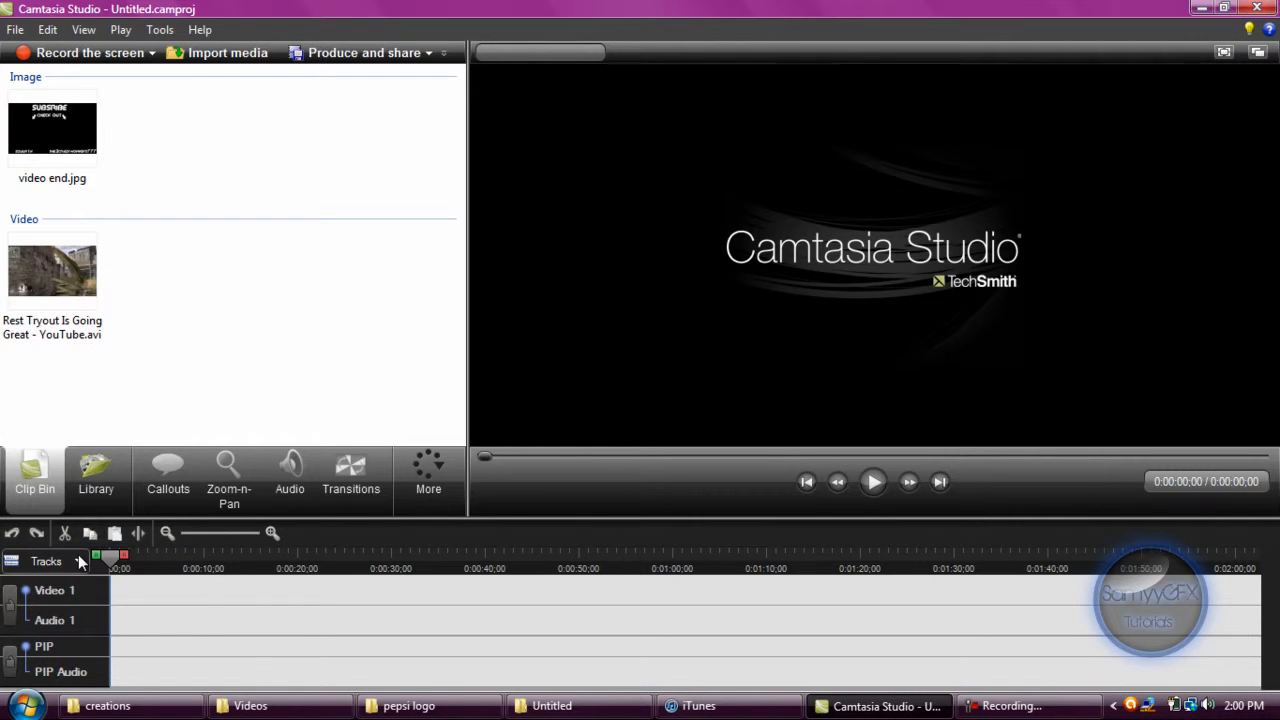
pyautogui.click(46, 561)
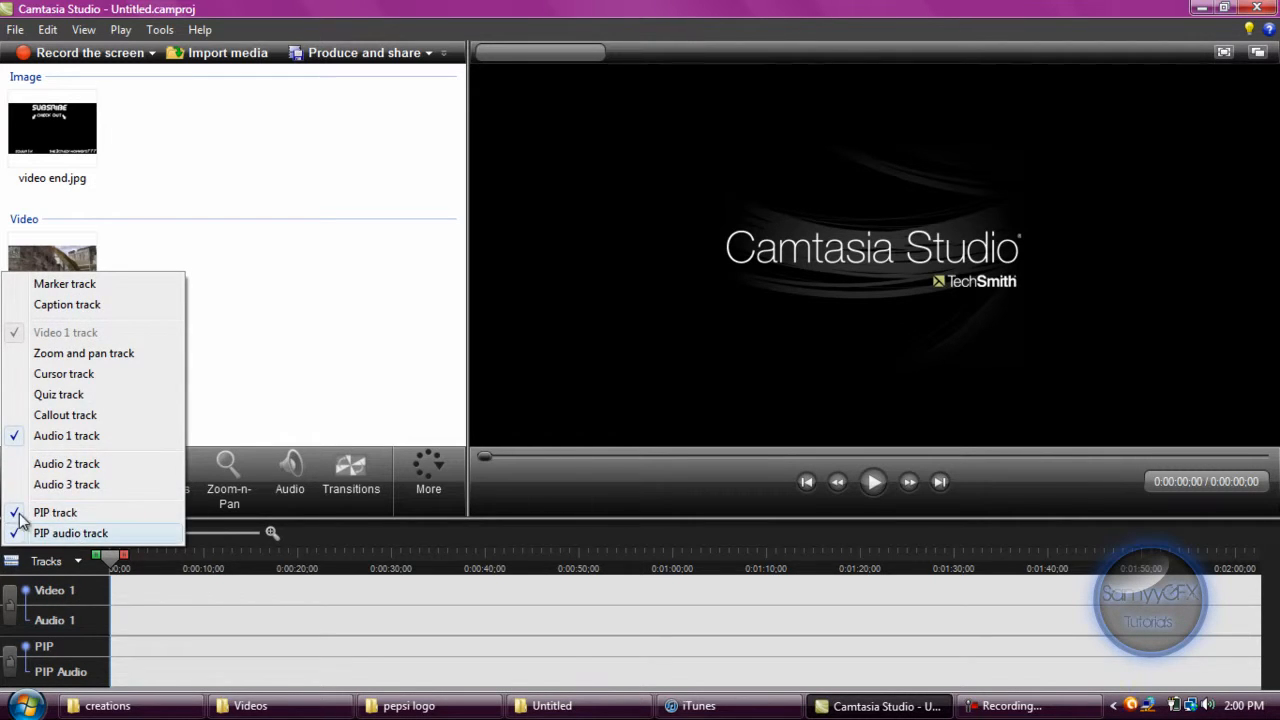
pyautogui.click(248, 360)
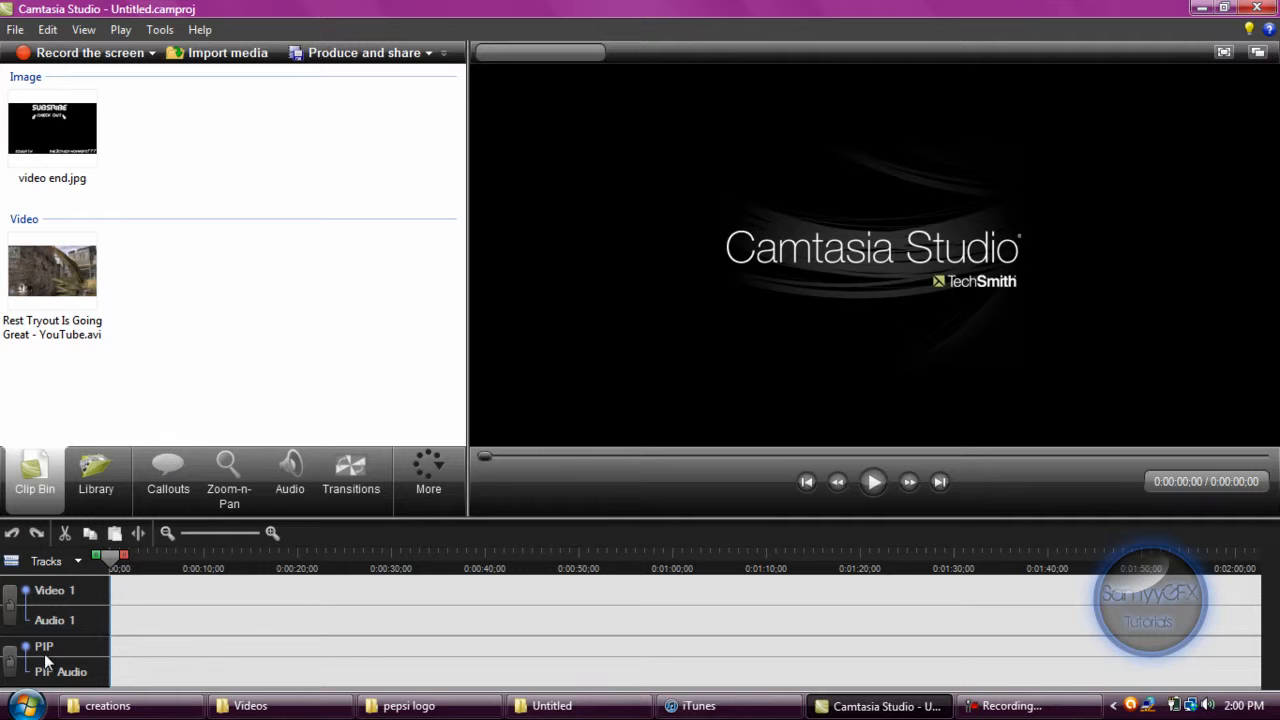
# Place video end.jpg at the start of the Video 1 track and set the editing dimensions to 1280 x 720.
pyautogui.moveTo(55, 128); pyautogui.dragTo(118, 600)
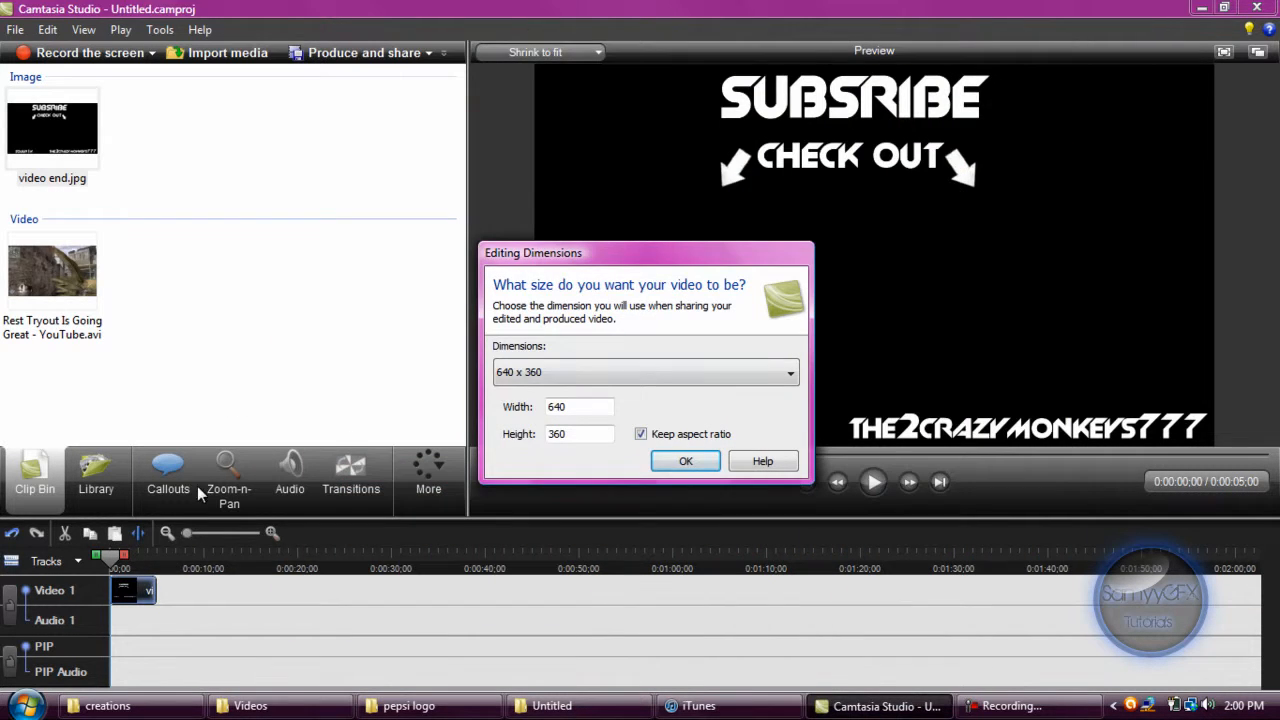
pyautogui.click(614, 383)
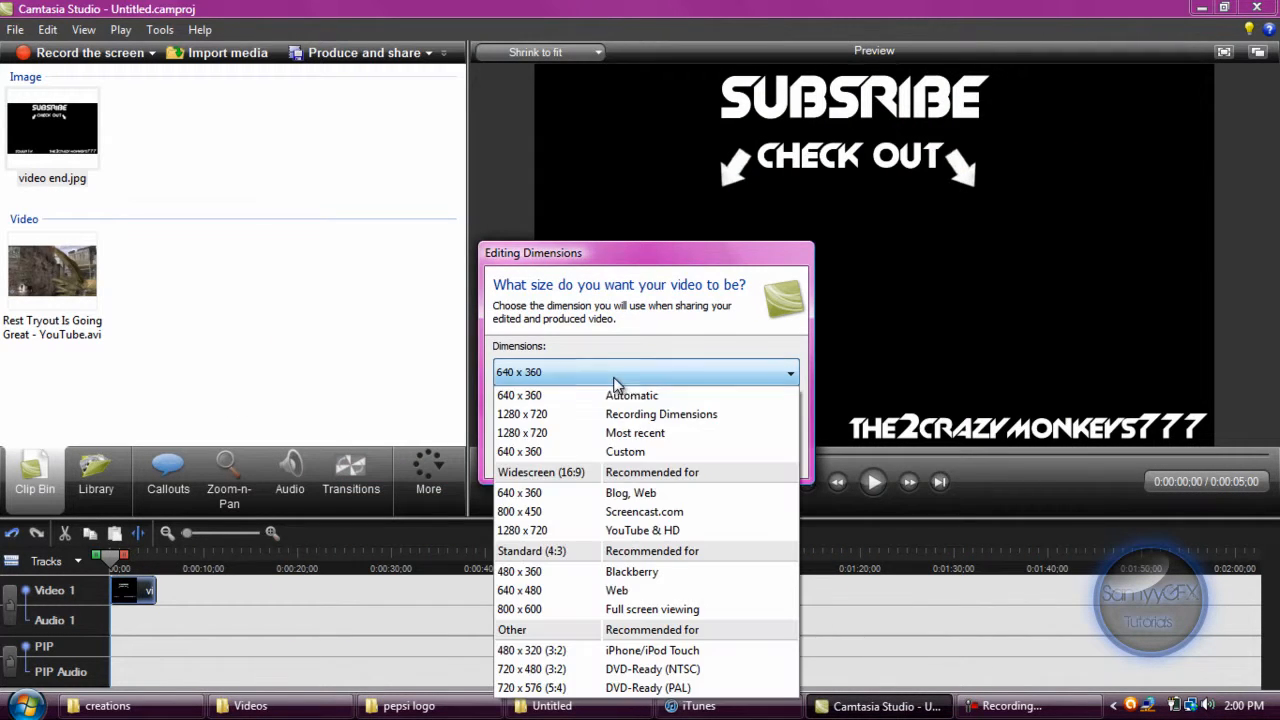
pyautogui.click(600, 538)
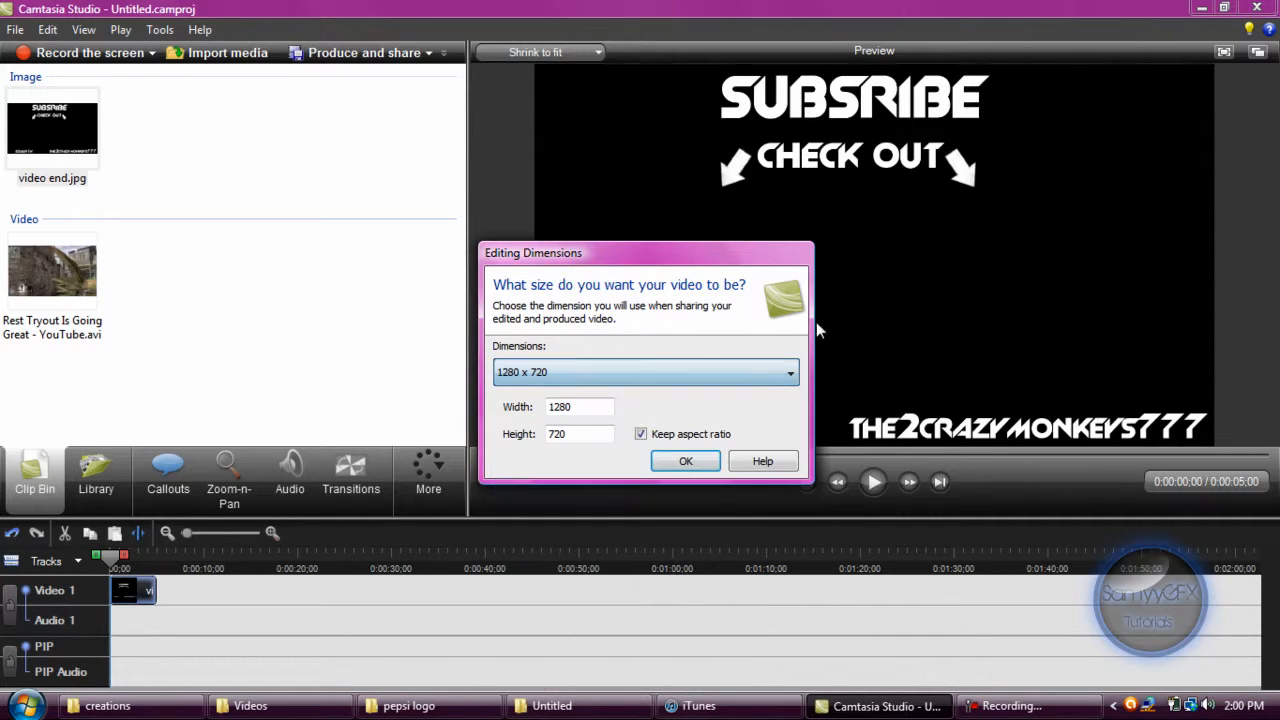
pyautogui.click(695, 468)
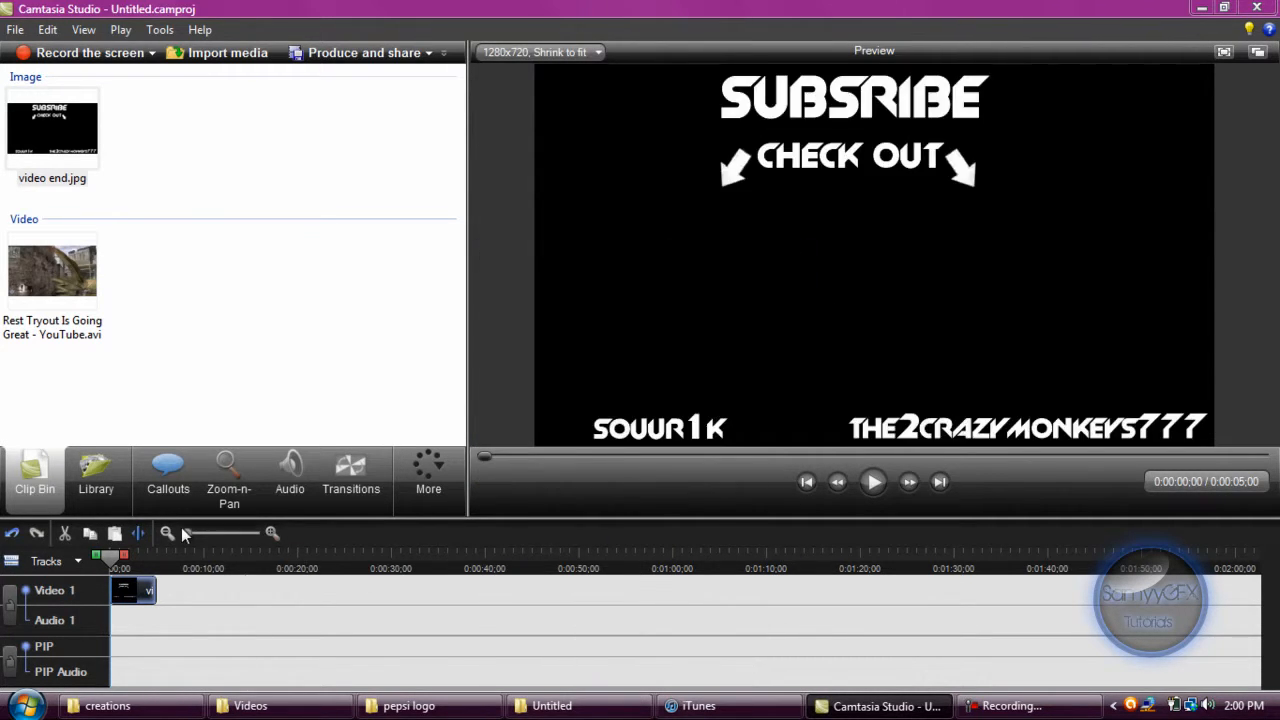
# Extend the video end.jpg clip to about 6 seconds and place the Rest Tryout clip on the PIP track, previewed on top of the video.
pyautogui.moveTo(190, 529); pyautogui.dragTo(196, 530)
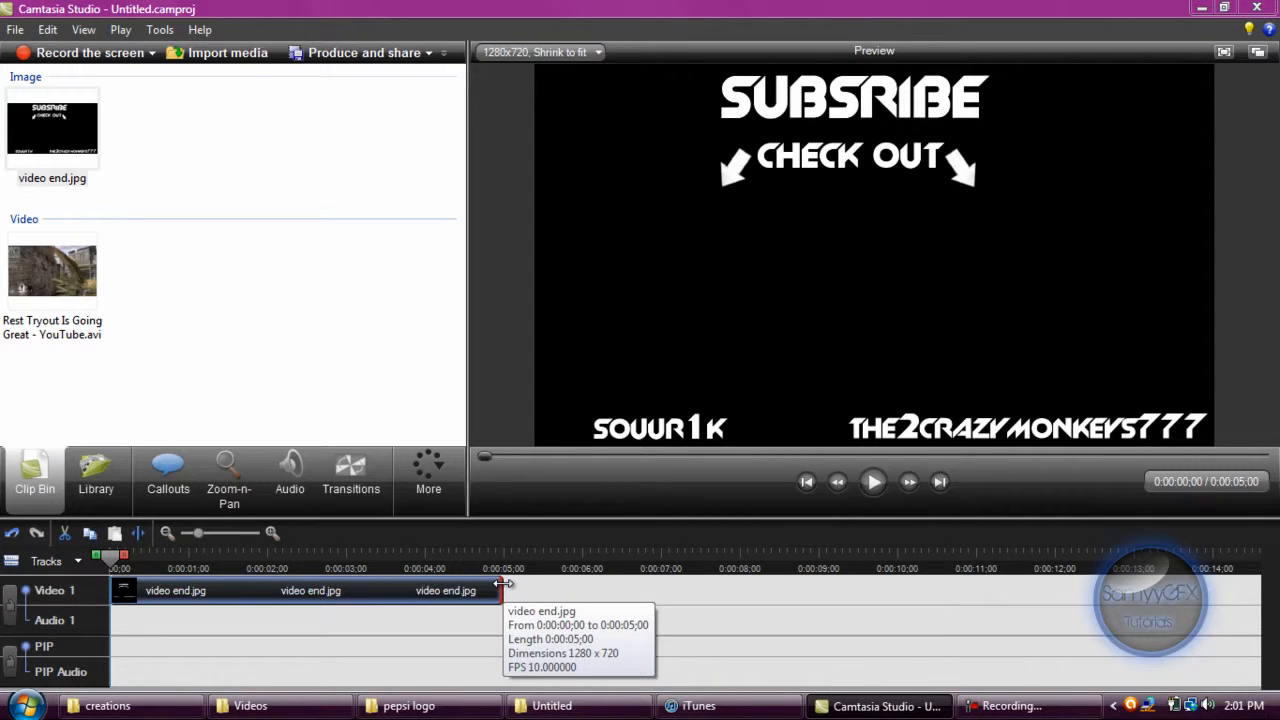
pyautogui.moveTo(502, 583); pyautogui.dragTo(584, 583)
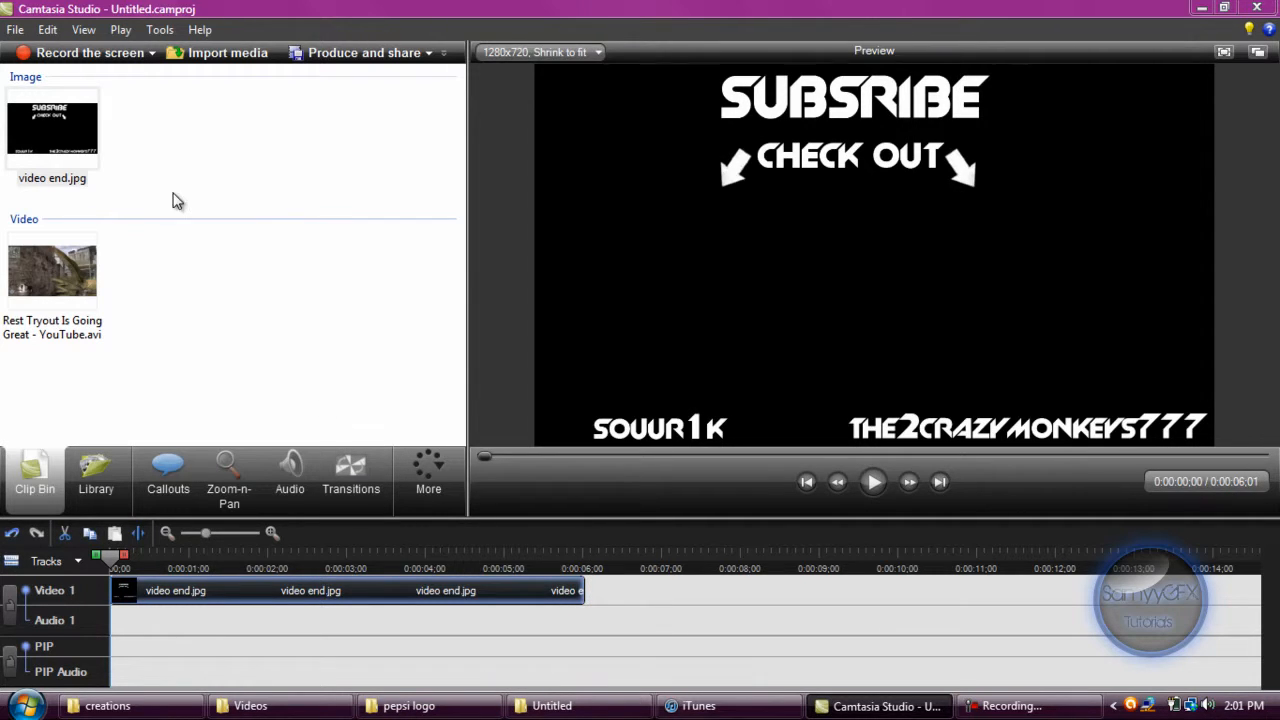
pyautogui.moveTo(52, 255); pyautogui.dragTo(99, 639)
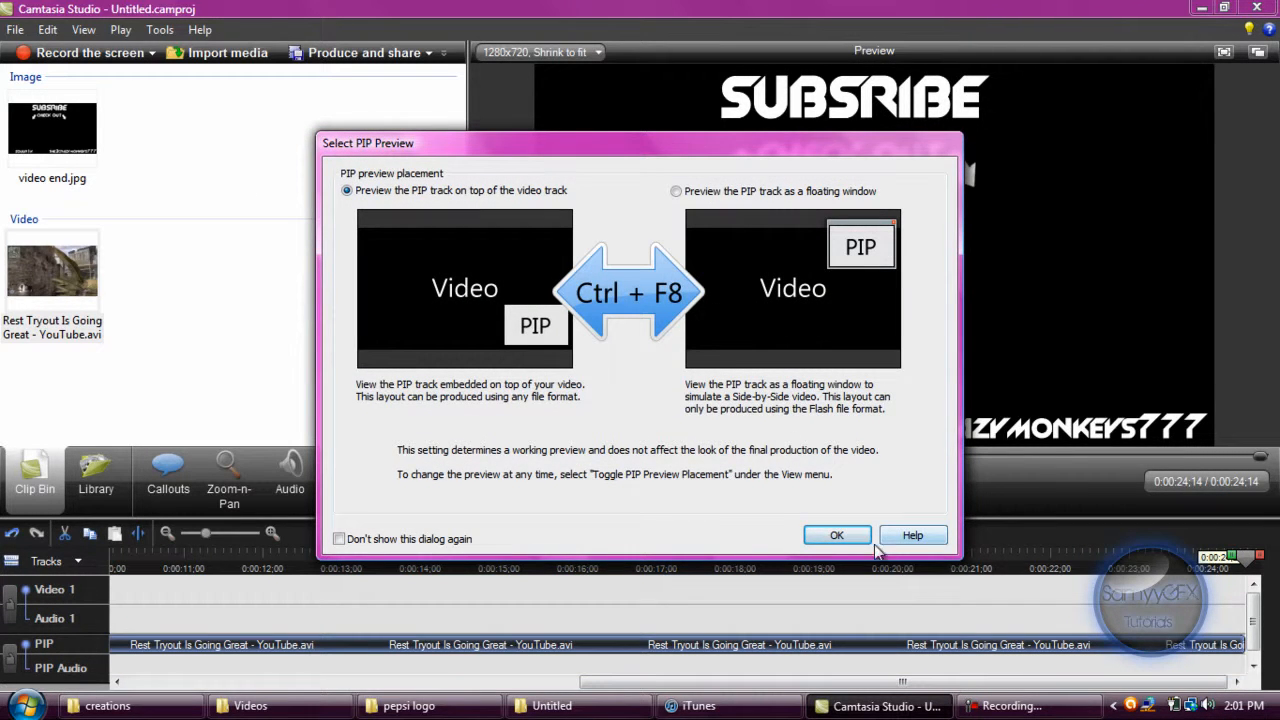
pyautogui.click(837, 535)
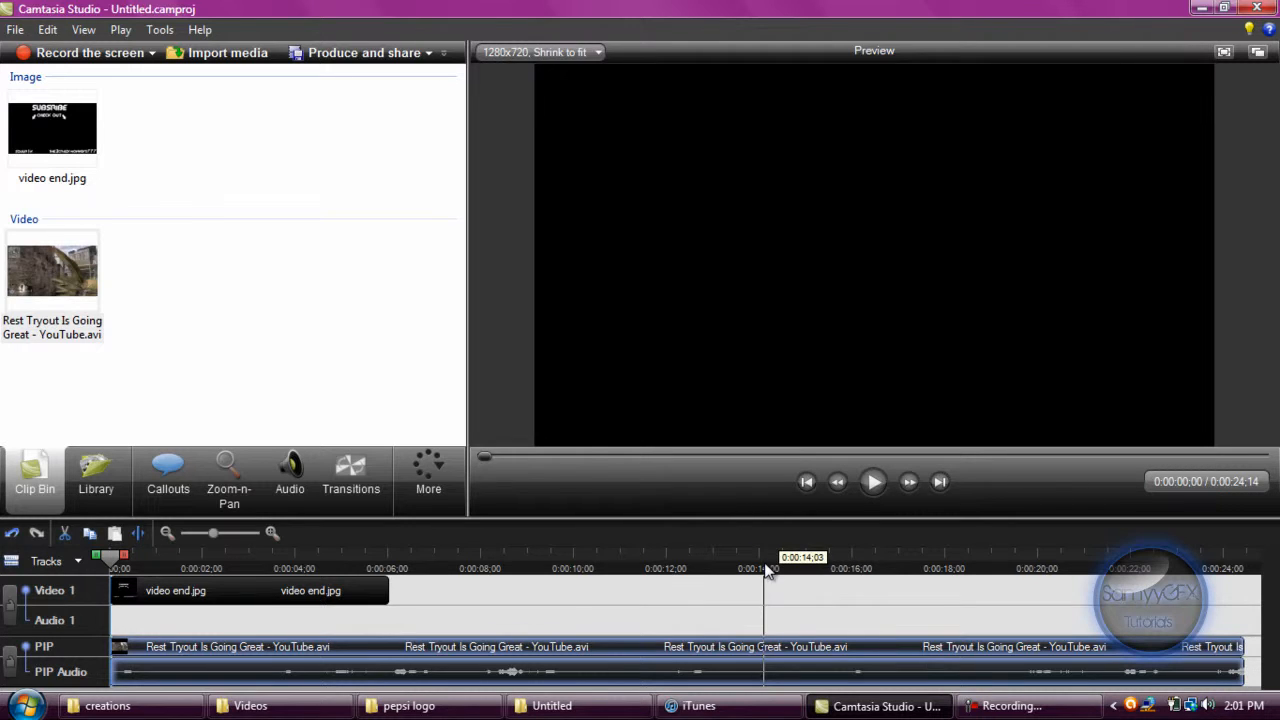
# Play through the PIP clip and split it at about 0:00:16;12 and 0:00:21;17.
pyautogui.click(827, 556)
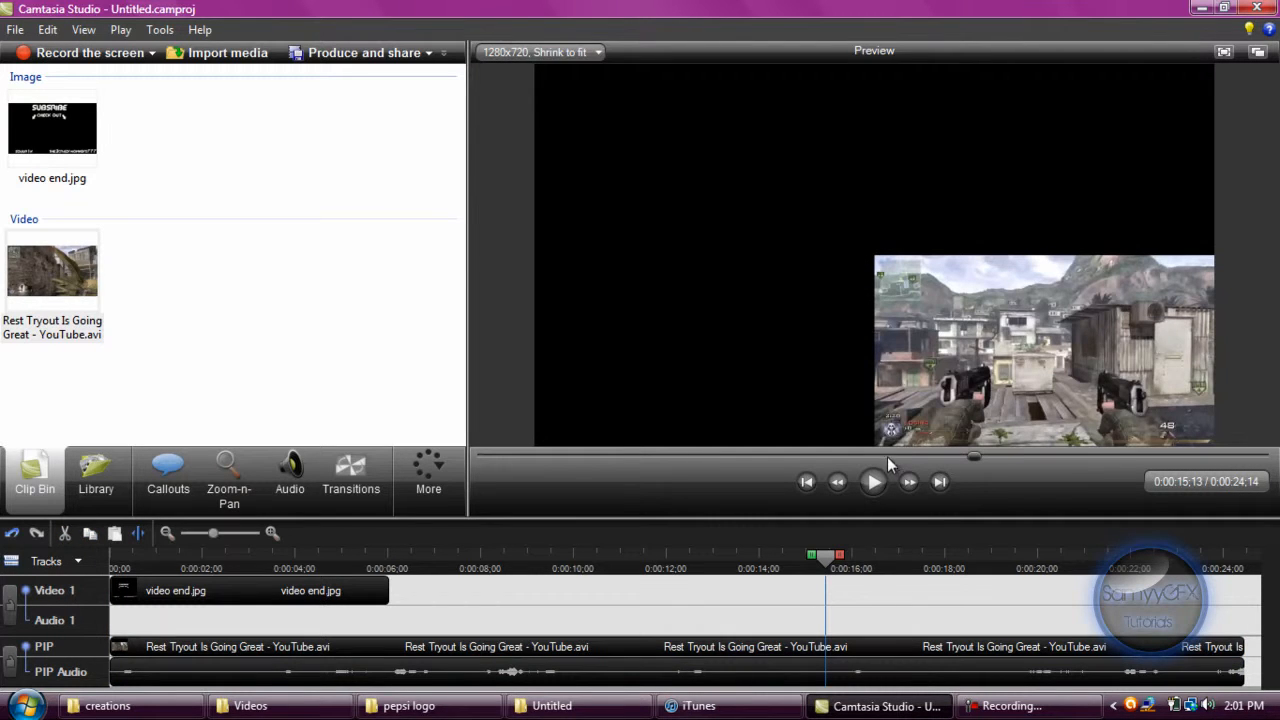
pyautogui.click(873, 483)
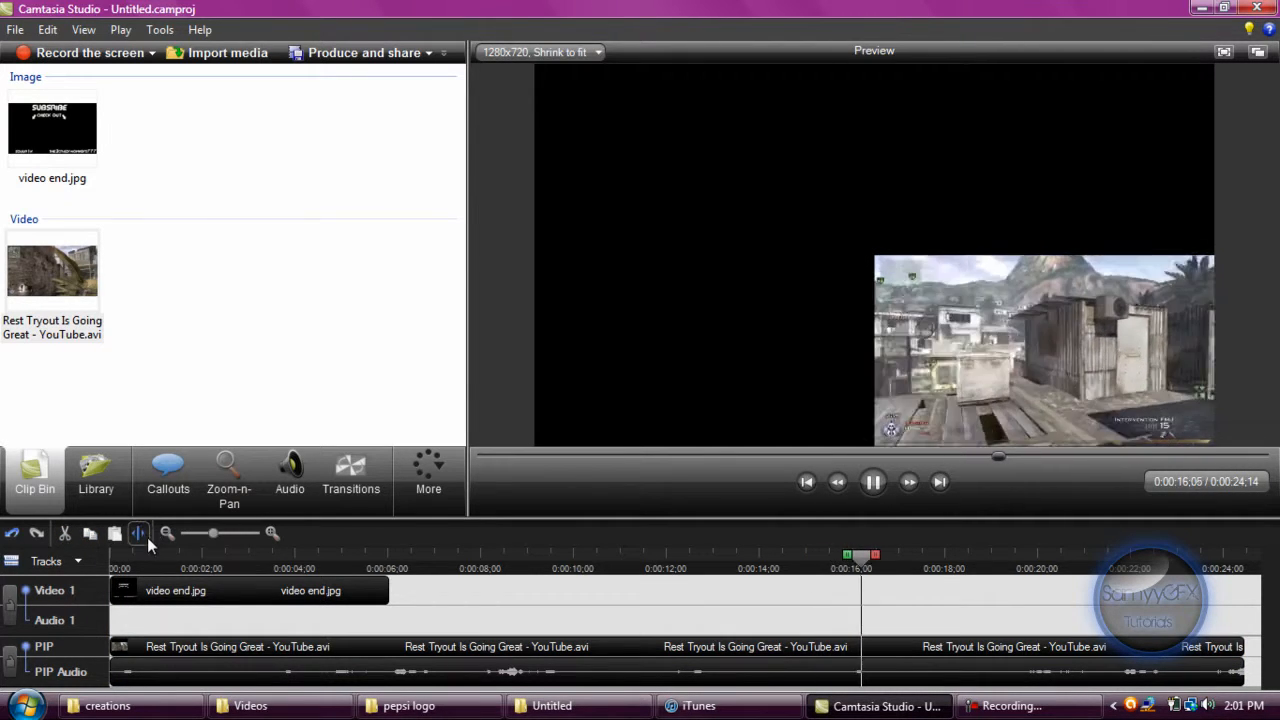
pyautogui.click(143, 536)
pyautogui.click(873, 481)
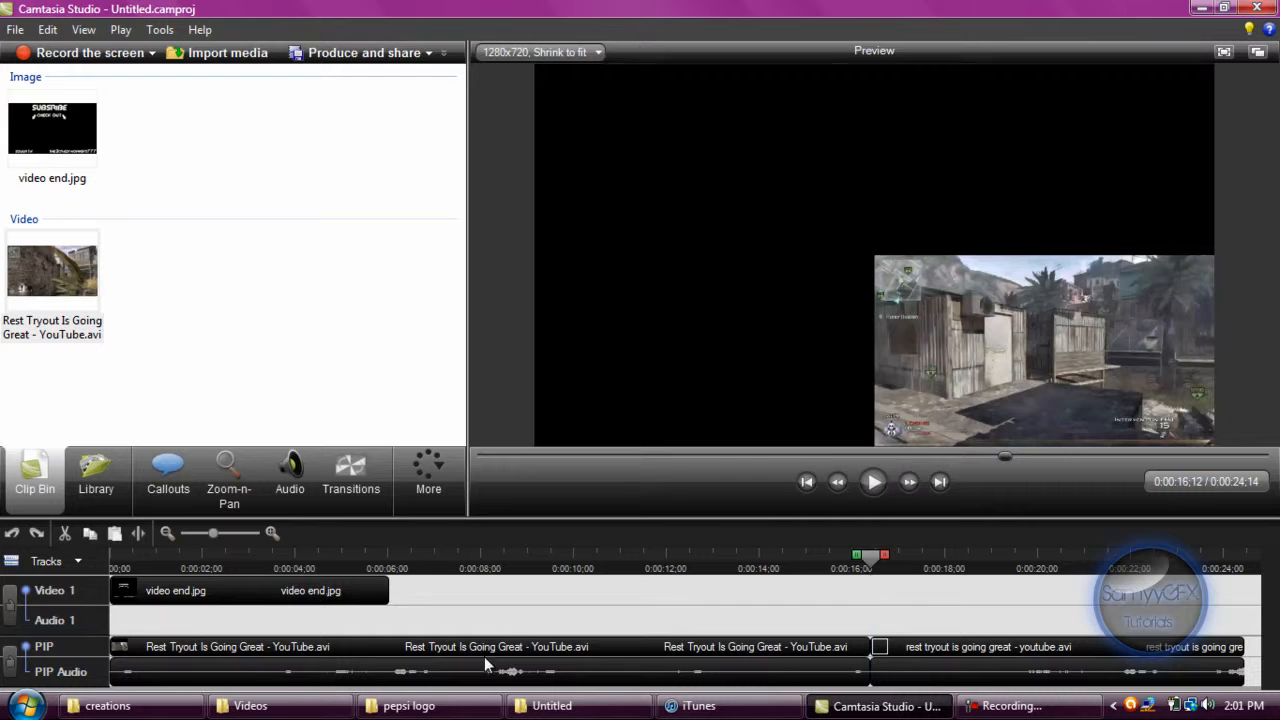
pyautogui.click(873, 481)
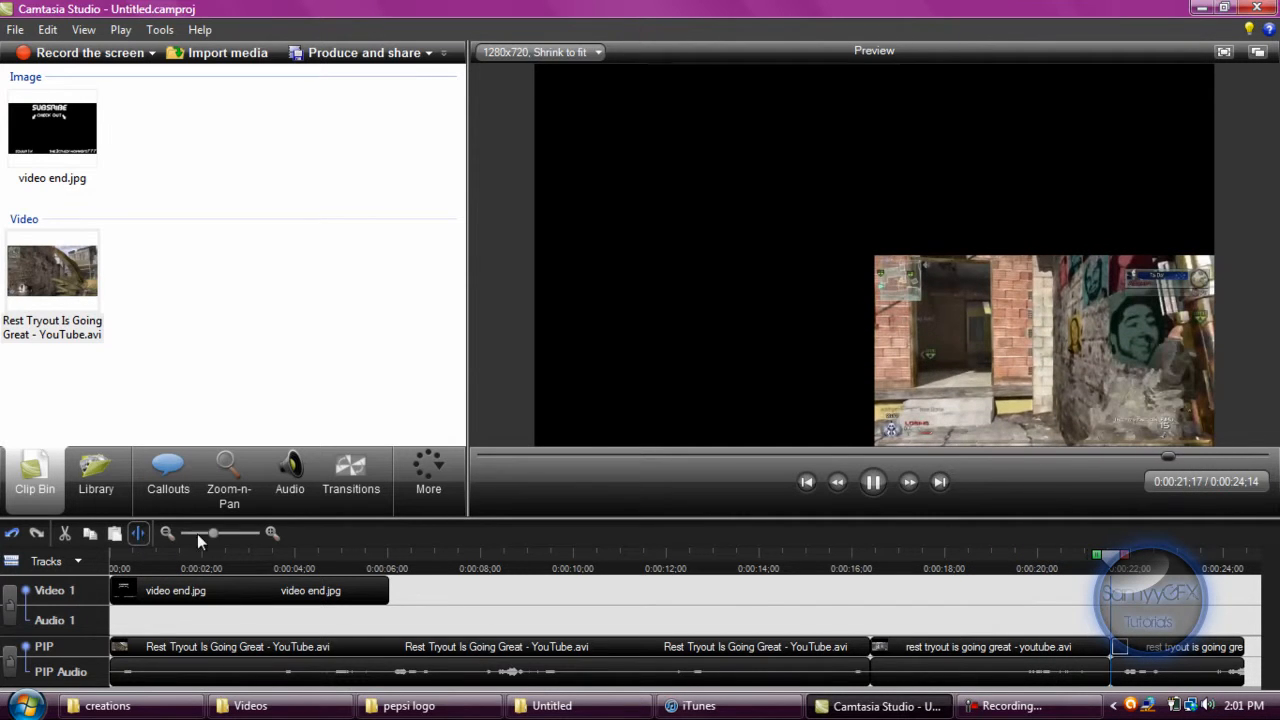
# Delete the last and first segments of the split PIP clip, keeping only the middle one.
pyautogui.click(1118, 652)
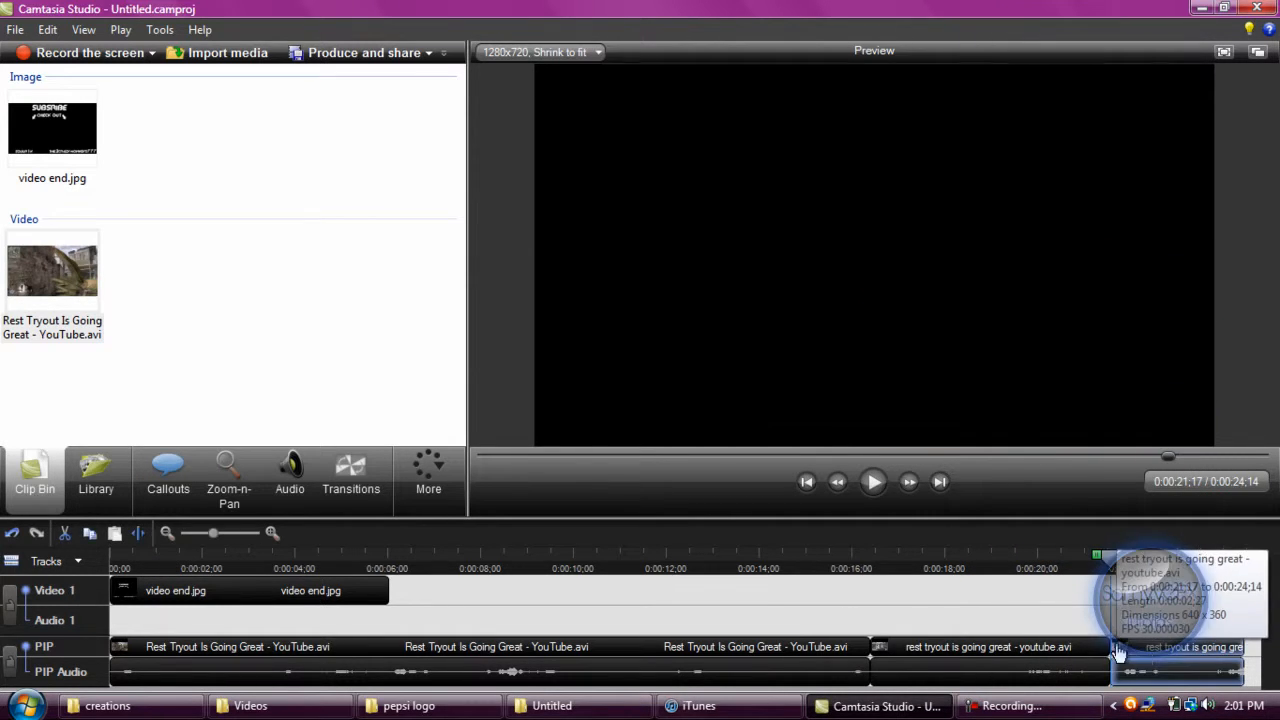
pyautogui.press('Delete')
pyautogui.click(740, 648)
pyautogui.press('Delete')
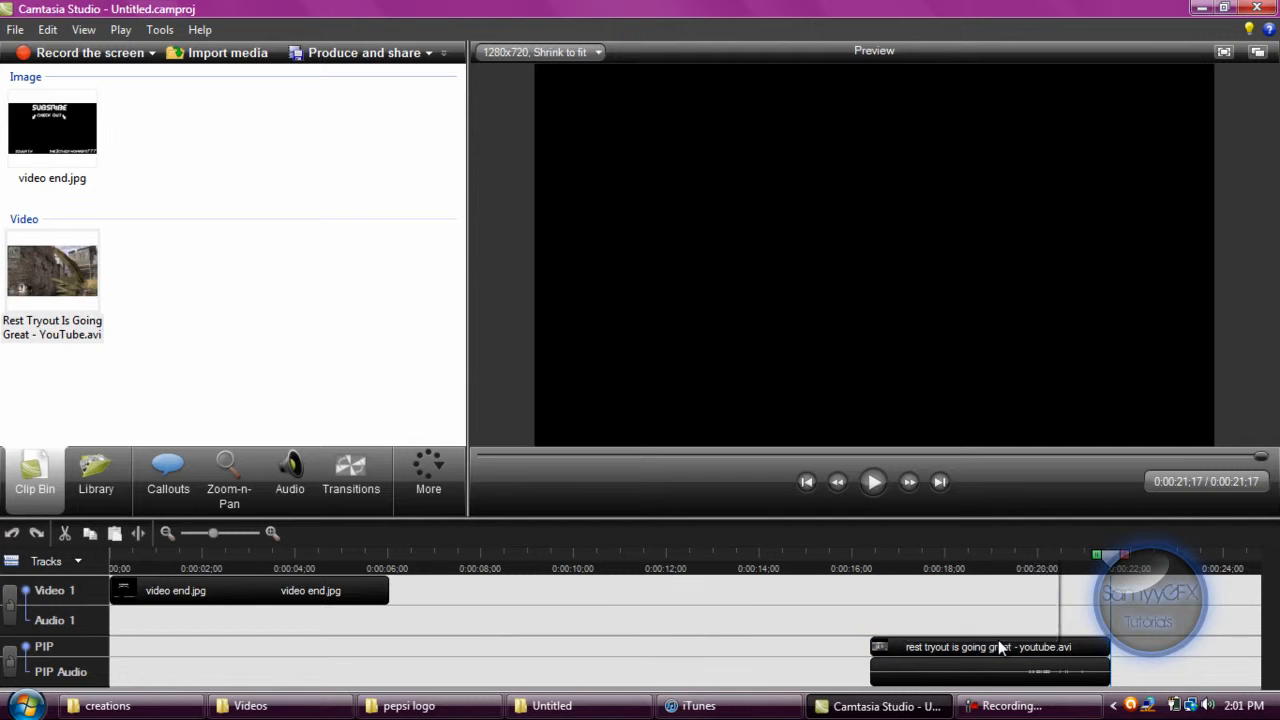
# Move the remaining PIP segment to the start of the timeline and shorten the video end.jpg clip to about 0:00:05;15.
pyautogui.moveTo(1000, 648); pyautogui.dragTo(230, 670)
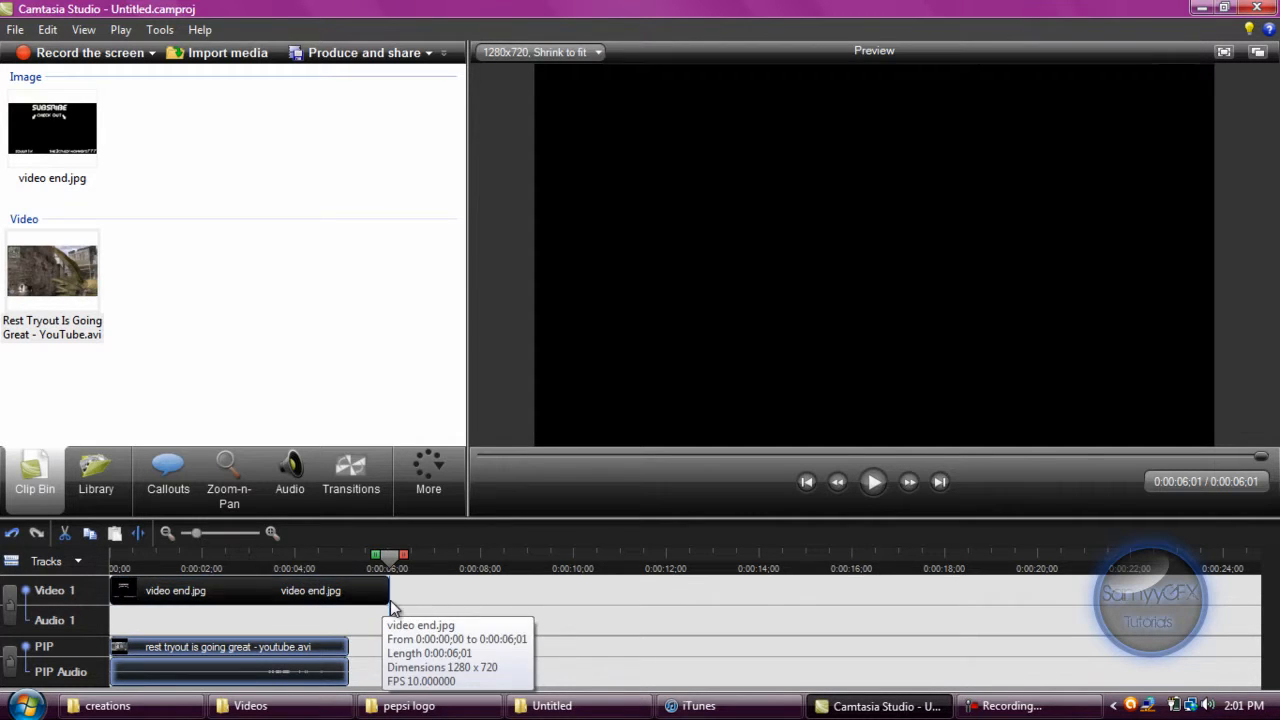
pyautogui.click(389, 592)
pyautogui.moveTo(389, 592); pyautogui.dragTo(364, 598)
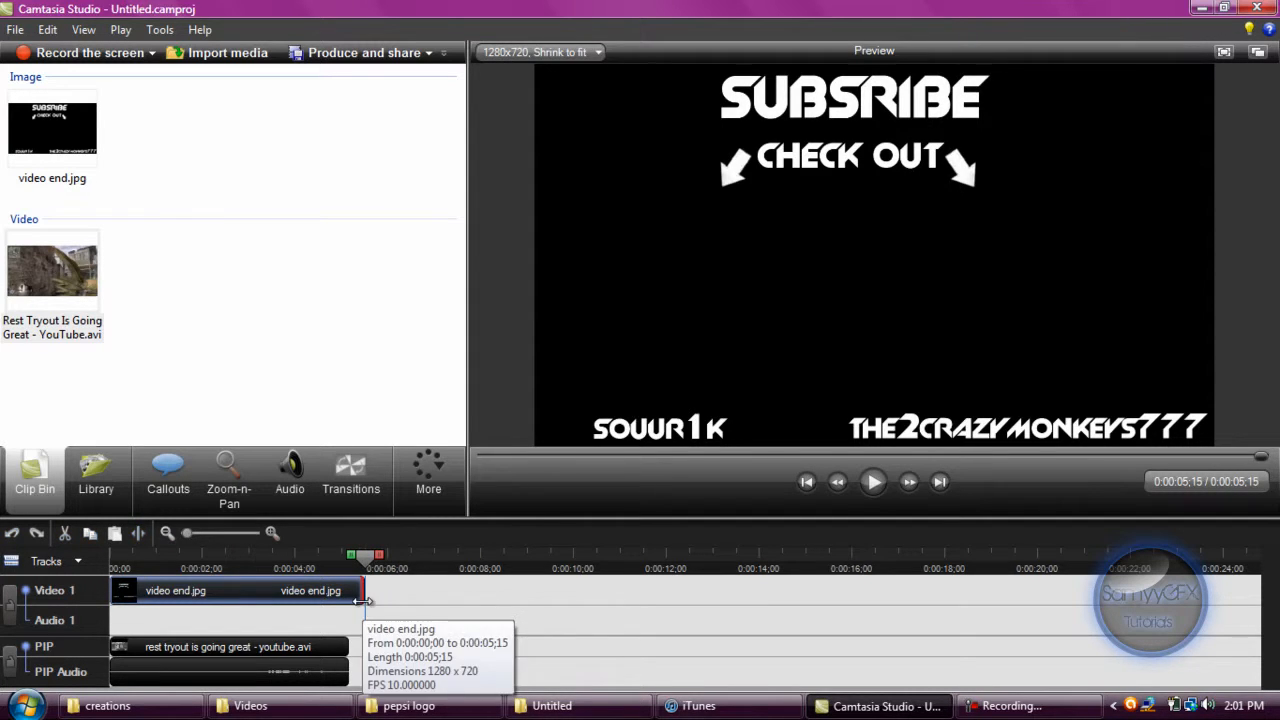
# Silence the audio of the PIP clip and return to the Clip Bin.
pyautogui.click(295, 650)
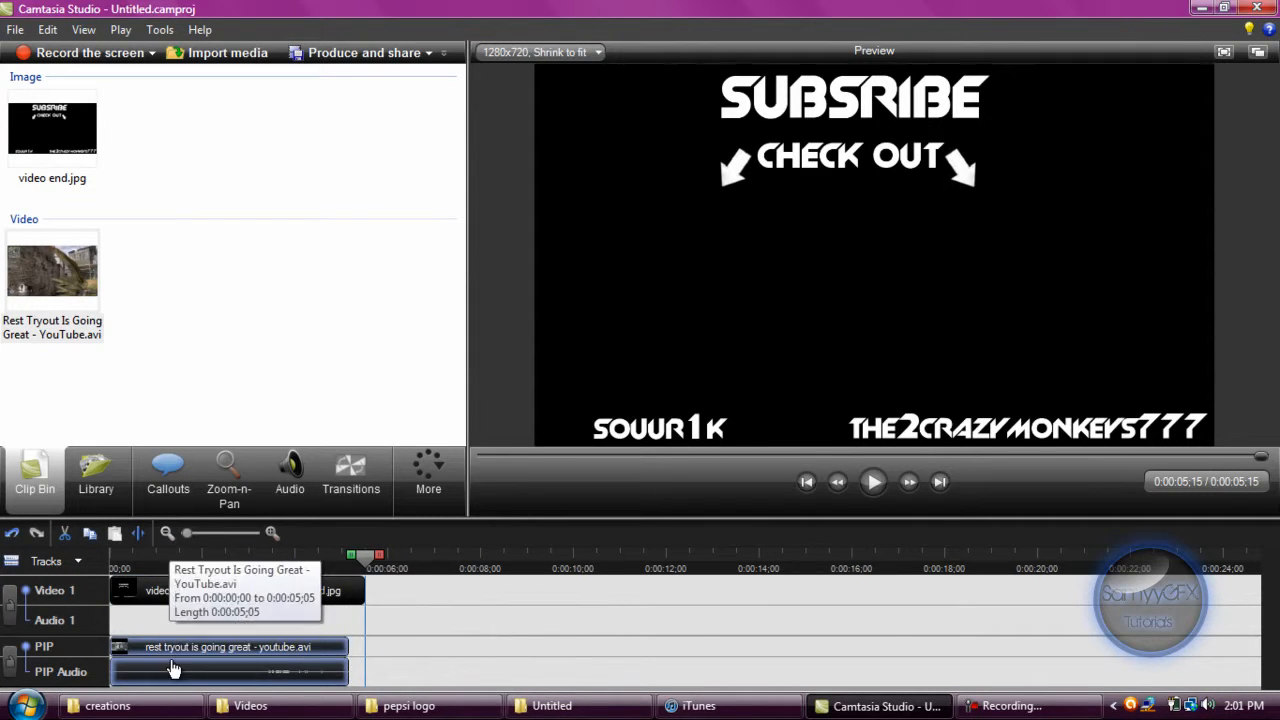
pyautogui.click(290, 475)
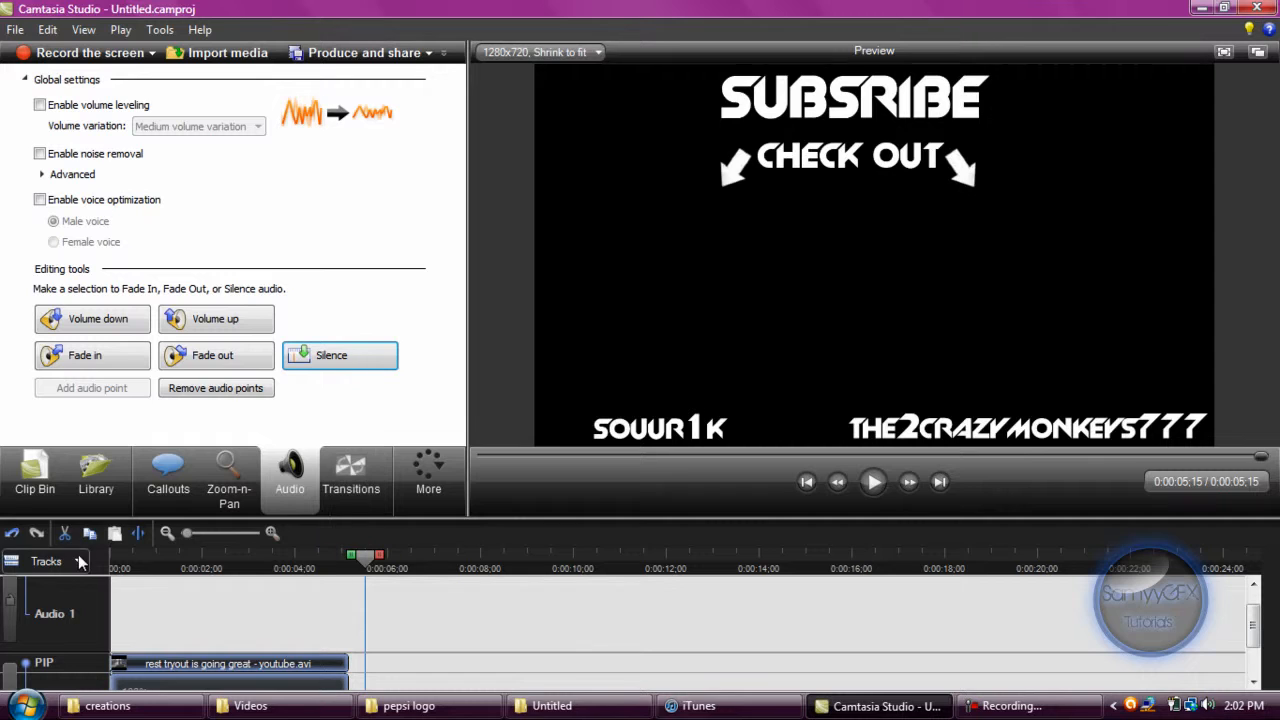
pyautogui.click(38, 478)
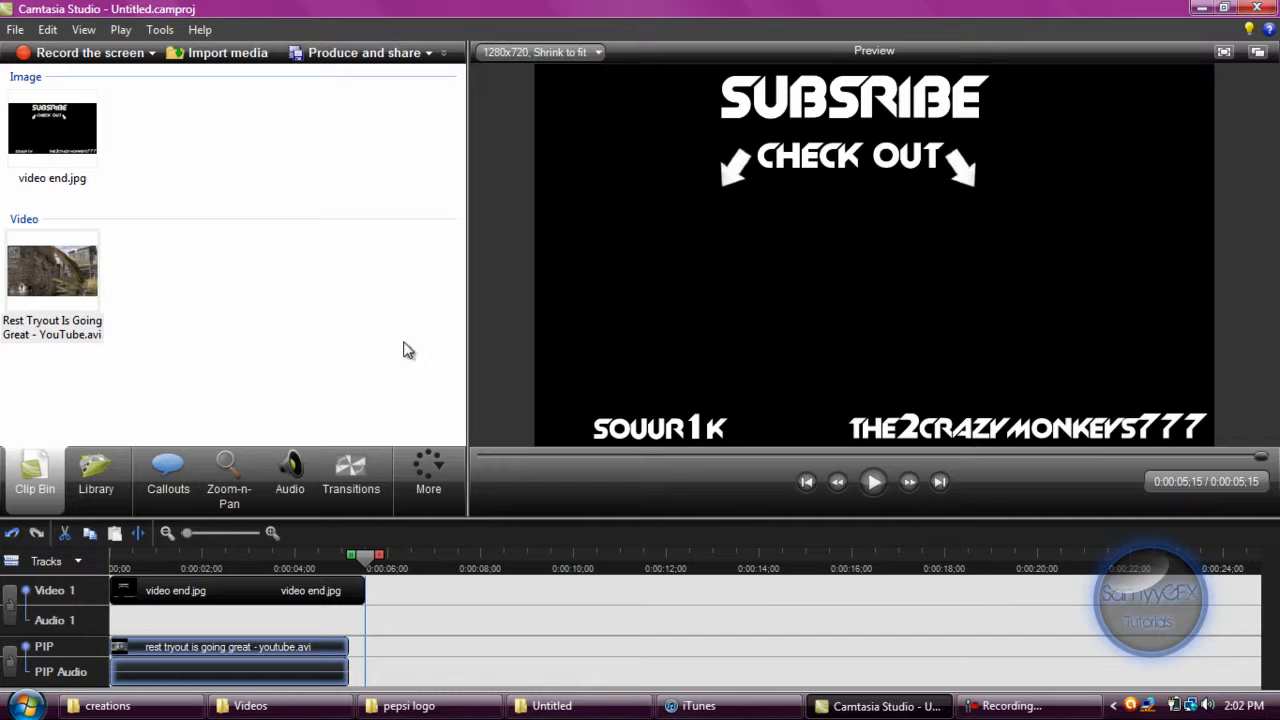
# Modify the PIP clip's properties to include a white border and fade the PIP video in and out.
pyautogui.click(435, 488)
pyautogui.click(488, 590)
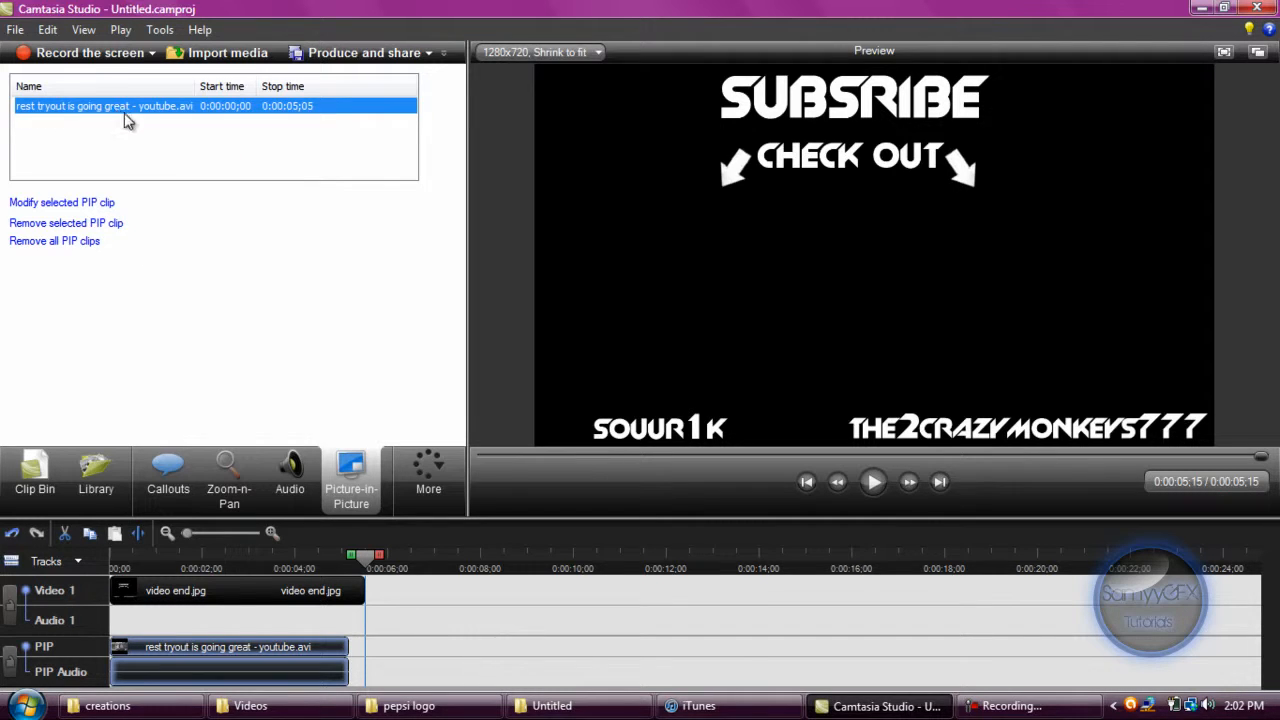
pyautogui.click(85, 202)
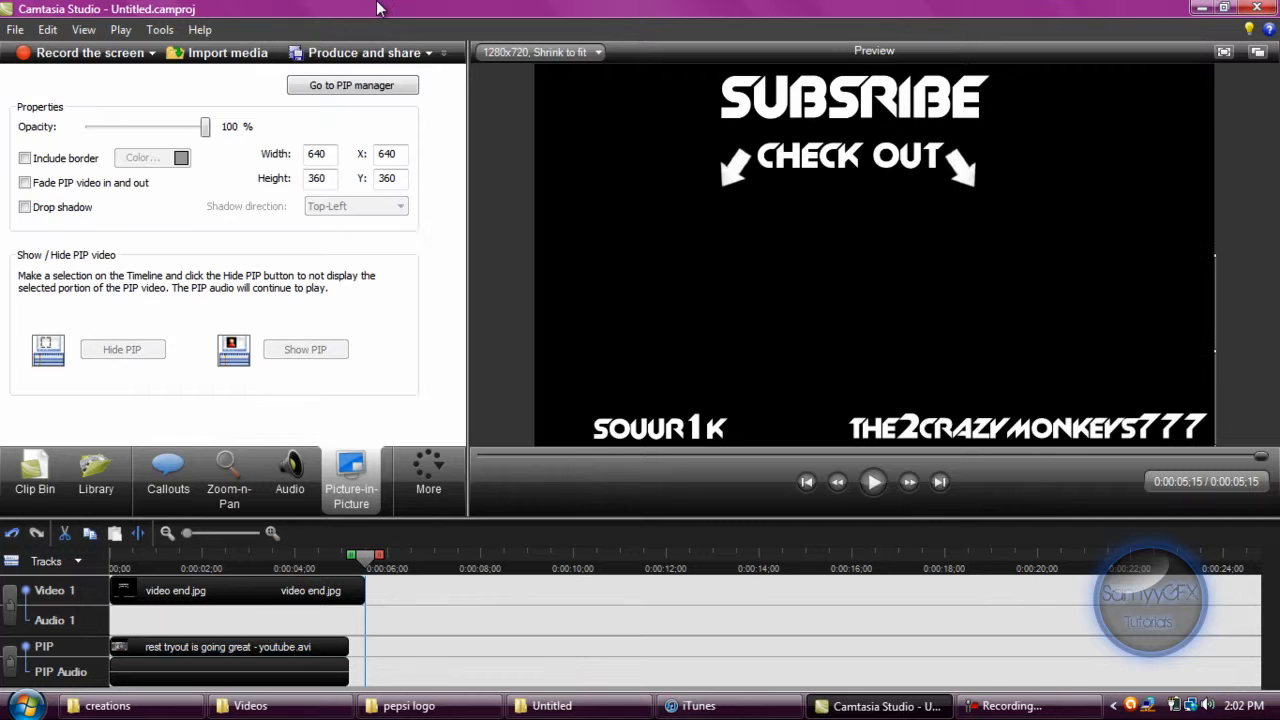
pyautogui.click(75, 160)
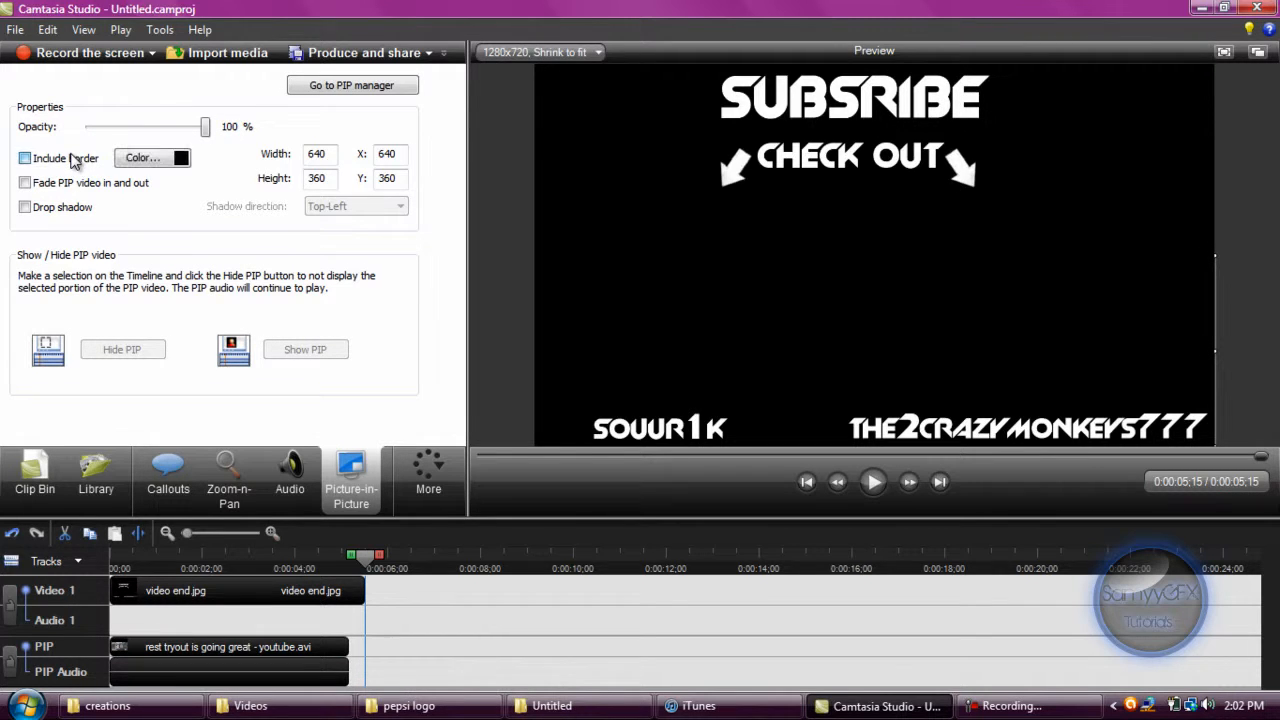
pyautogui.click(143, 159)
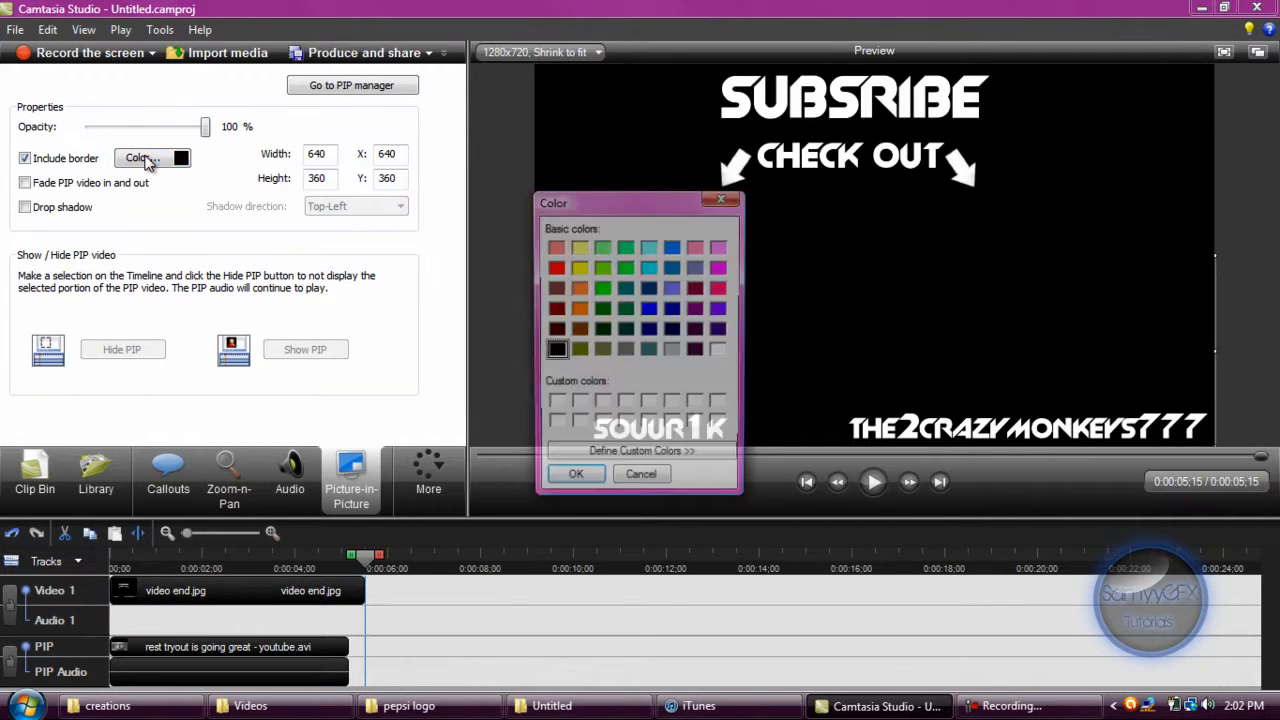
pyautogui.click(718, 349)
pyautogui.click(576, 481)
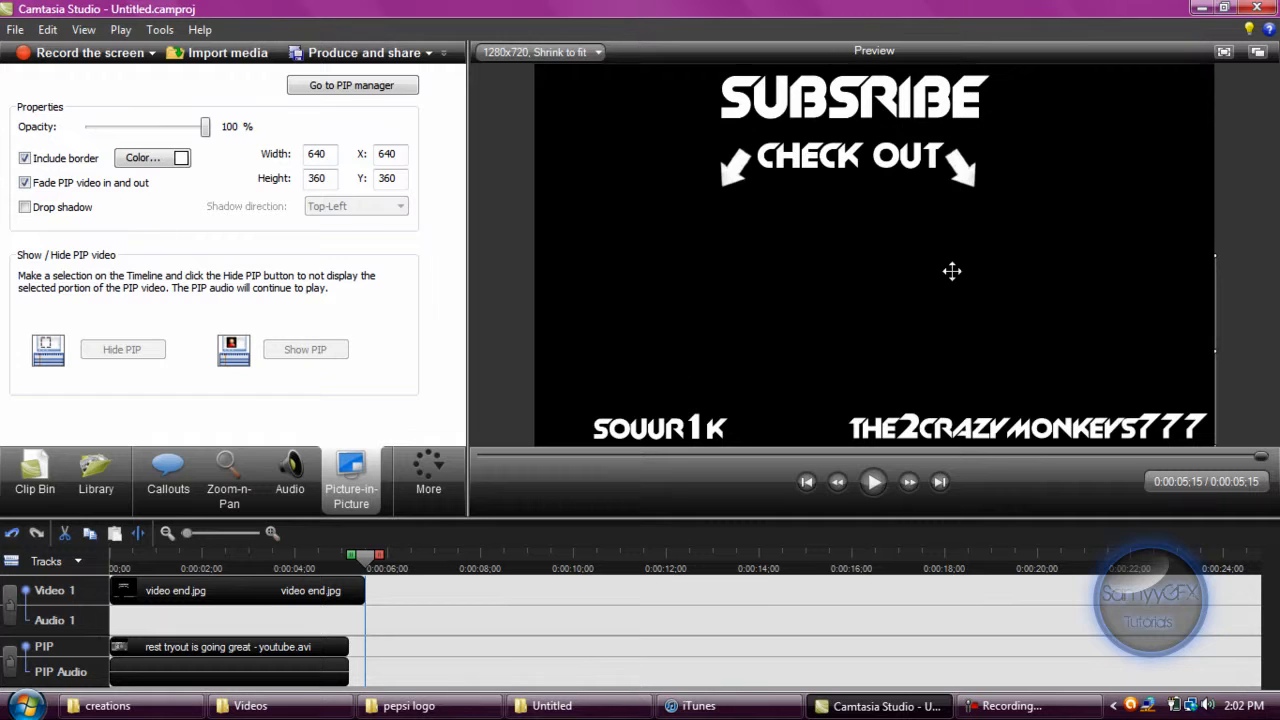
# Rewind the timeline to the start and reposition the PIP clip below the CHECK OUT text at about X 221, Y 256.
pyautogui.moveTo(1033, 309); pyautogui.dragTo(715, 254)
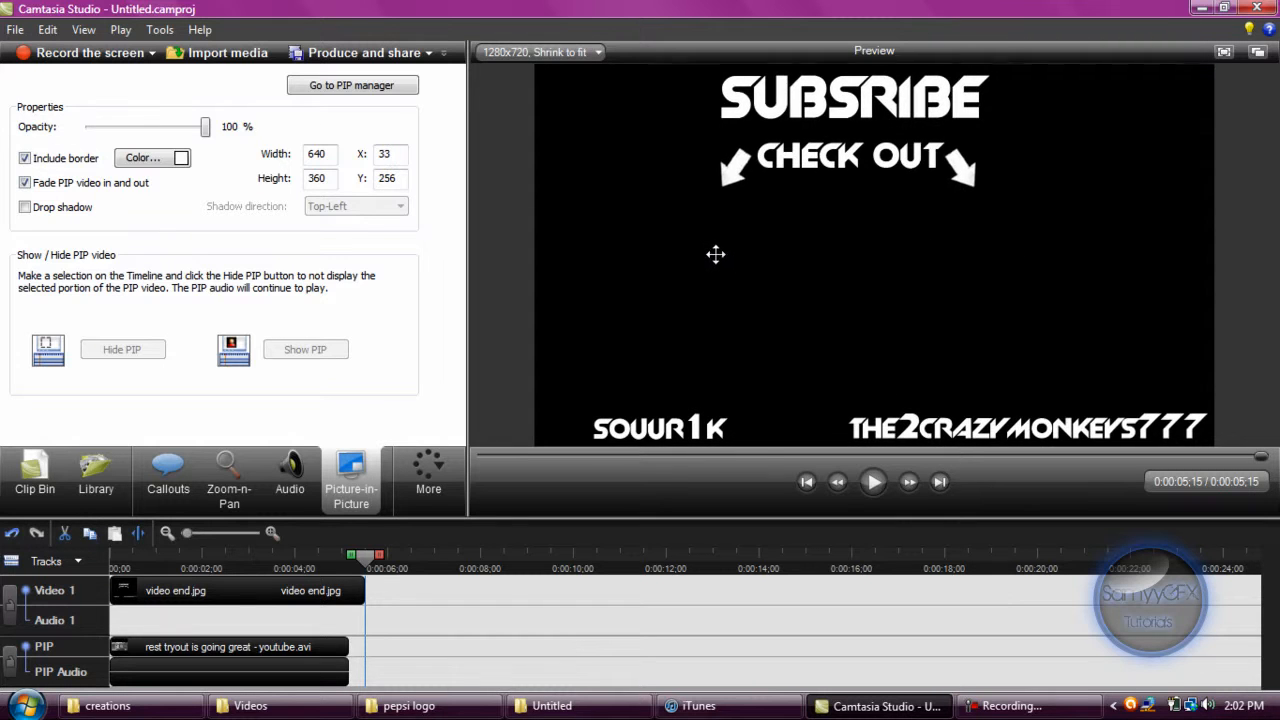
pyautogui.moveTo(778, 282); pyautogui.dragTo(771, 280)
pyautogui.moveTo(364, 554); pyautogui.dragTo(110, 556)
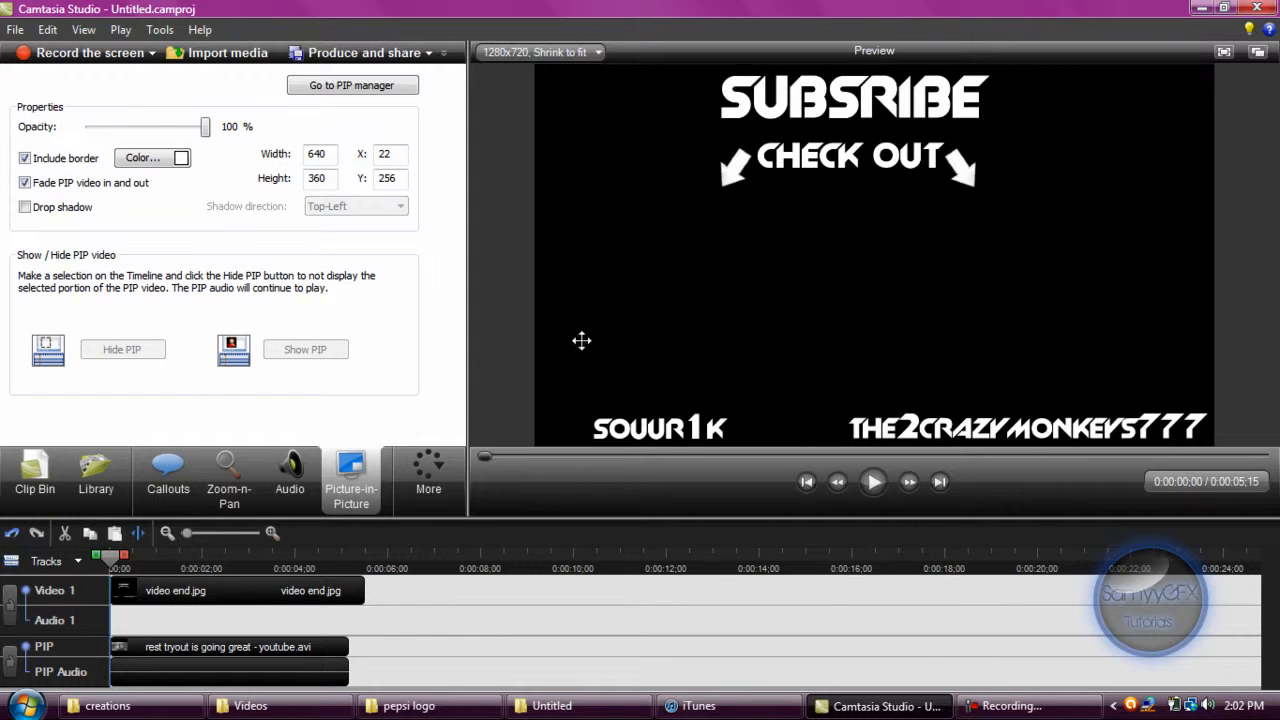
pyautogui.moveTo(650, 320)
pyautogui.mouseDown()
pyautogui.moveTo(608, 323)
pyautogui.moveTo(647, 329)
pyautogui.mouseUp()
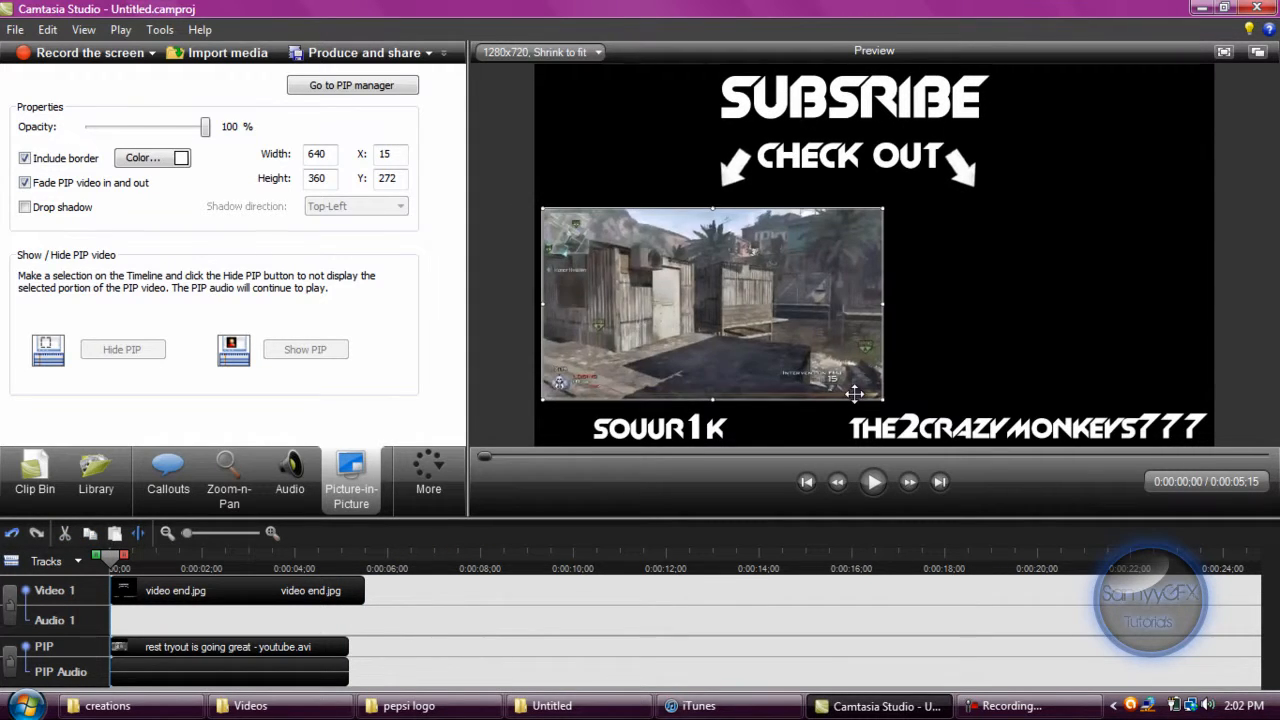
pyautogui.moveTo(734, 339); pyautogui.dragTo(906, 349)
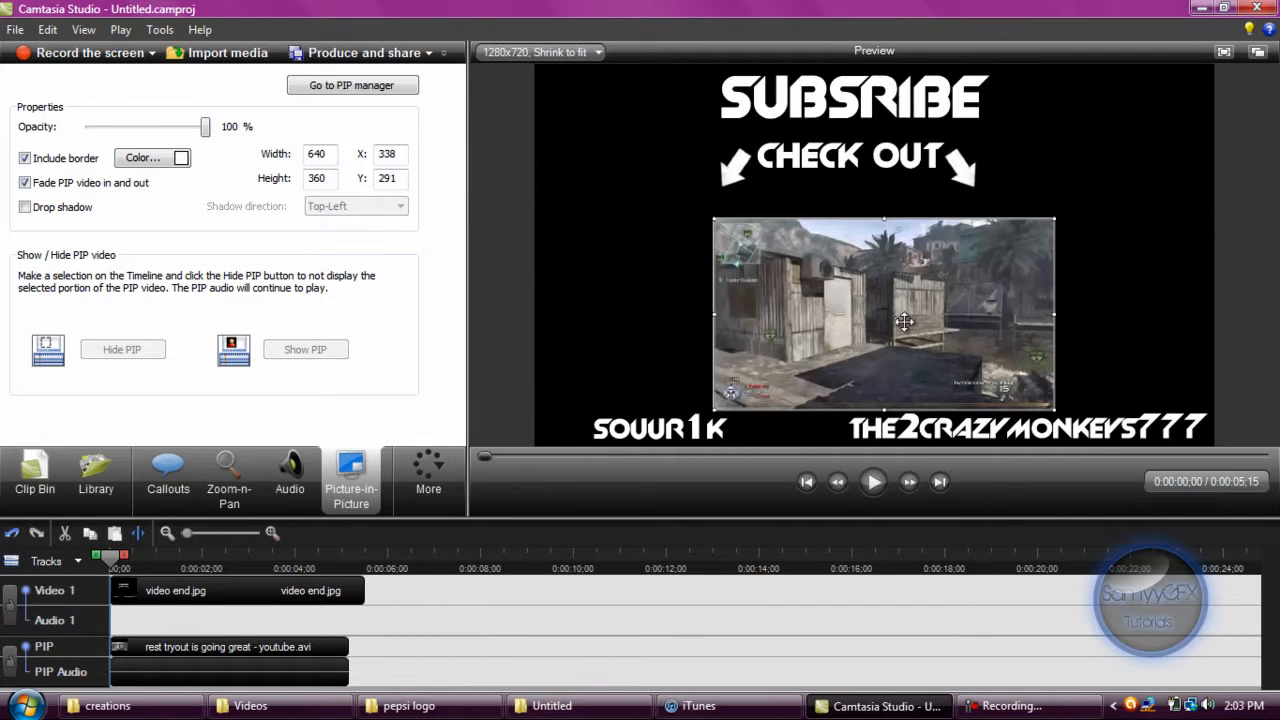
pyautogui.moveTo(787, 340); pyautogui.dragTo(900, 317)
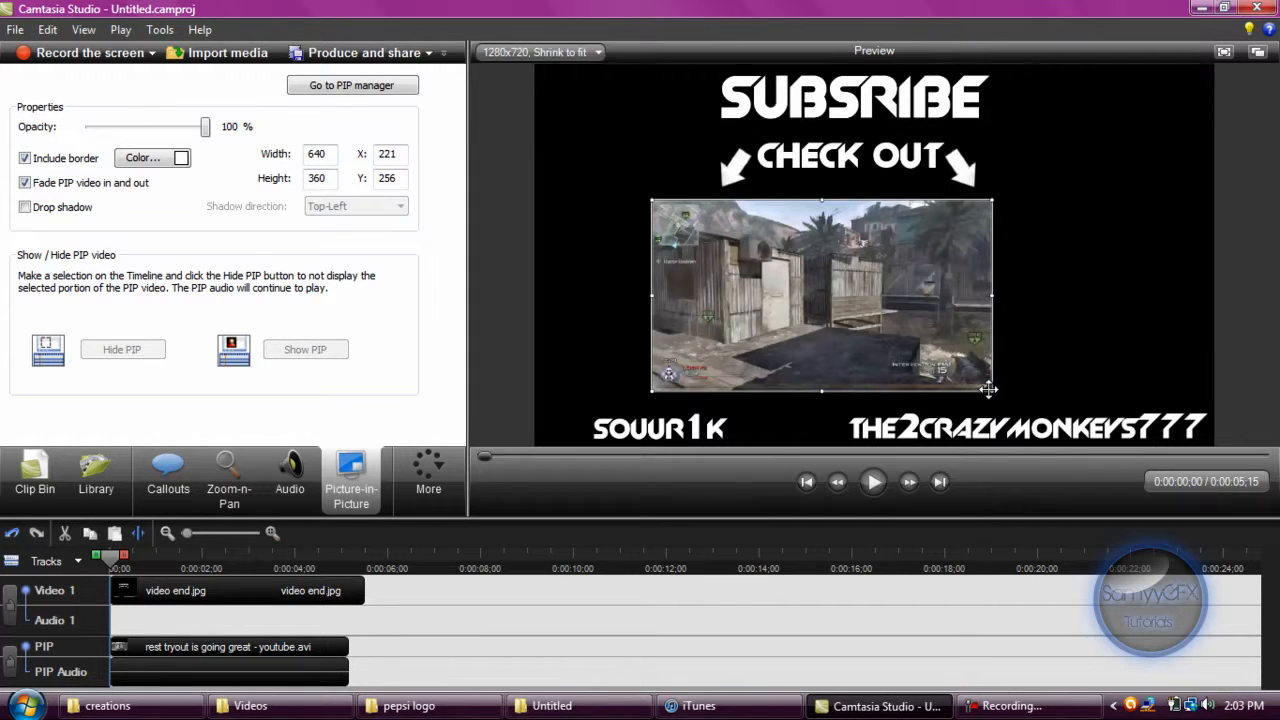
# Shrink the PIP clip to about 540 x 304 and place it above the SOUUR1K text at about X 49, Y 305.
pyautogui.moveTo(992, 393); pyautogui.dragTo(962, 373)
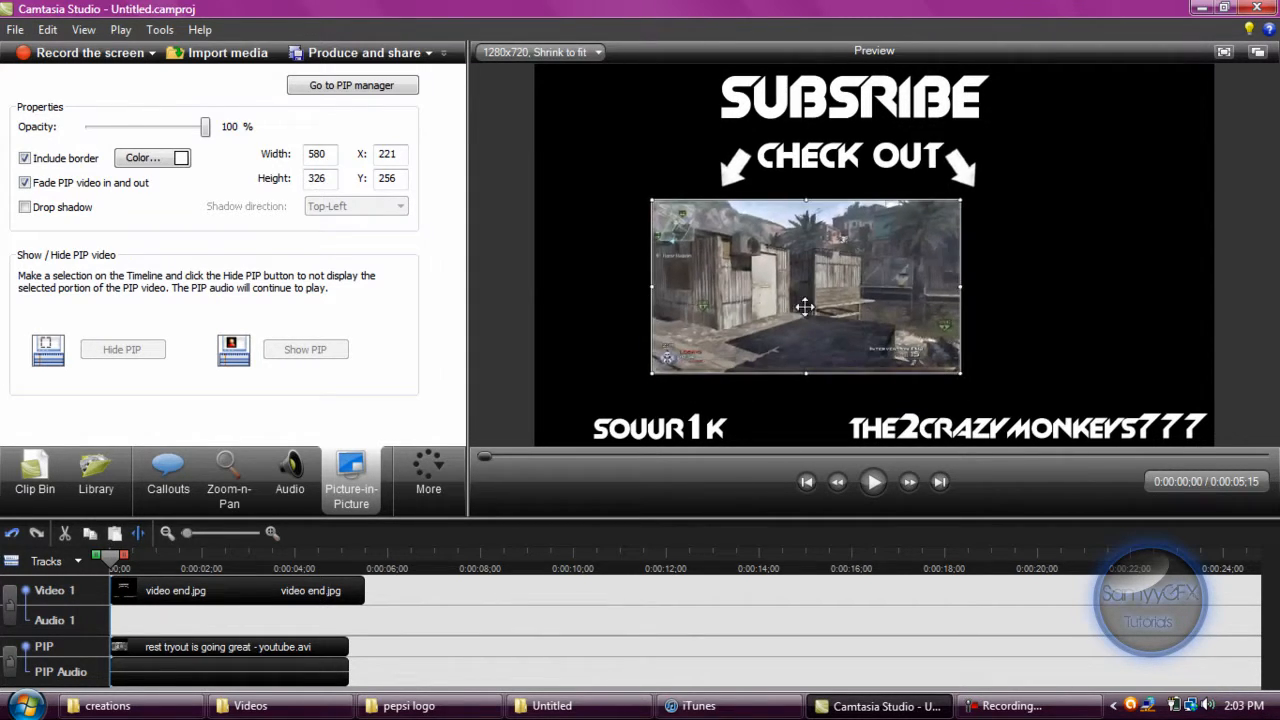
pyautogui.moveTo(790, 296); pyautogui.dragTo(693, 303)
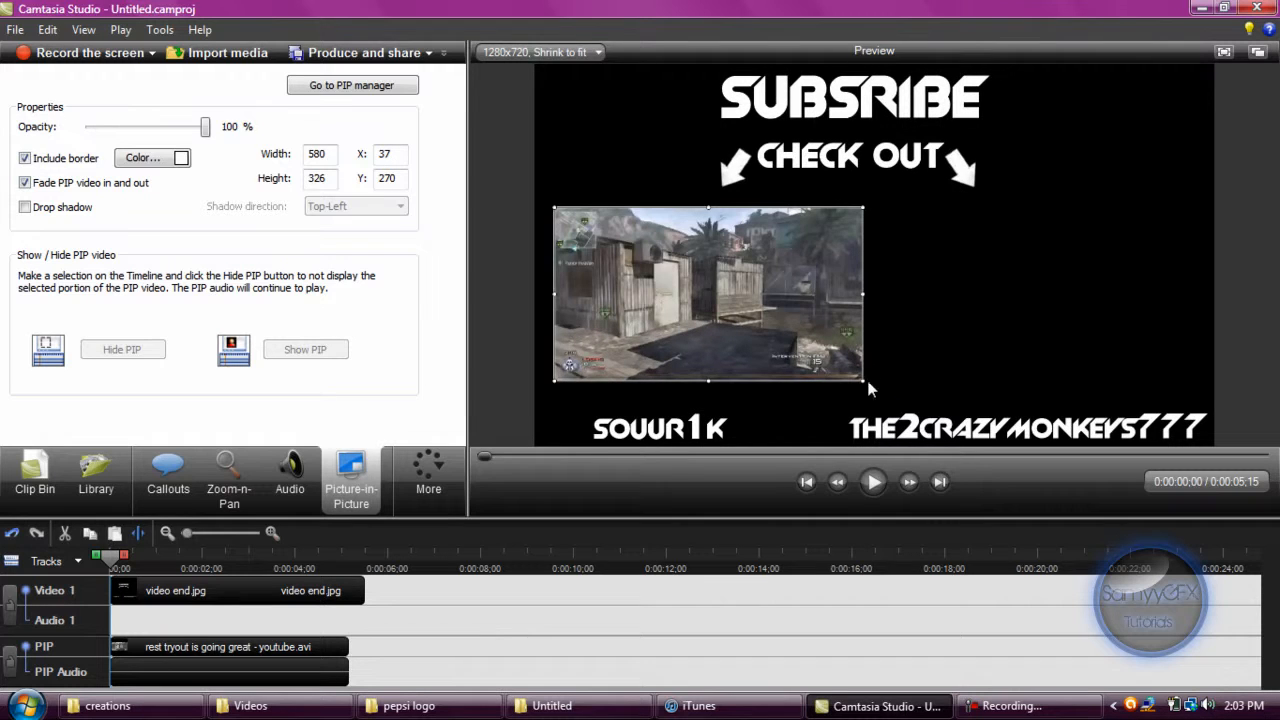
pyautogui.moveTo(846, 371); pyautogui.dragTo(842, 369)
pyautogui.moveTo(689, 276); pyautogui.dragTo(695, 294)
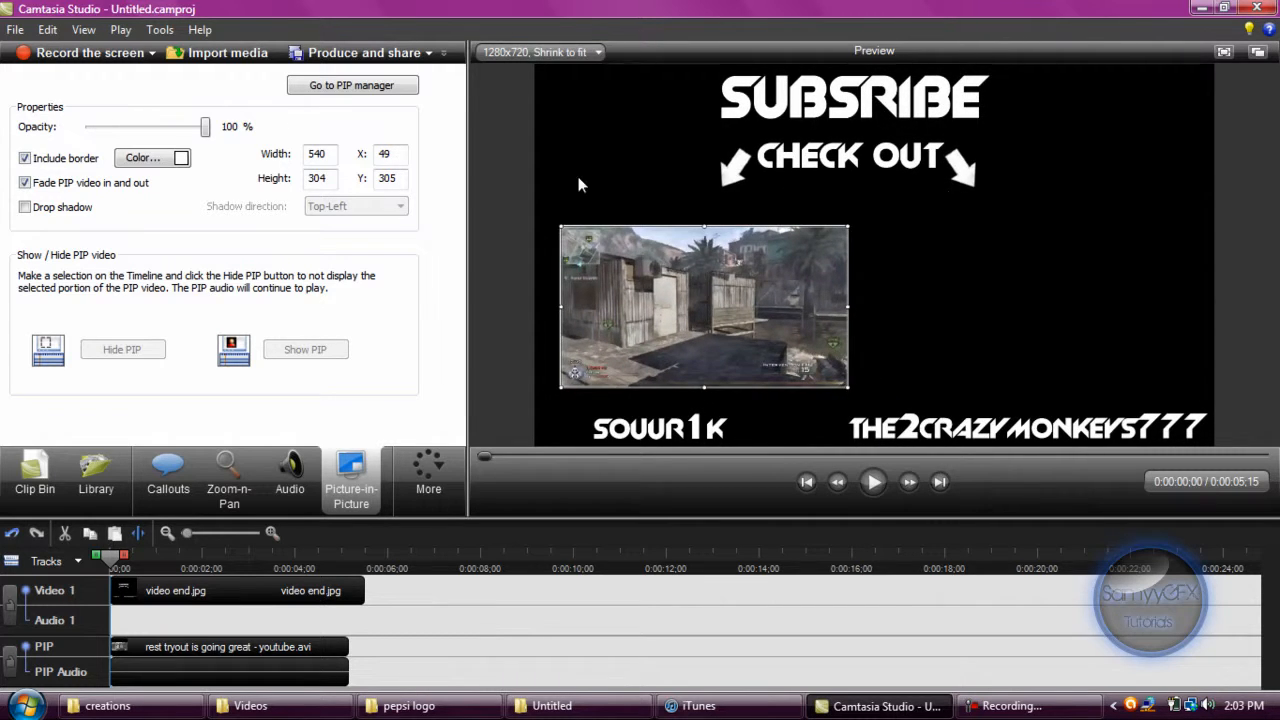
# Leave the PIP properties for the Clip Bin and play the end video in the preview.
pyautogui.click(344, 87)
pyautogui.click(35, 480)
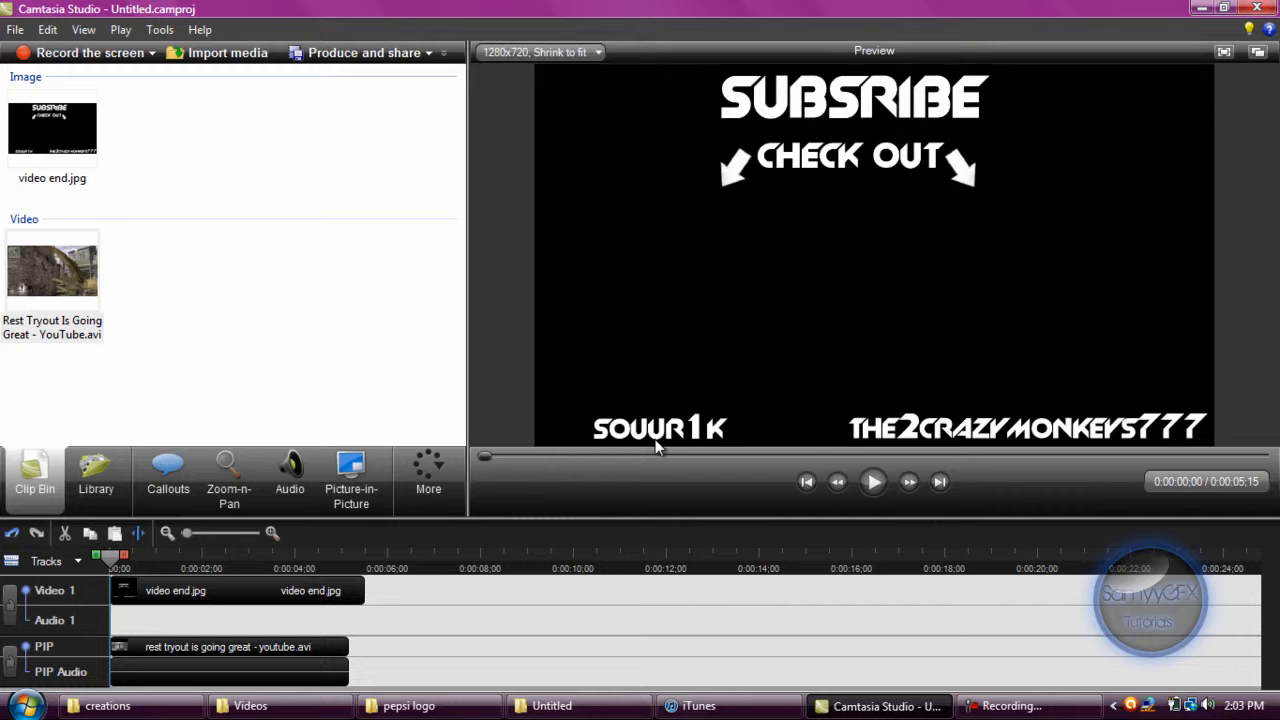
pyautogui.click(872, 482)
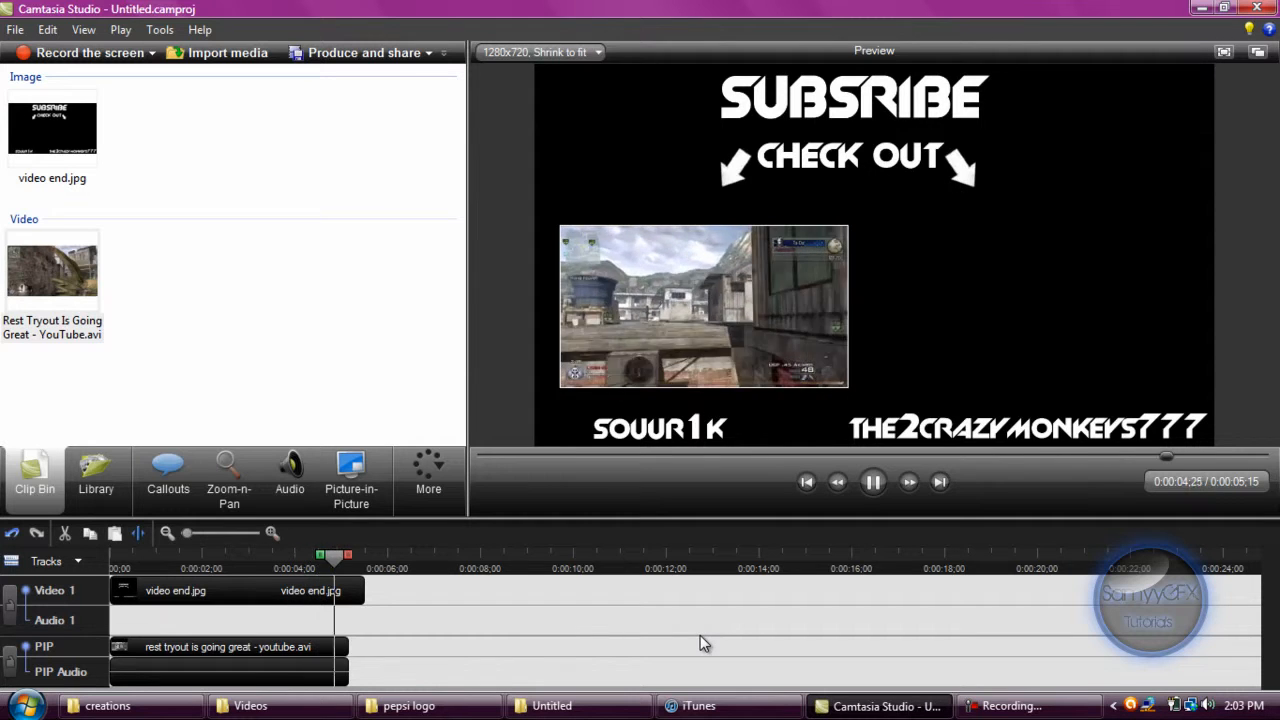
# Go through the Production Wizard with the youtube format preset up to the file name and folder page, and cancel it.
pyautogui.click(358, 54)
pyautogui.click(680, 155)
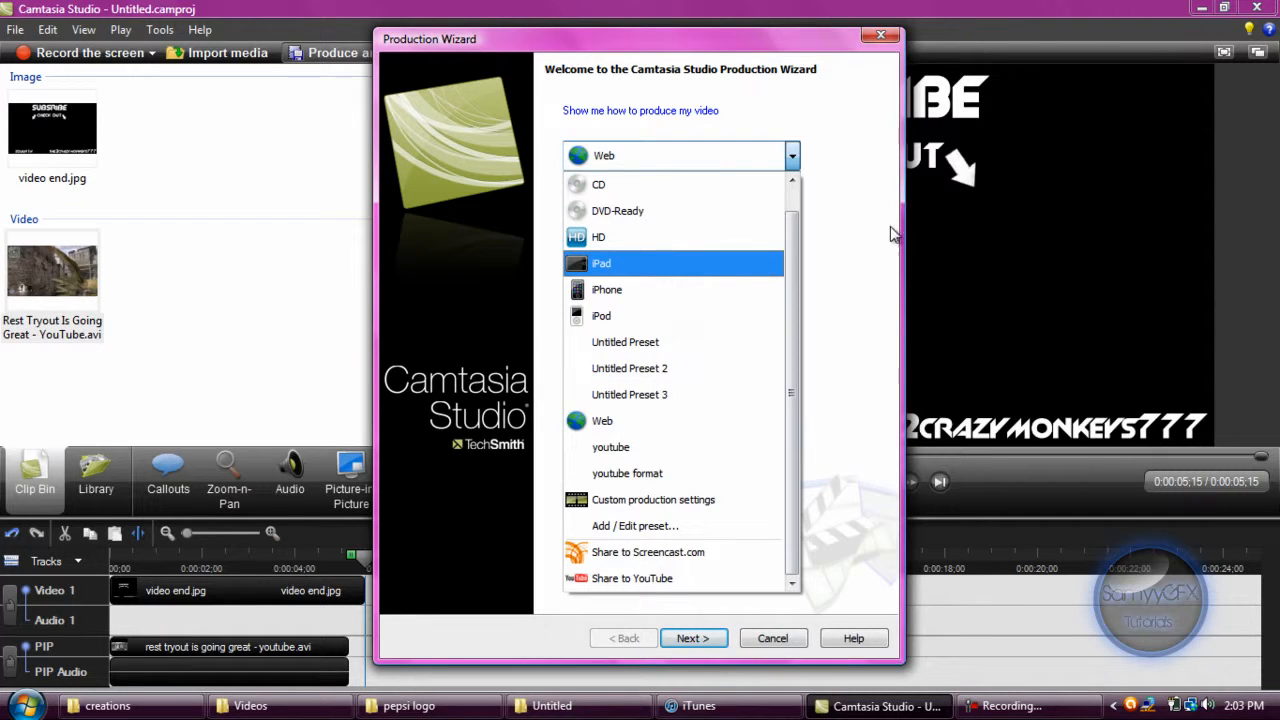
pyautogui.click(875, 178)
pyautogui.click(628, 158)
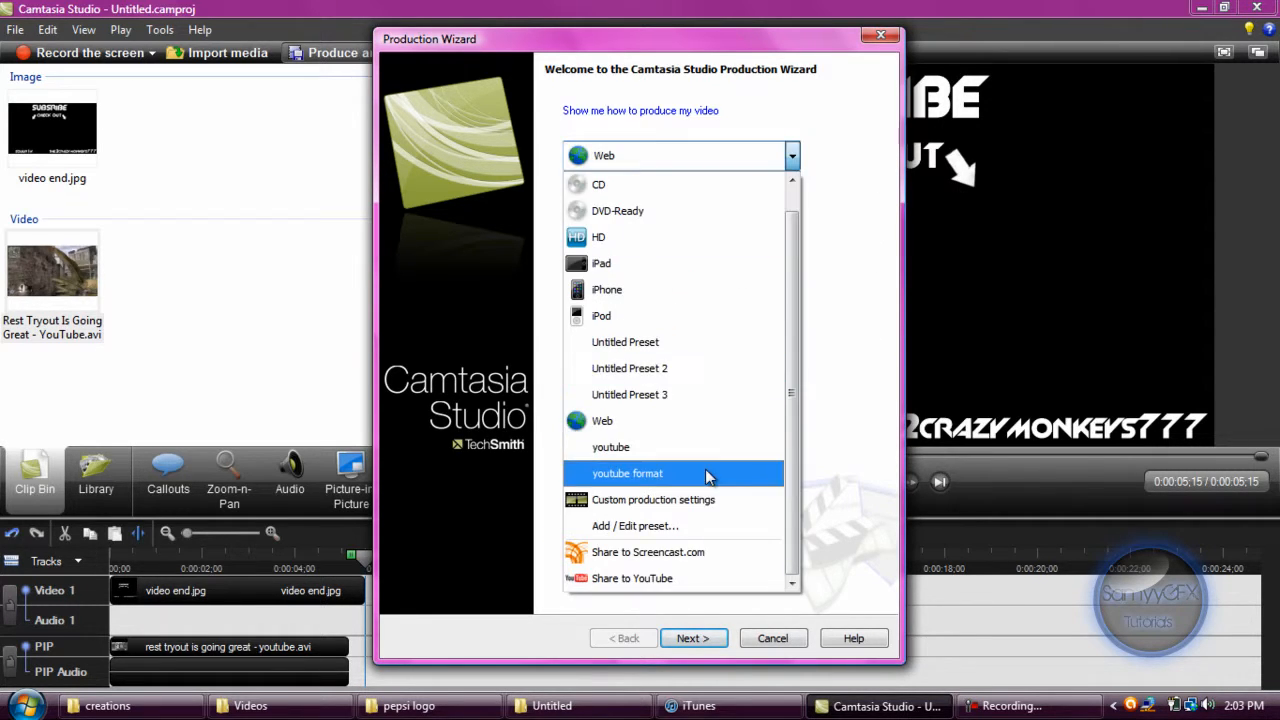
pyautogui.click(705, 469)
pyautogui.click(693, 638)
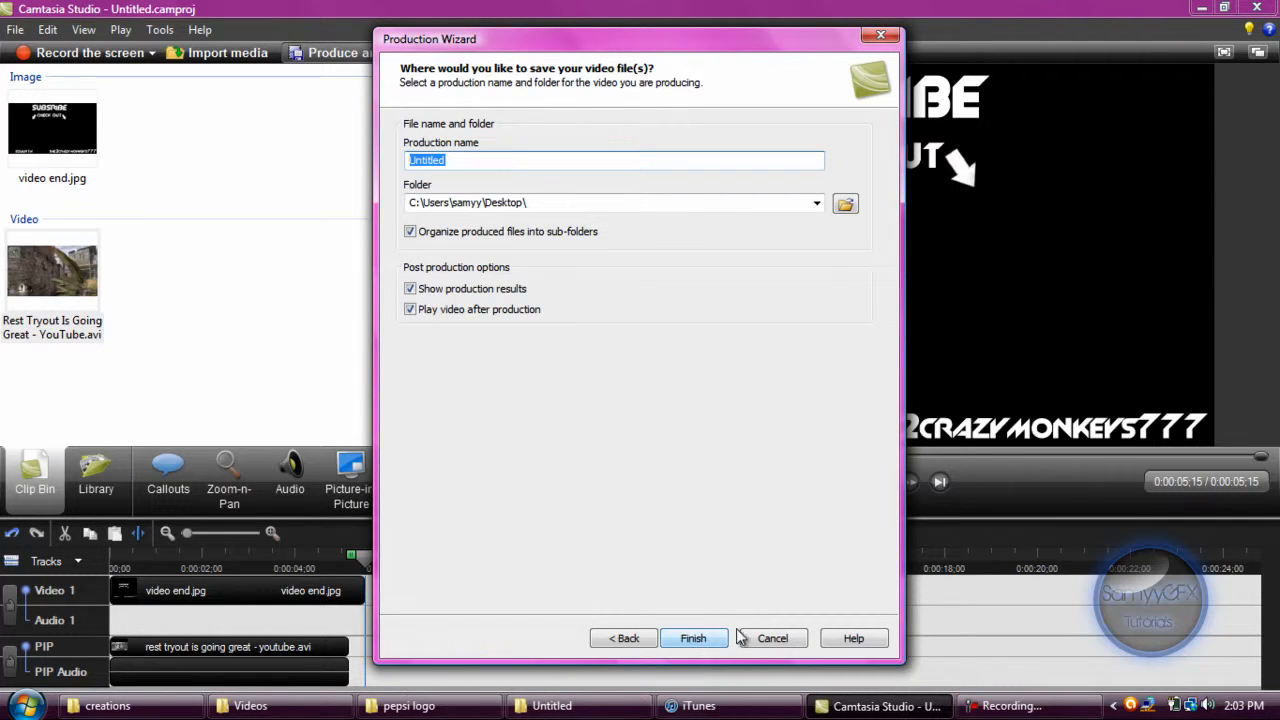
pyautogui.click(779, 638)
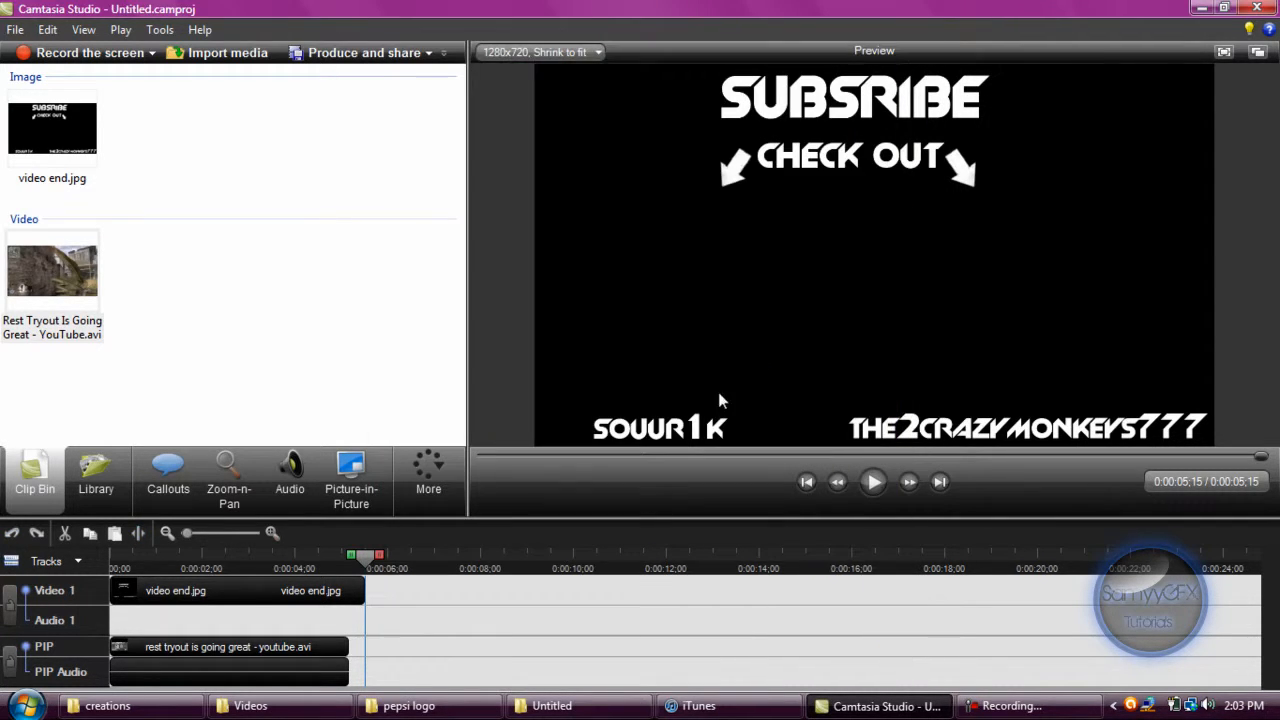
# Start a new project without saving the changes to the current one.
pyautogui.click(15, 30)
pyautogui.click(50, 53)
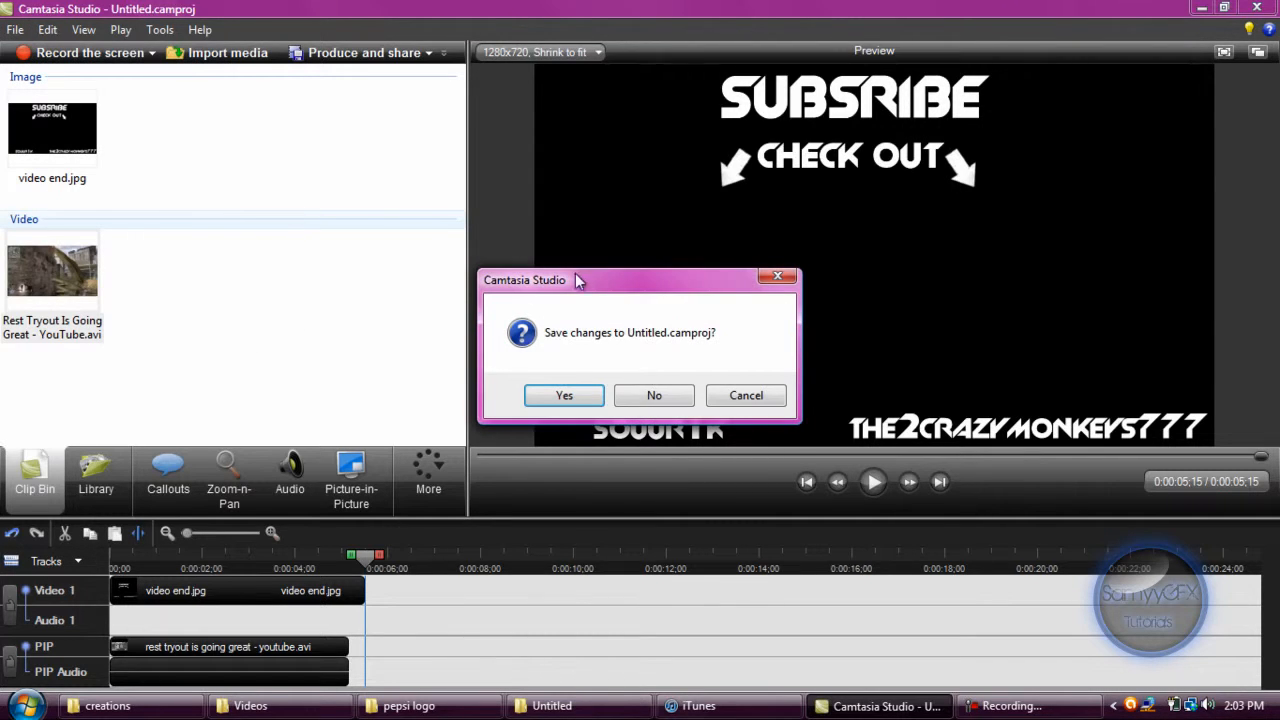
pyautogui.click(640, 402)
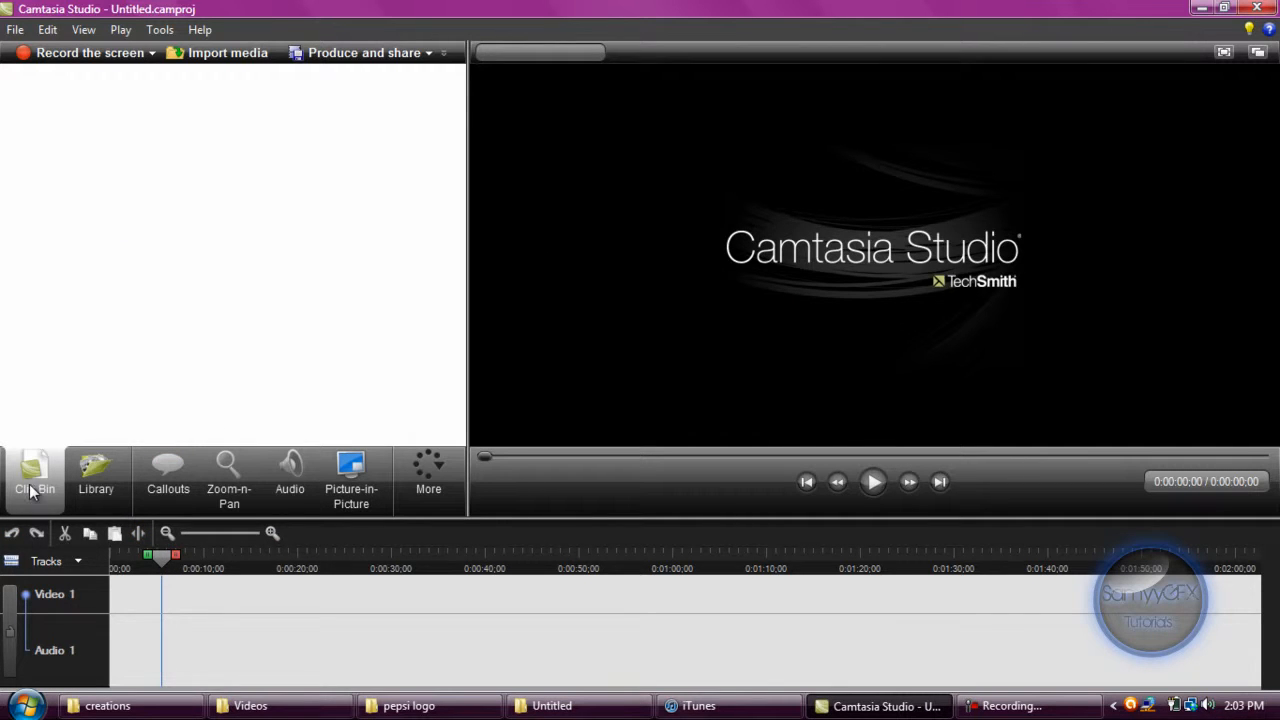
# Show the PIP track and the PIP audio track on the timeline.
pyautogui.click(45, 561)
pyautogui.click(43, 513)
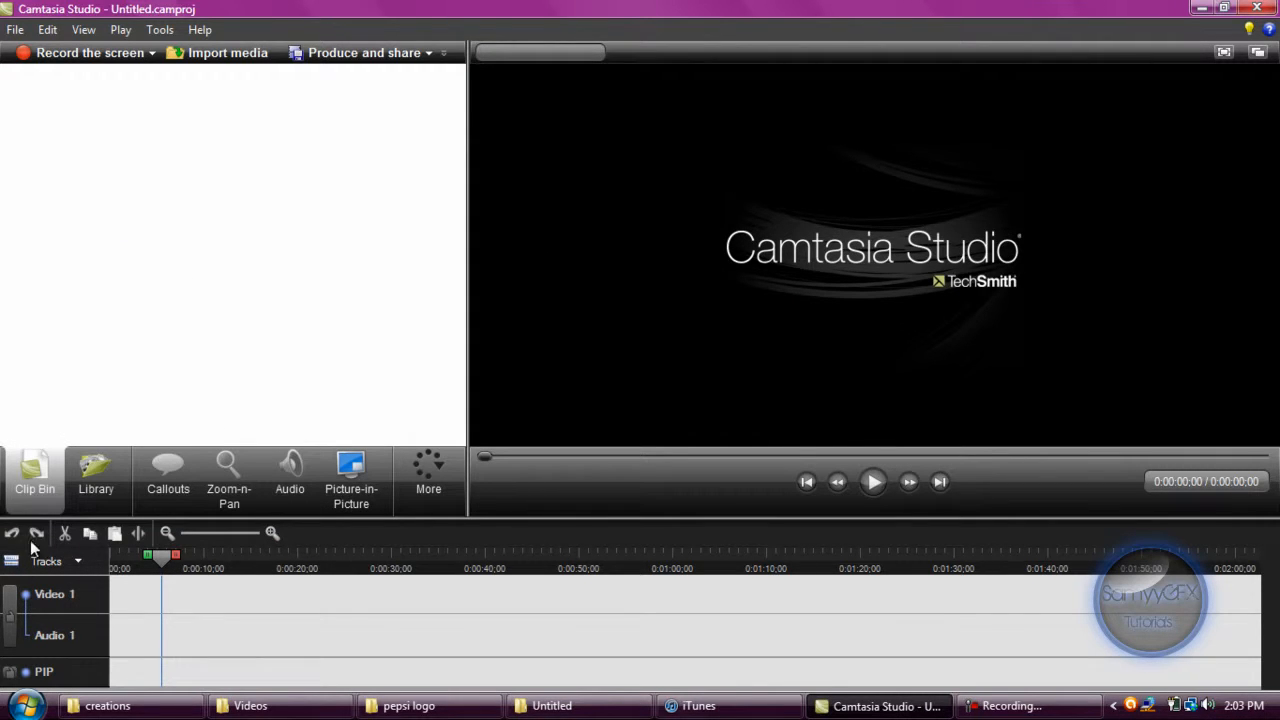
pyautogui.click(77, 561)
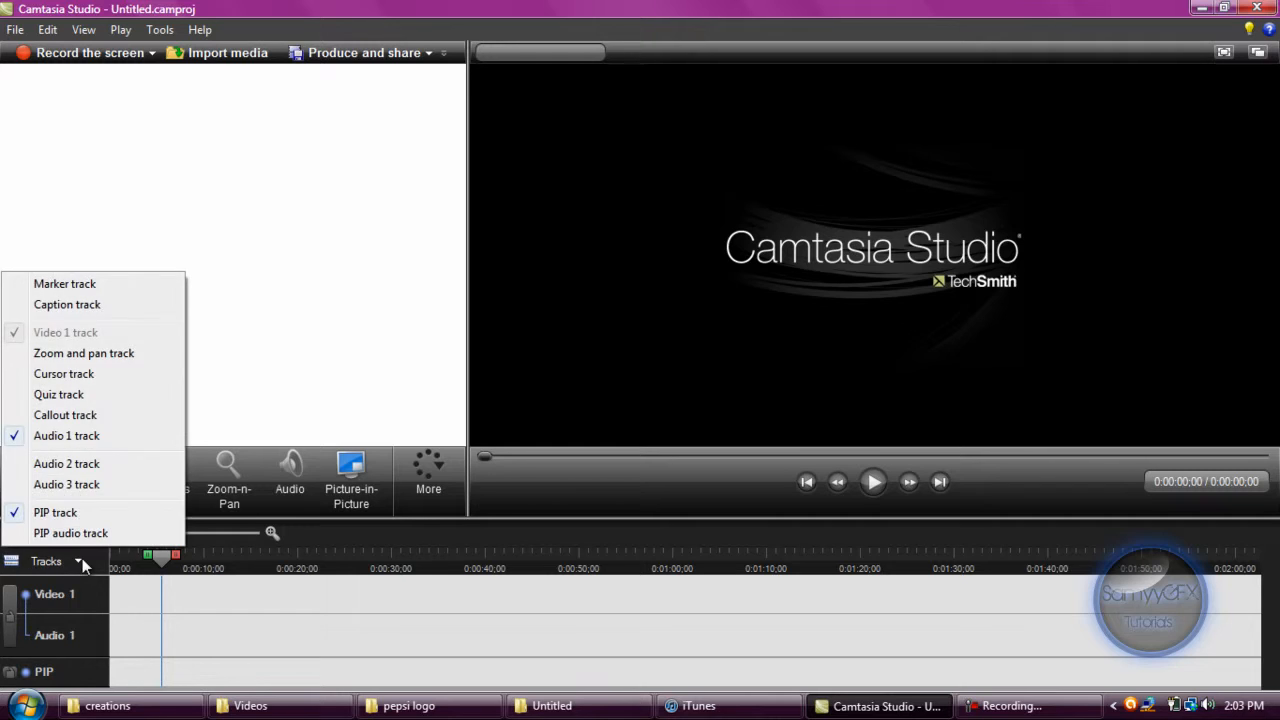
pyautogui.click(55, 531)
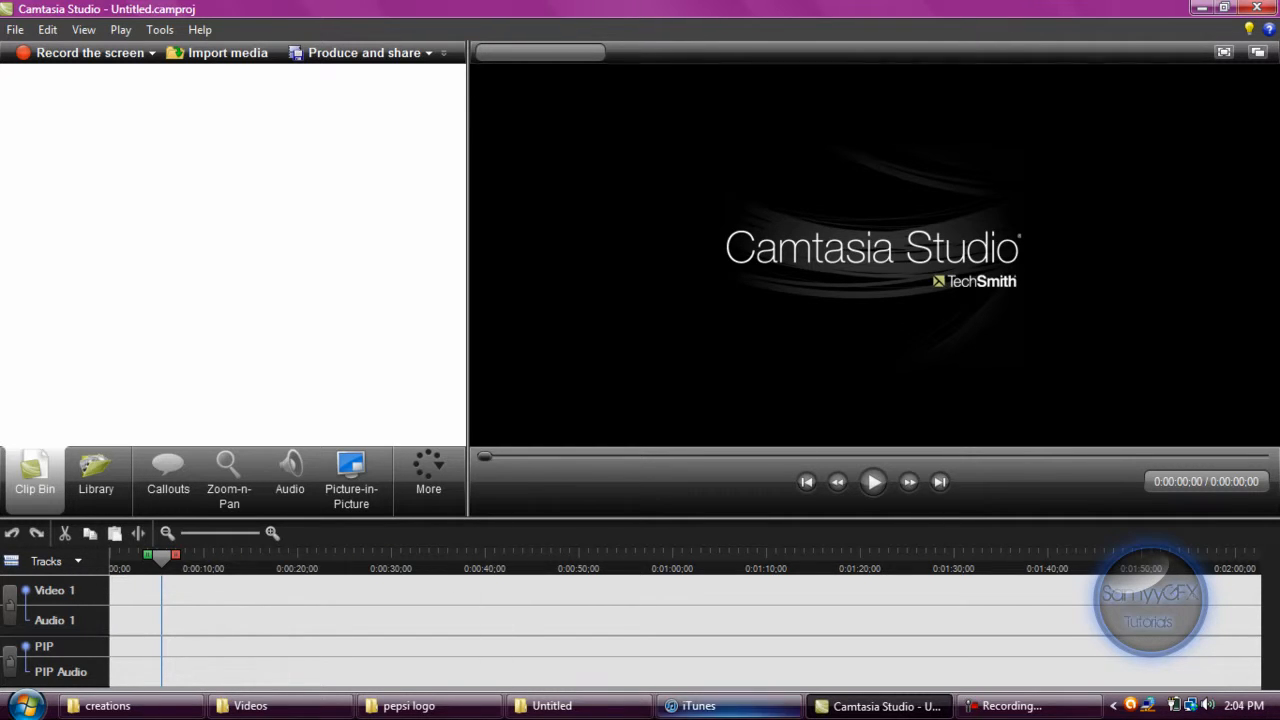
# Import Untitled.mov from the Untitled folder and place it at the start of Video 1 with editing dimensions of 1280 x 720.
pyautogui.click(552, 706)
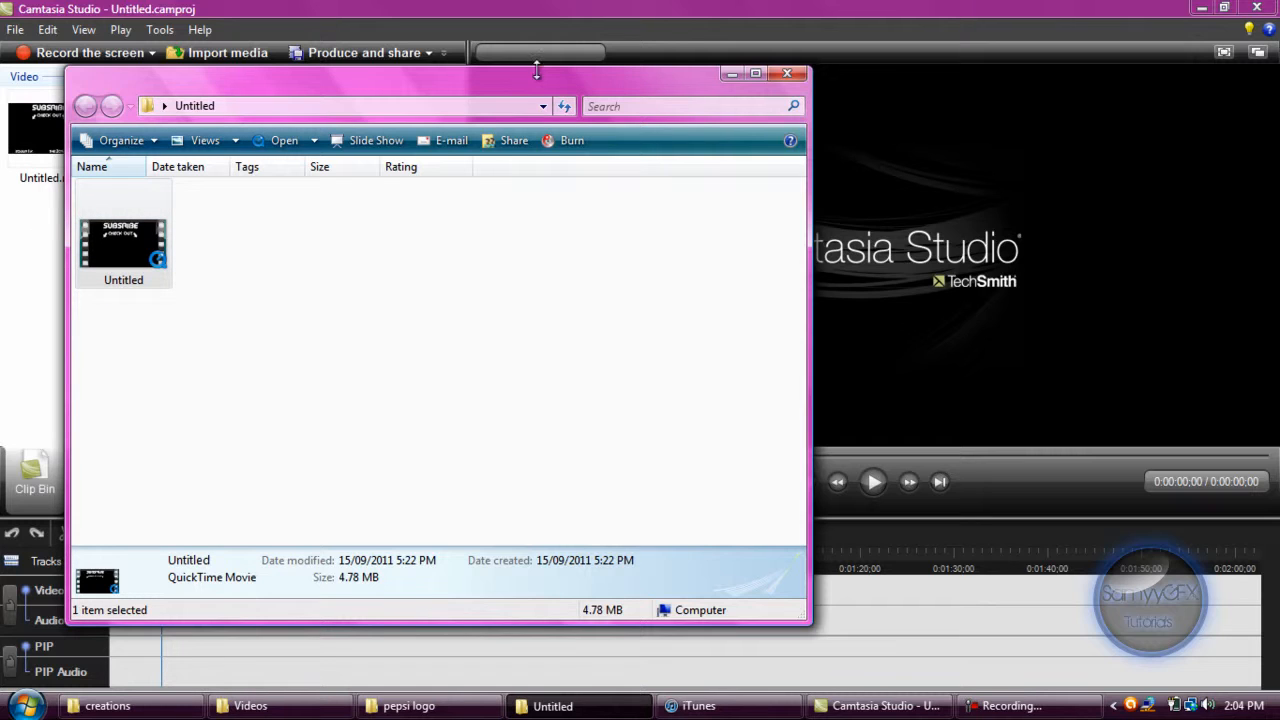
pyautogui.click(731, 74)
pyautogui.moveTo(37, 125); pyautogui.dragTo(165, 620)
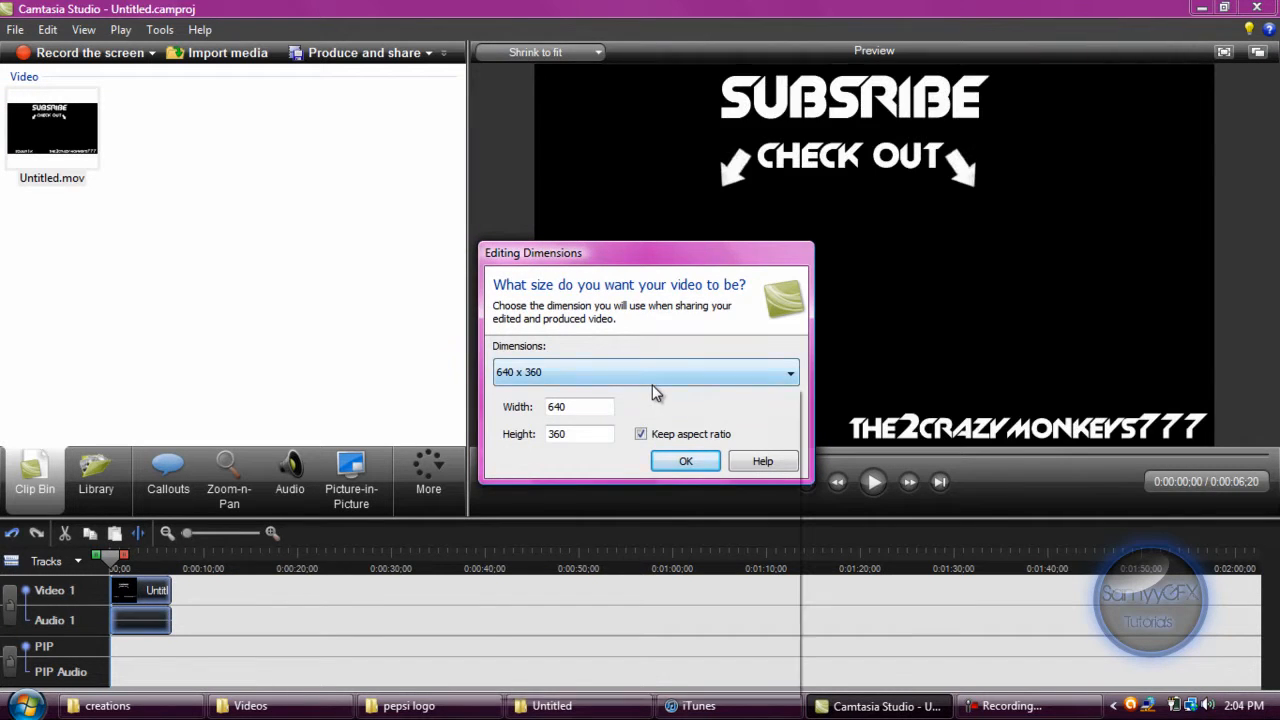
pyautogui.click(652, 378)
pyautogui.click(657, 531)
pyautogui.click(686, 461)
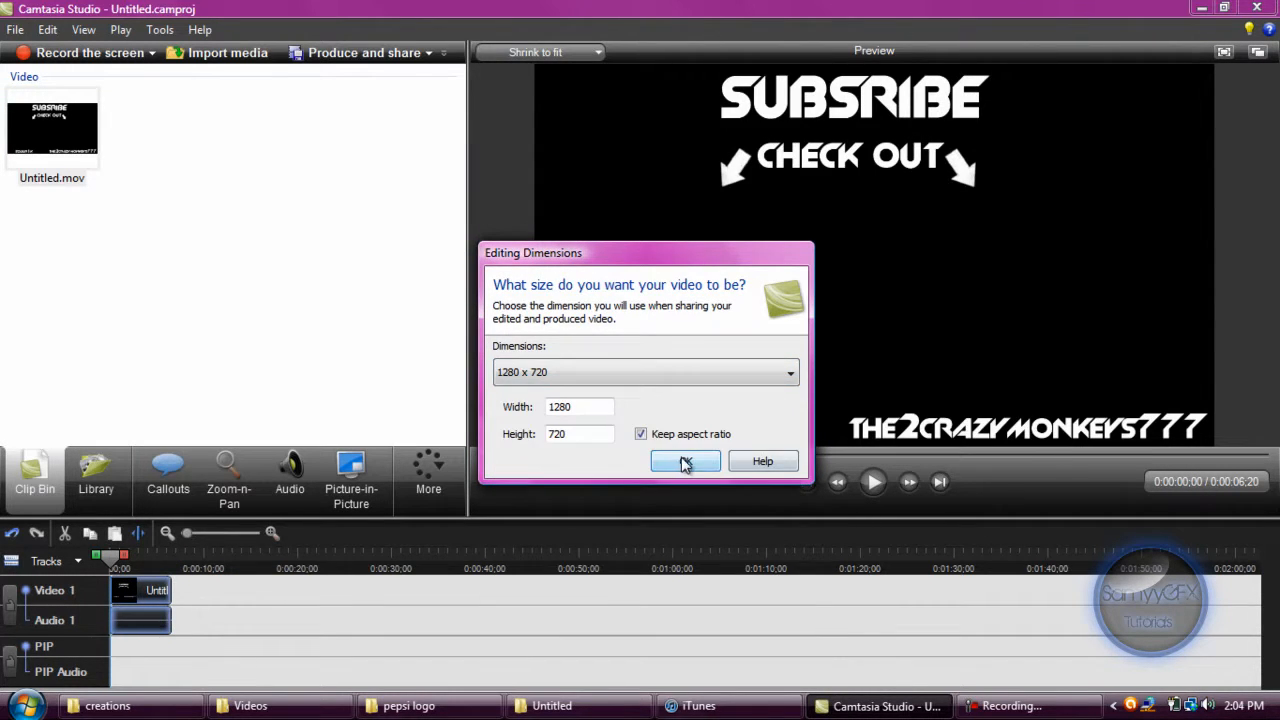
pyautogui.moveTo(182, 528); pyautogui.dragTo(202, 536)
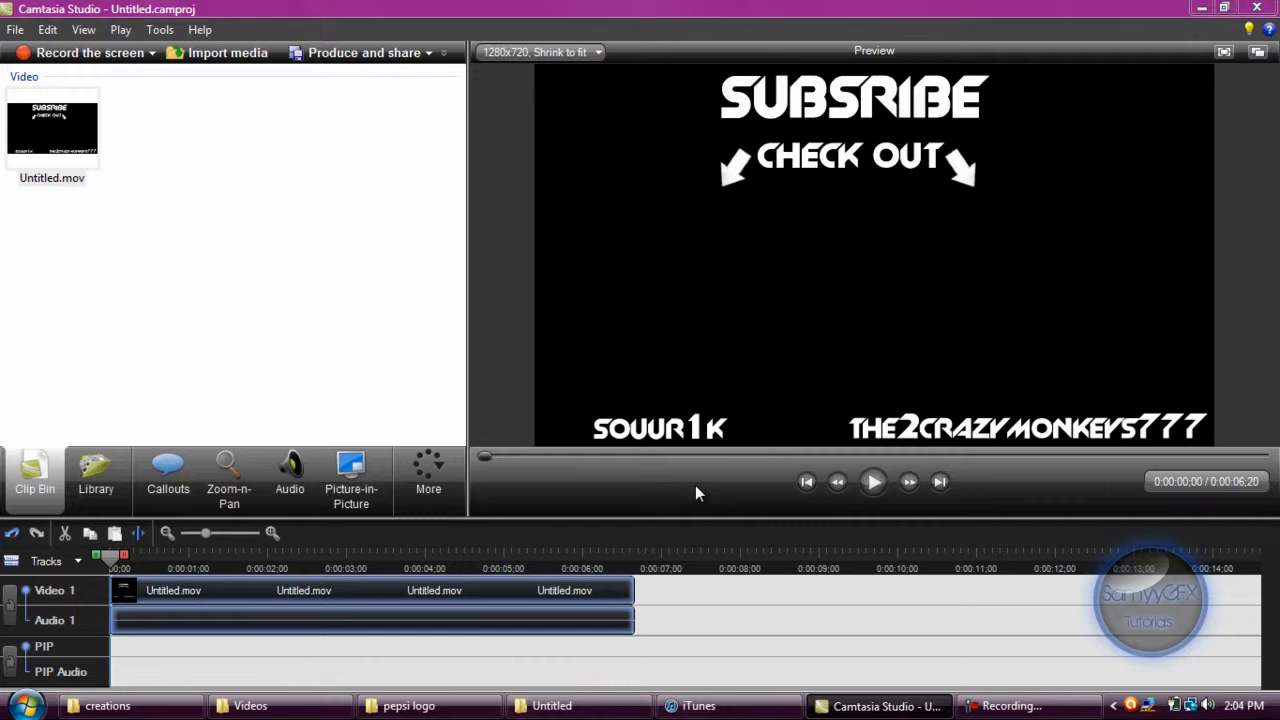
# Import the Untitled.wmv video from the pepsi logo folder into the Clip Bin.
pyautogui.click(552, 706)
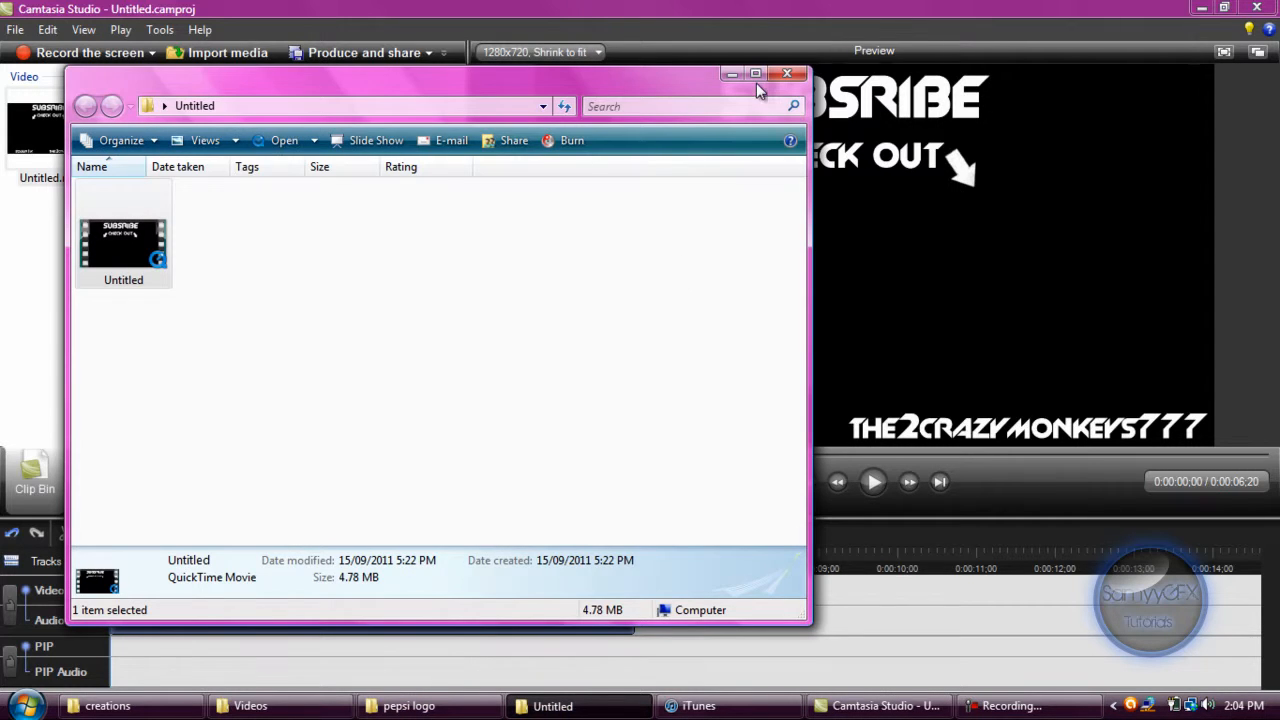
pyautogui.click(545, 706)
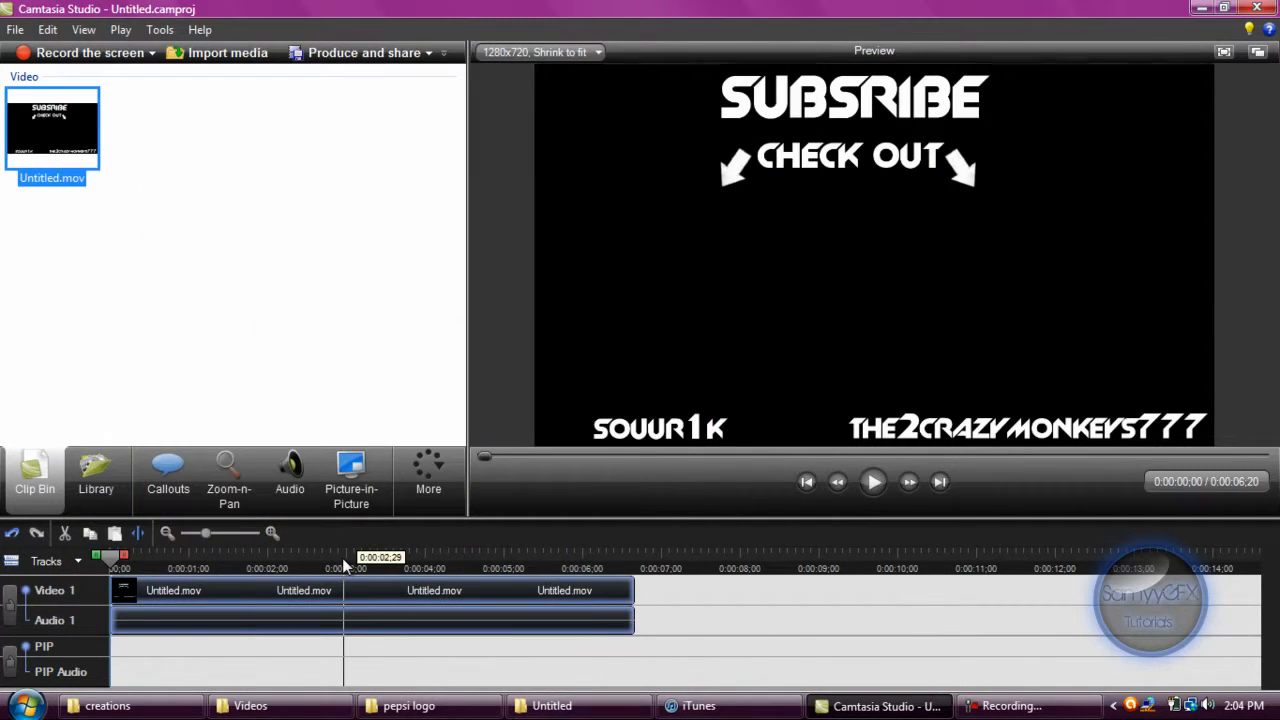
pyautogui.click(405, 706)
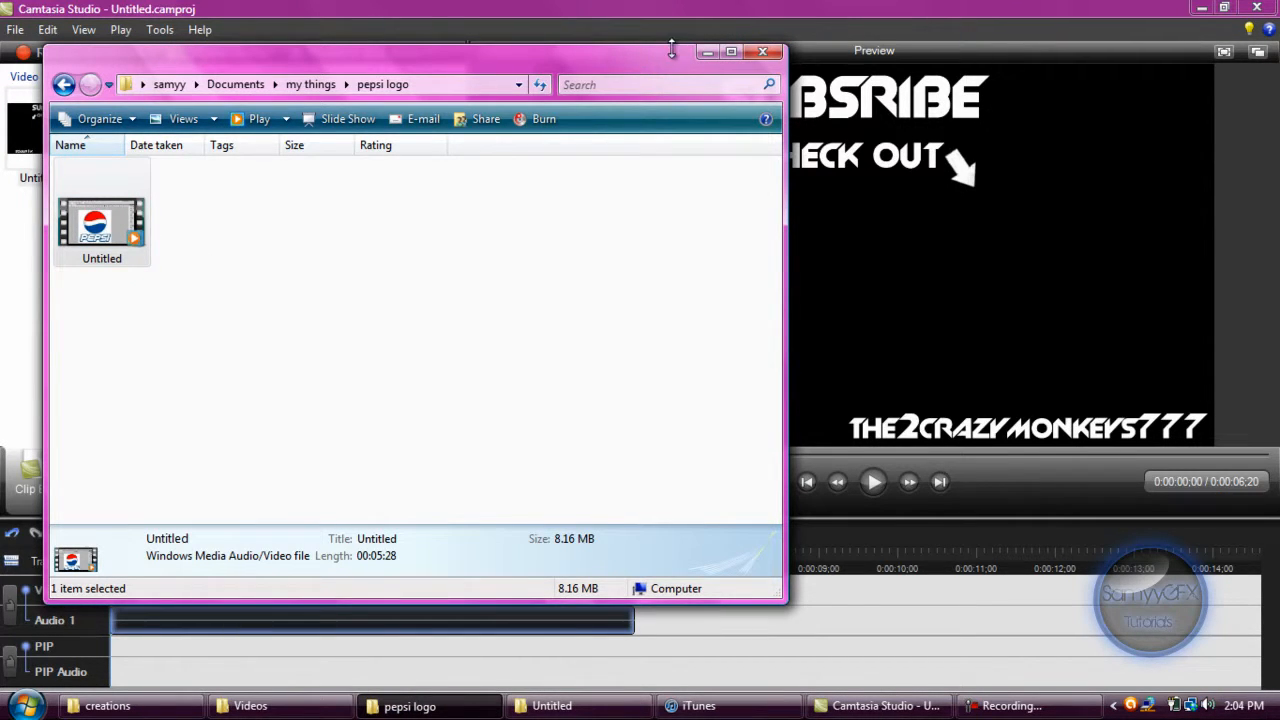
pyautogui.click(705, 54)
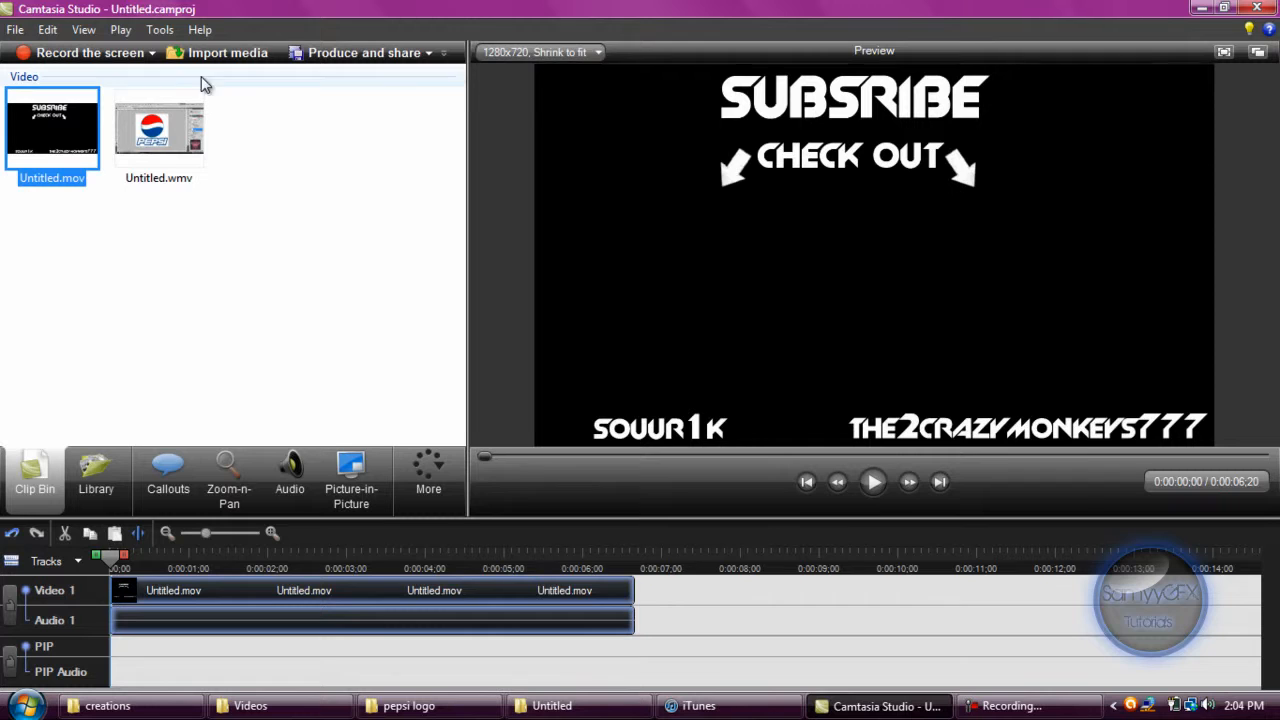
# Place Untitled.wmv at the start of the PIP track, previewing the PIP track on top of the video track.
pyautogui.moveTo(159, 130); pyautogui.dragTo(120, 665)
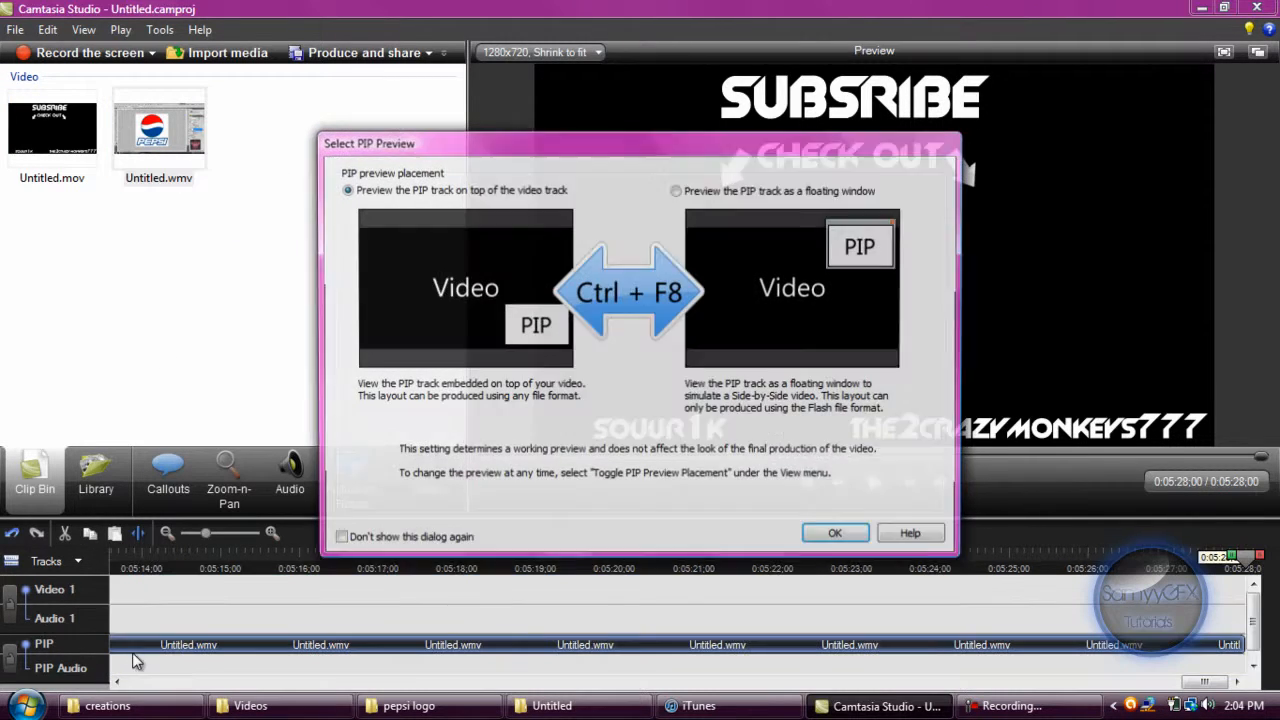
pyautogui.click(839, 539)
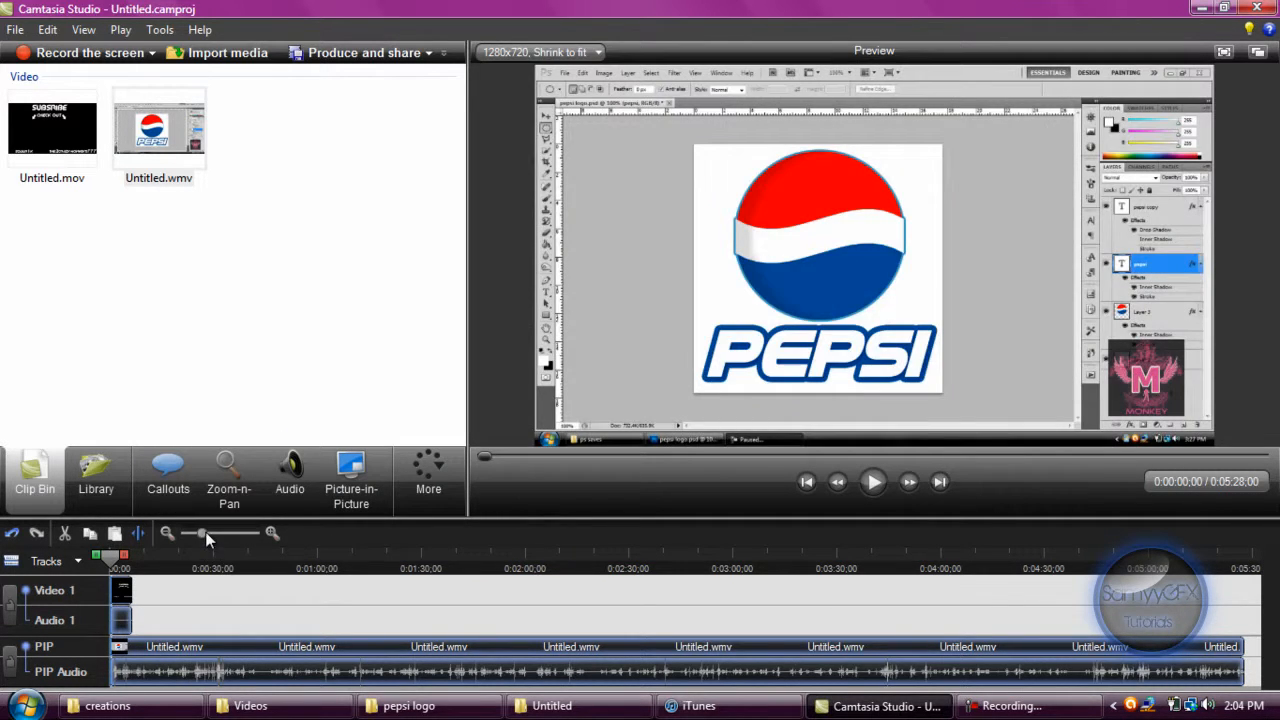
pyautogui.moveTo(204, 533); pyautogui.dragTo(230, 550)
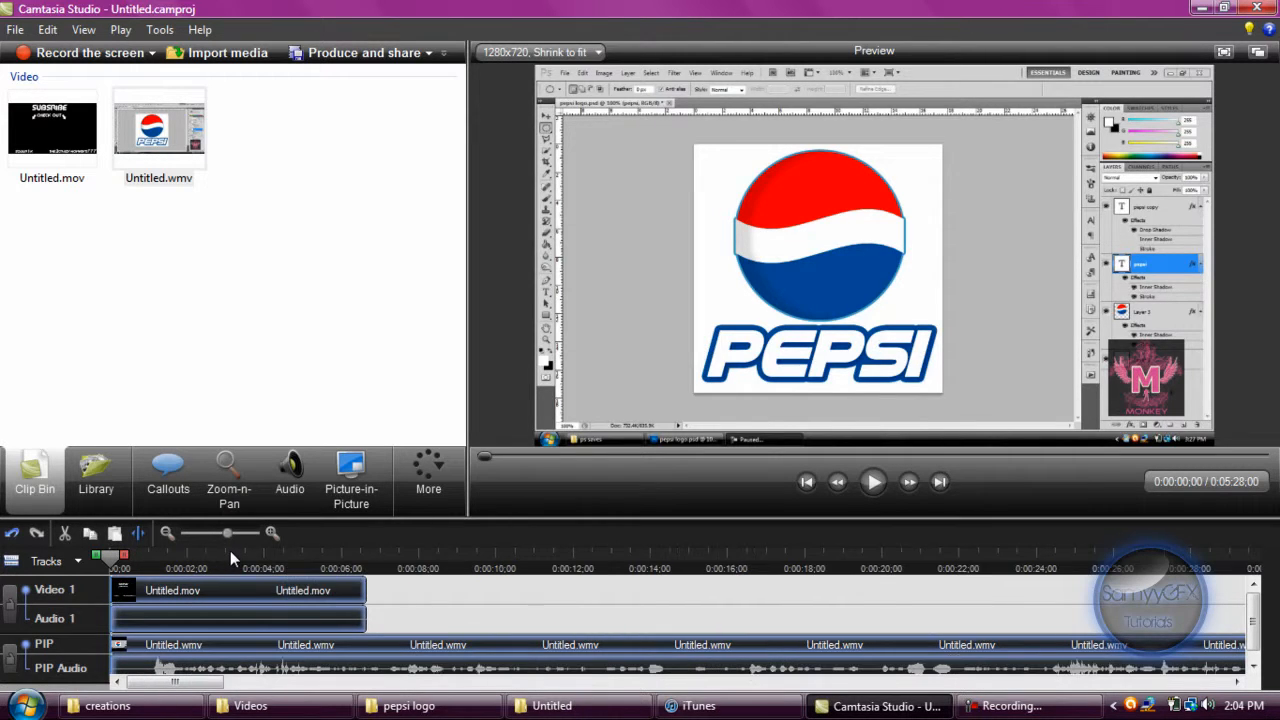
# Split the timeline clips at 0:00:06;05 and delete the remaining part of Untitled.wmv after the split from the PIP track.
pyautogui.click(348, 559)
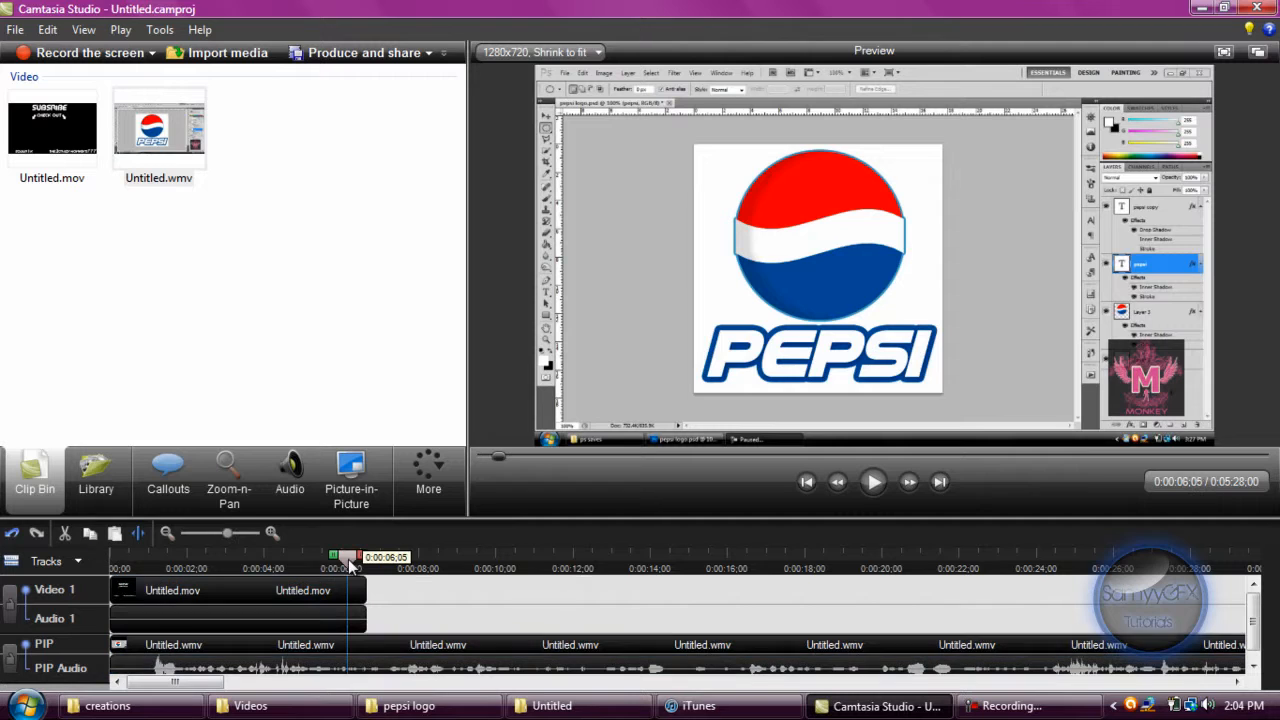
pyautogui.click(213, 652)
pyautogui.click(140, 534)
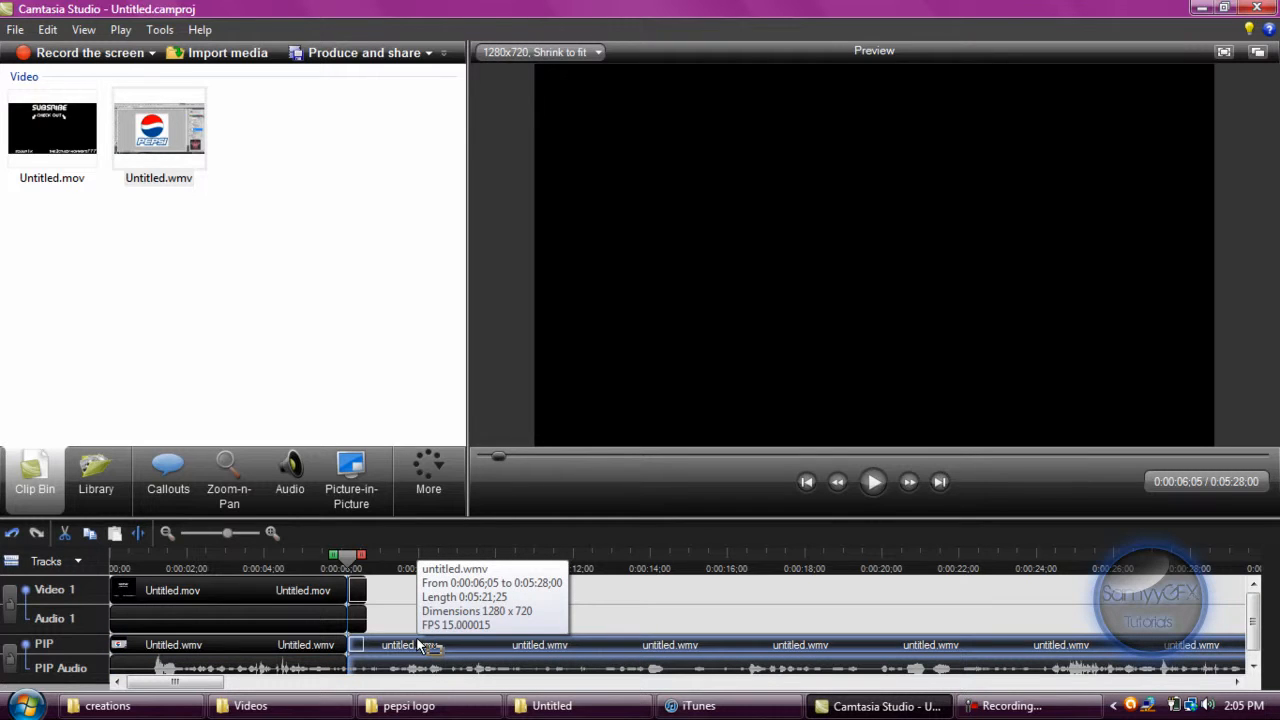
pyautogui.press('Delete')
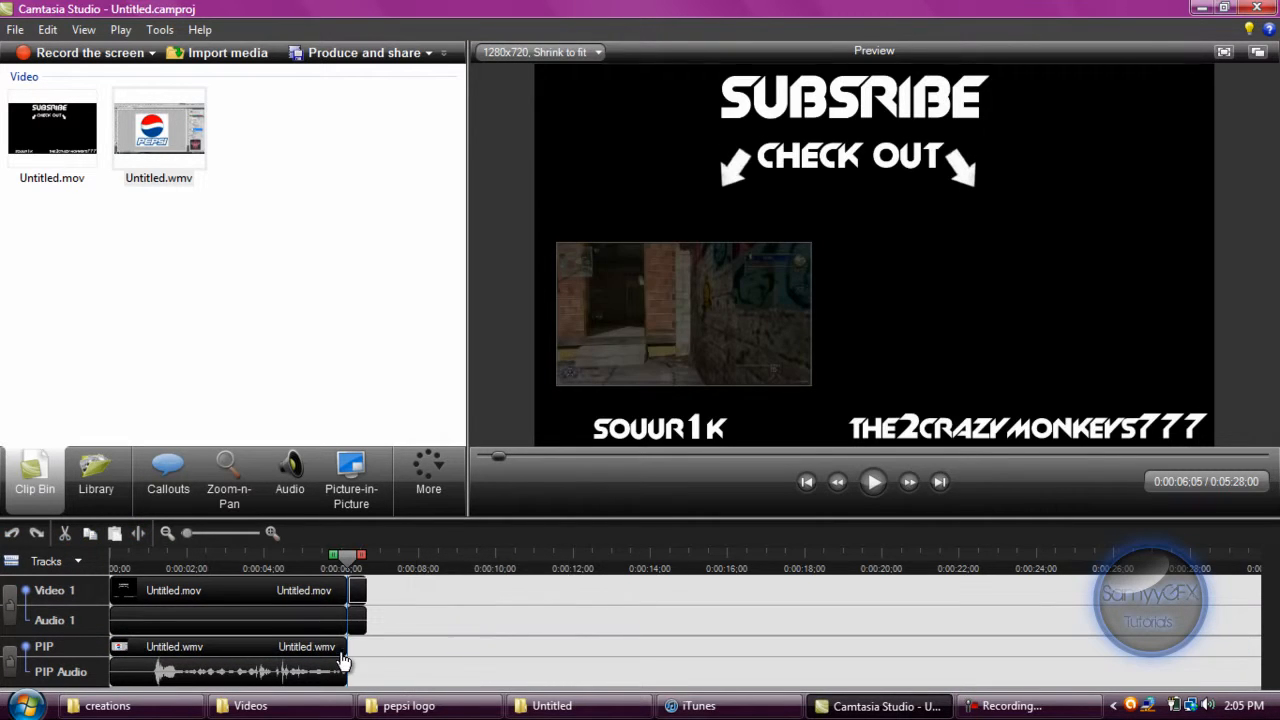
# Silence the audio of the trimmed Untitled.wmv clip on the PIP track and return to the Clip Bin.
pyautogui.click(342, 660)
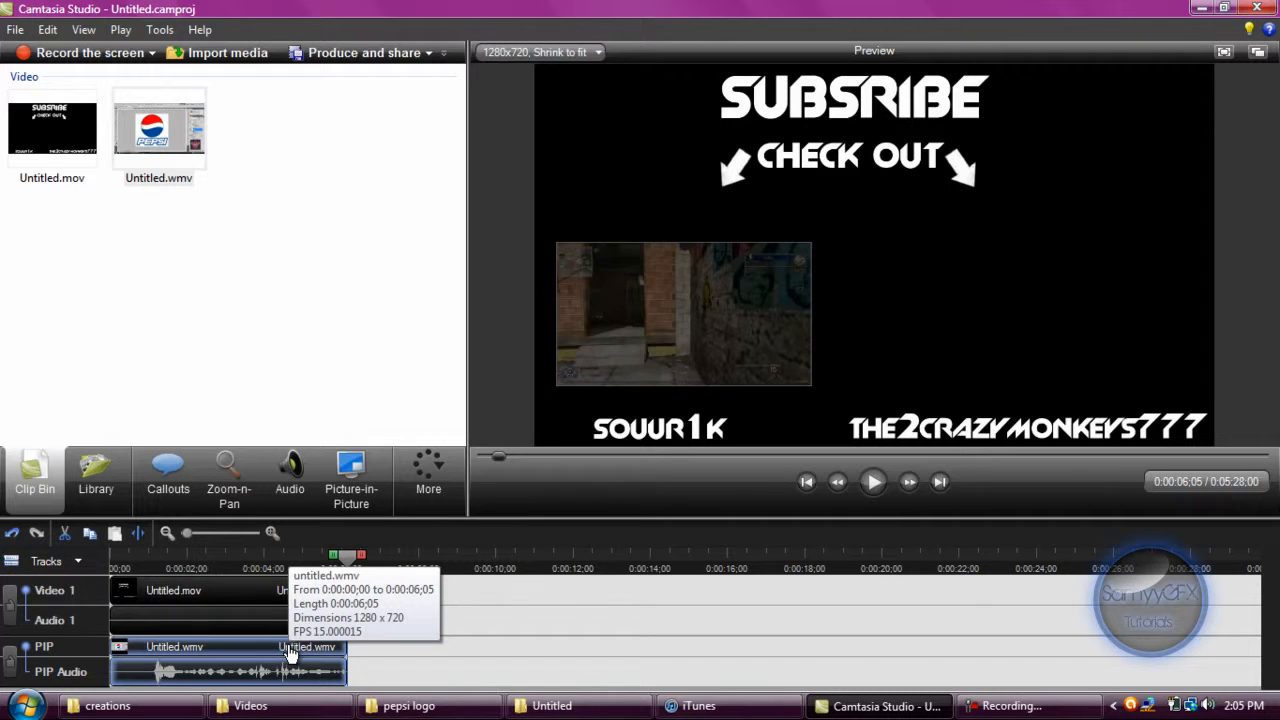
pyautogui.click(290, 480)
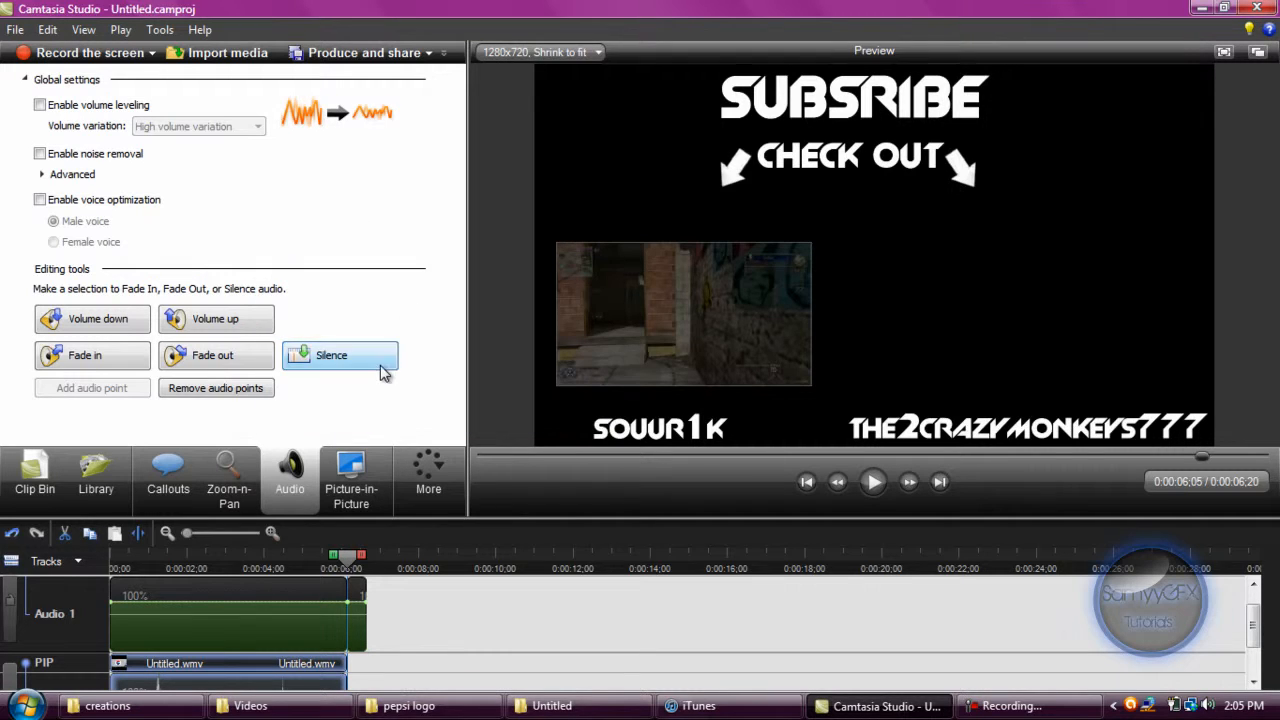
pyautogui.click(375, 352)
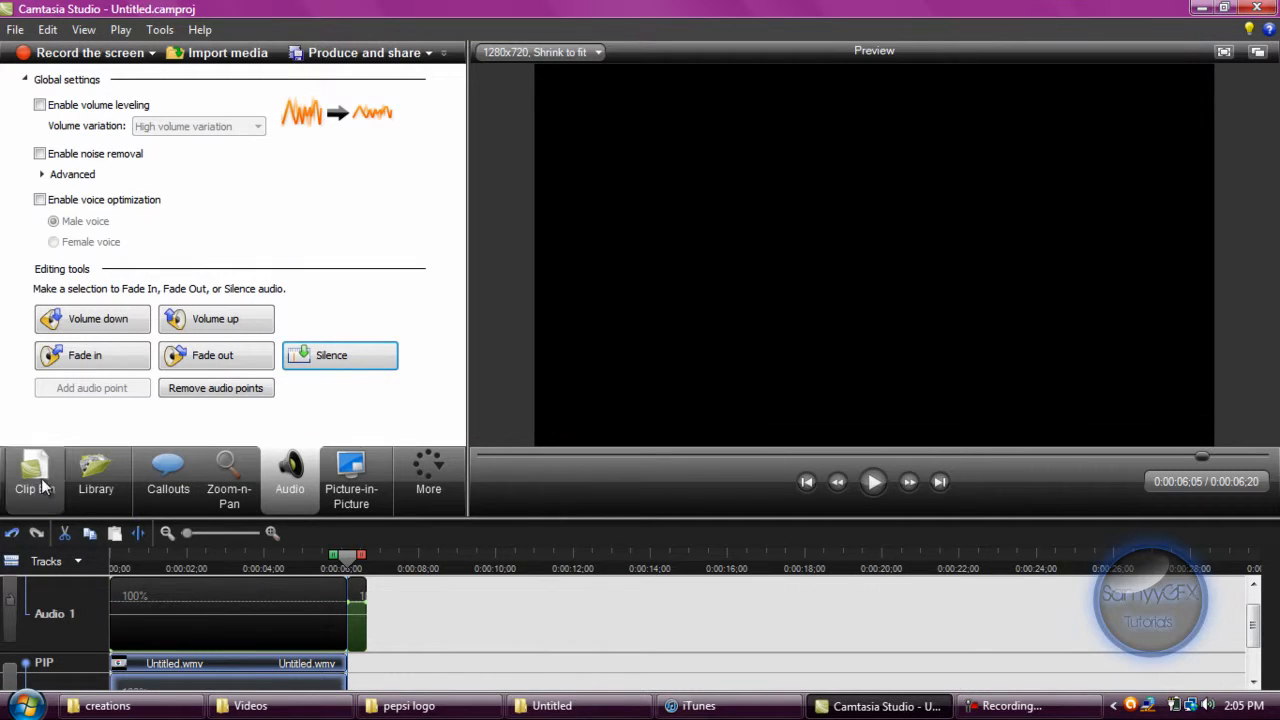
pyautogui.click(38, 480)
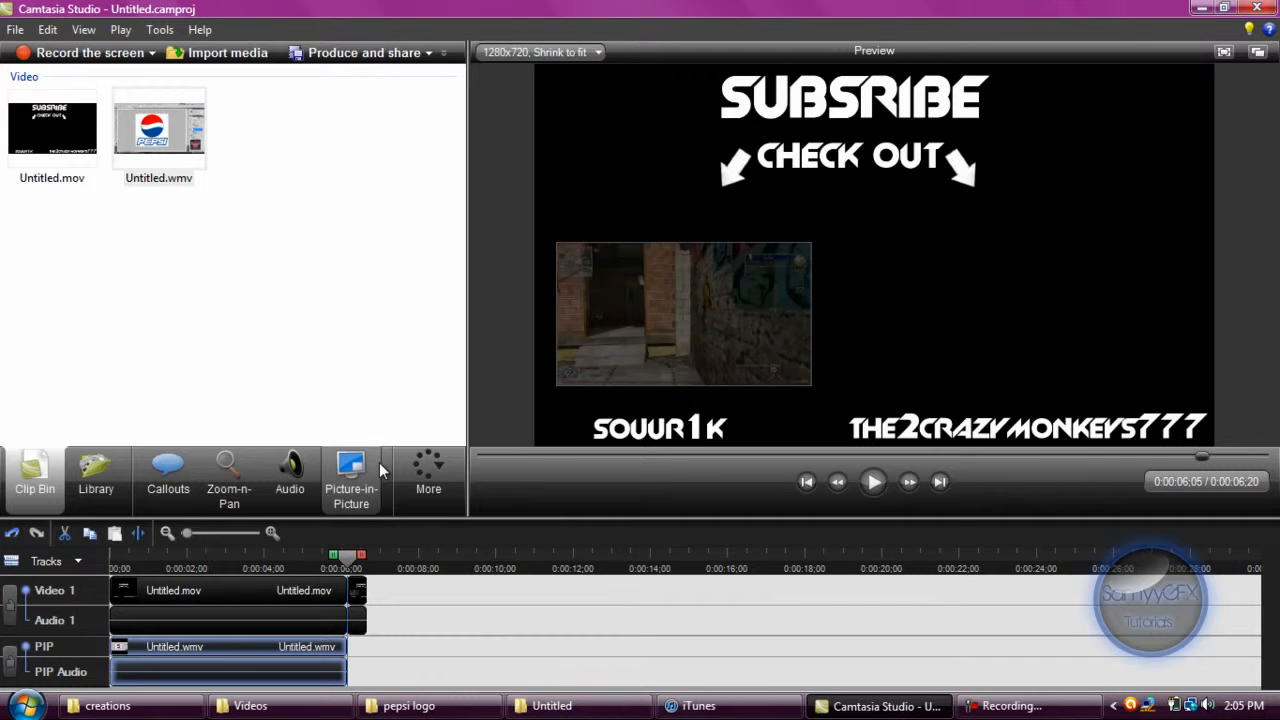
# Modify the Untitled.wmv PIP clip to include a white border and to fade the PIP video in and out.
pyautogui.click(350, 472)
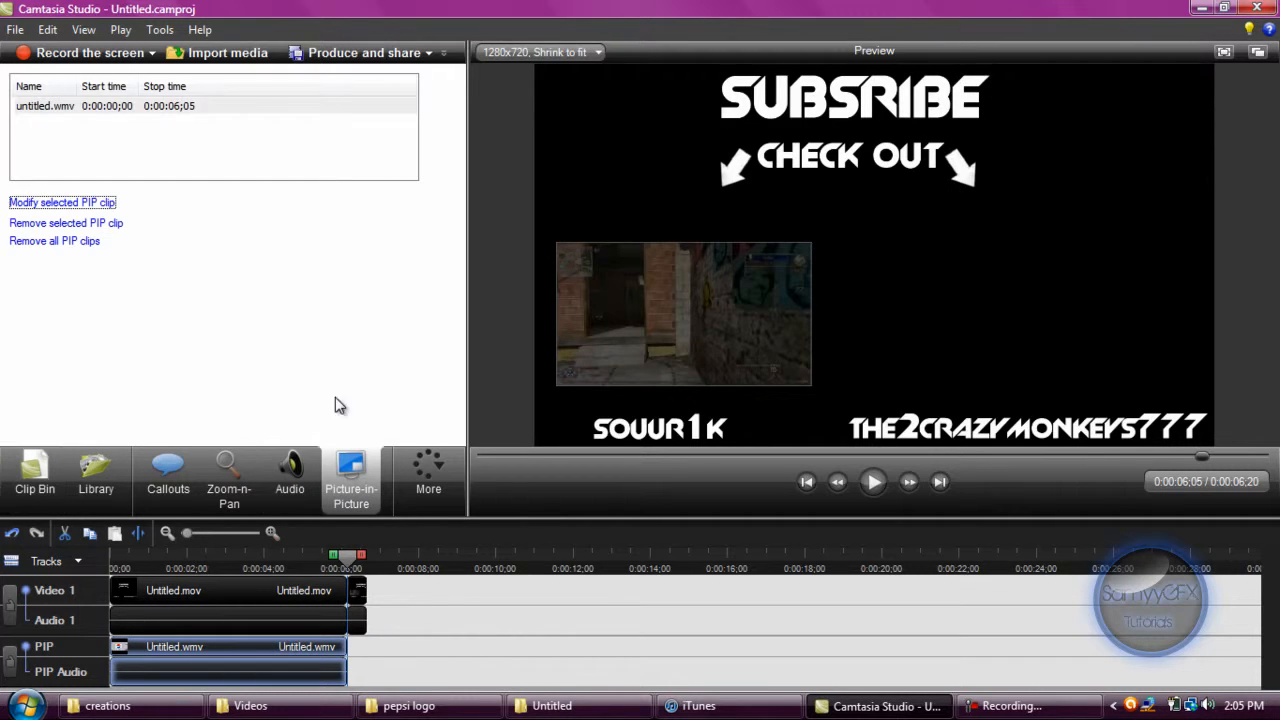
pyautogui.click(135, 107)
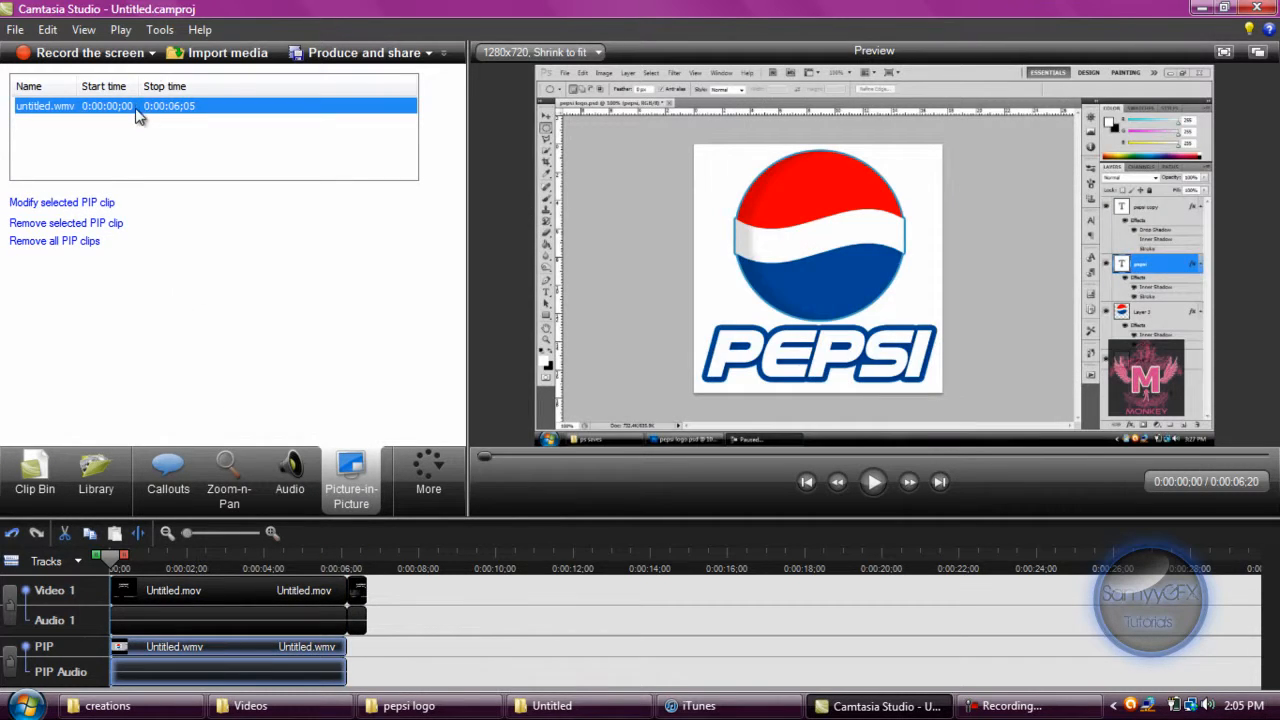
pyautogui.click(58, 202)
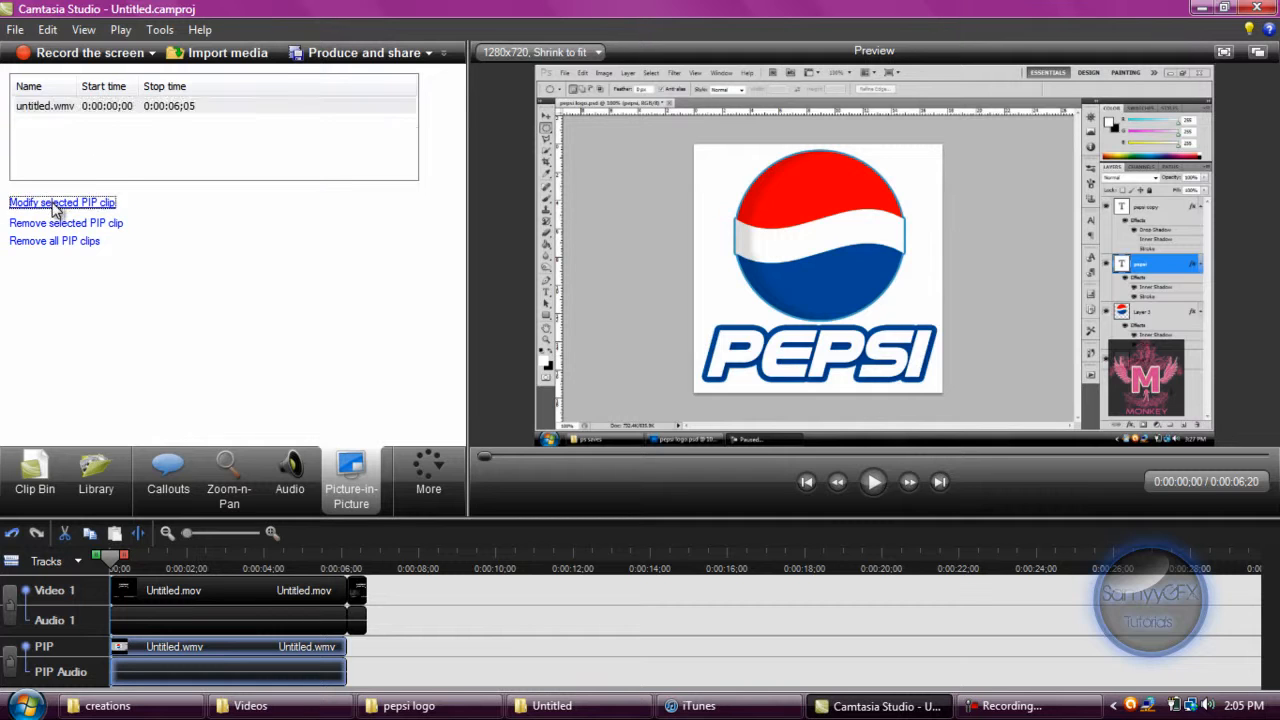
pyautogui.click(47, 162)
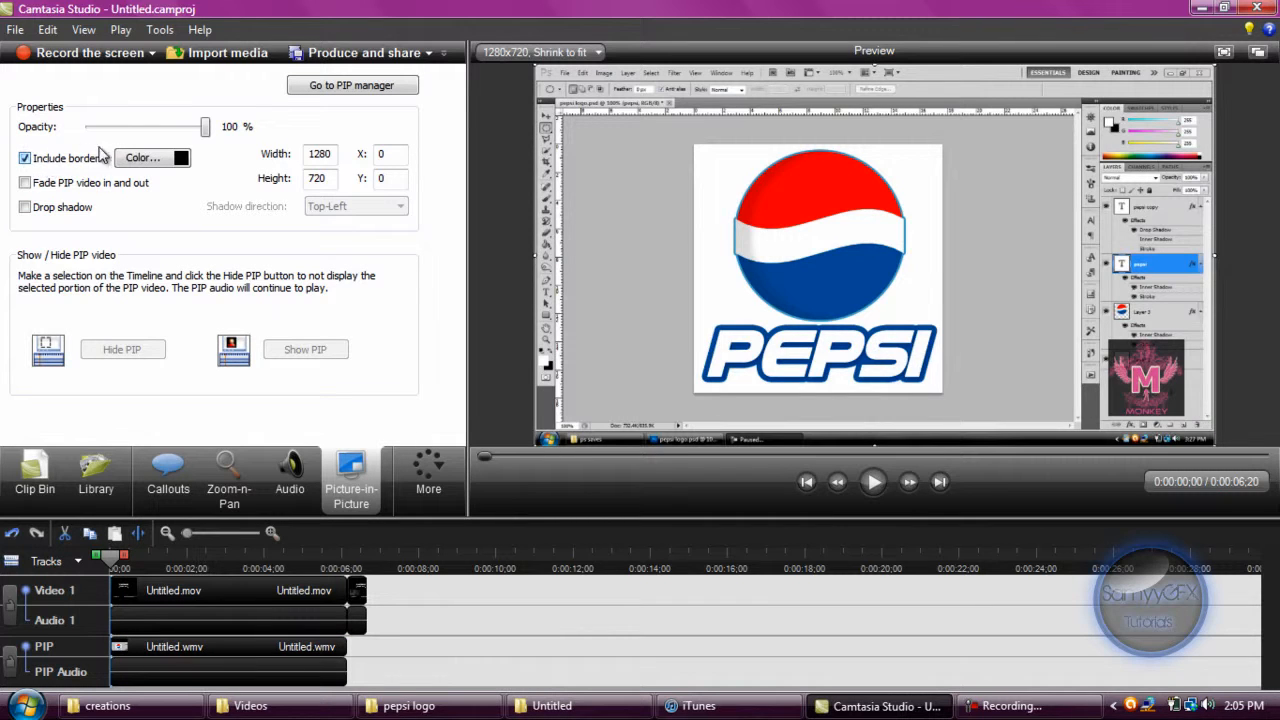
pyautogui.click(184, 158)
pyautogui.click(720, 350)
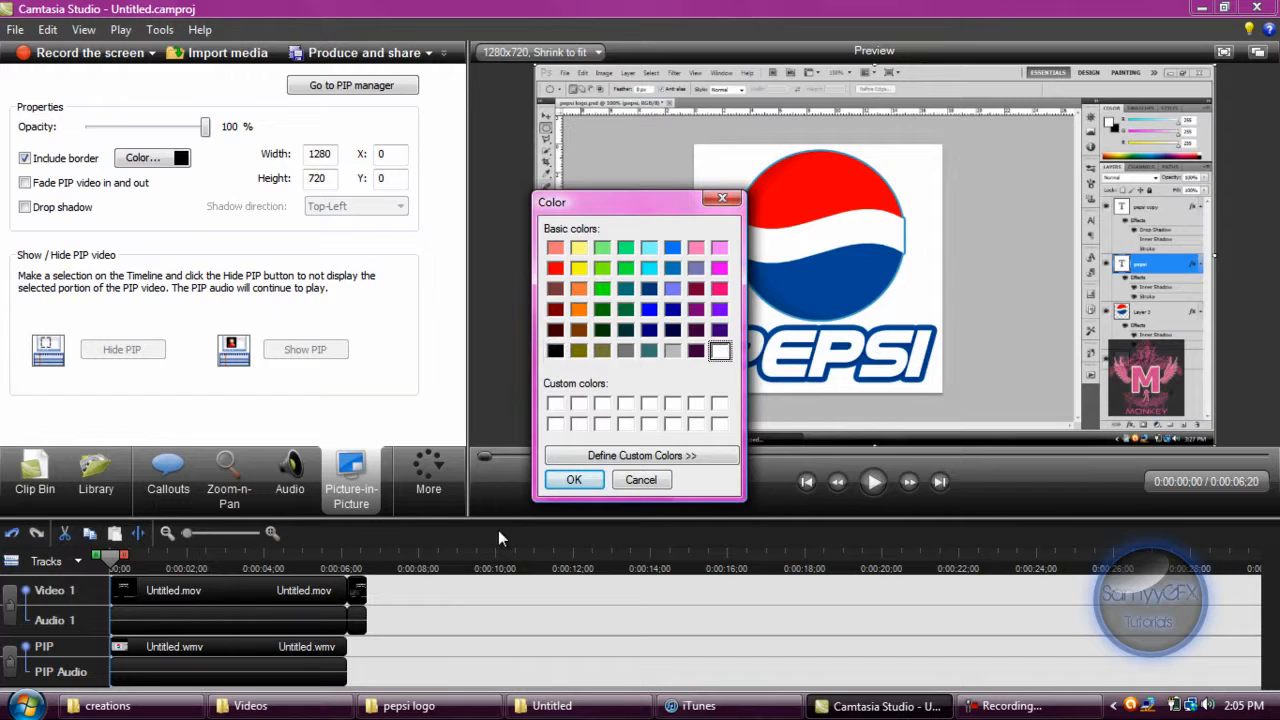
pyautogui.click(570, 481)
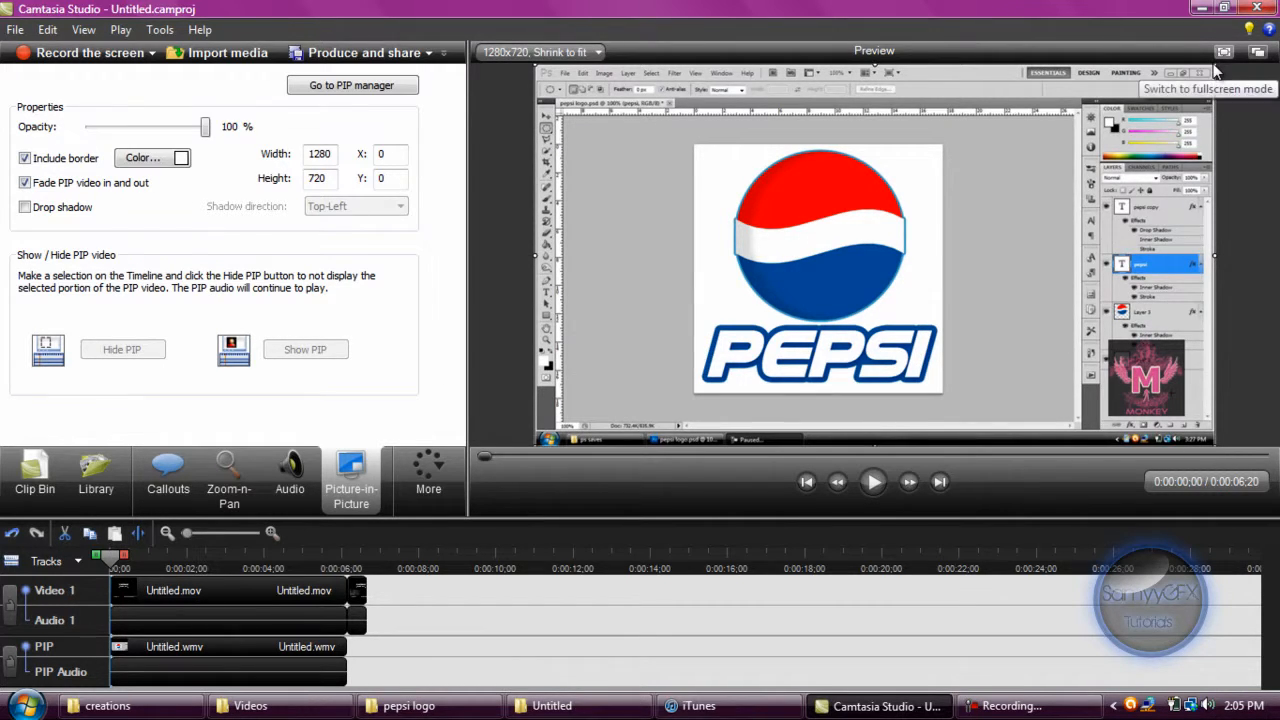
# Resize the Pepsi PIP clip to about 497 x 280 and position it at about X 679, Y 329, above the THE2CRAZYMONKEYS777 caption.
pyautogui.moveTo(1214, 68); pyautogui.dragTo(966, 313)
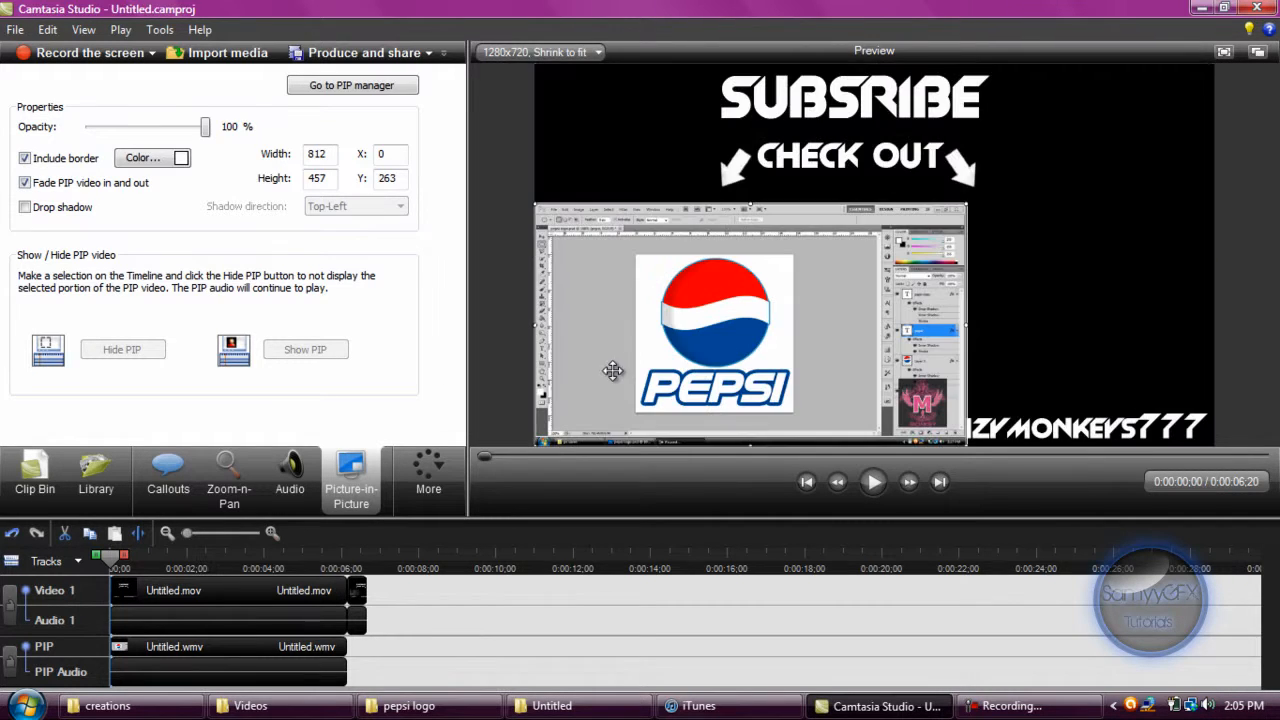
pyautogui.moveTo(676, 339); pyautogui.dragTo(920, 307)
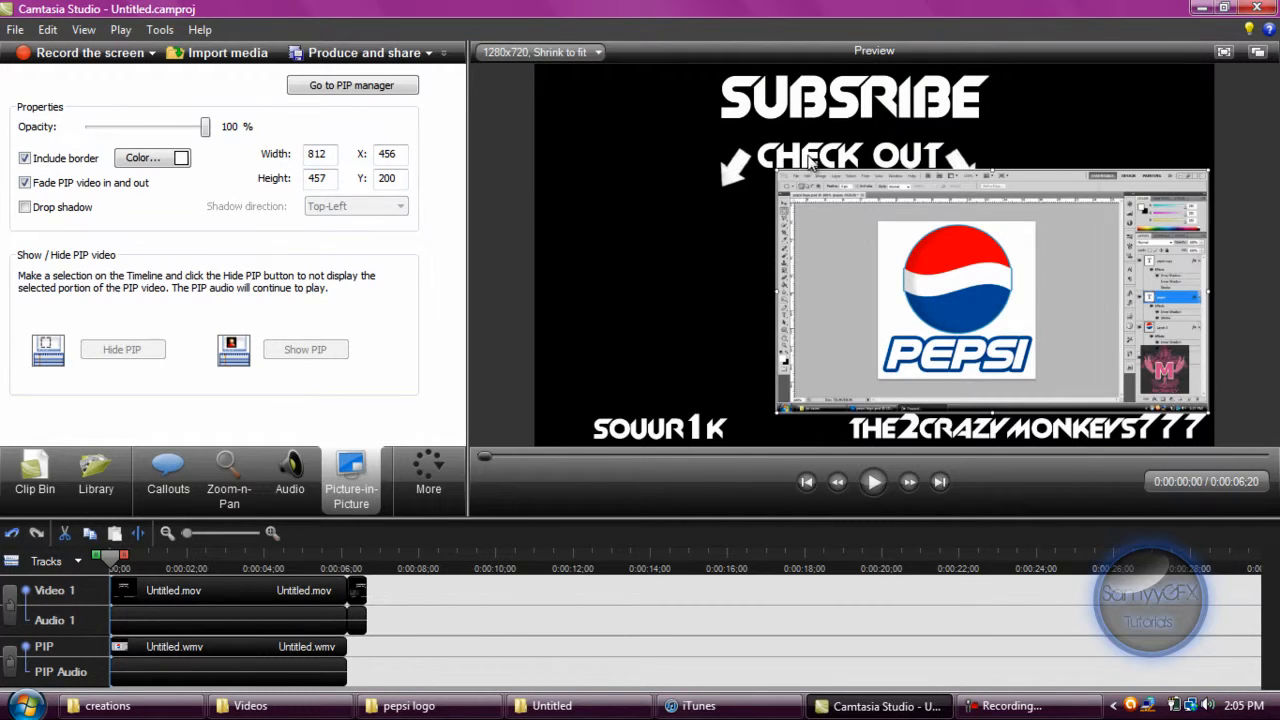
pyautogui.moveTo(779, 171); pyautogui.dragTo(872, 225)
pyautogui.click(133, 556)
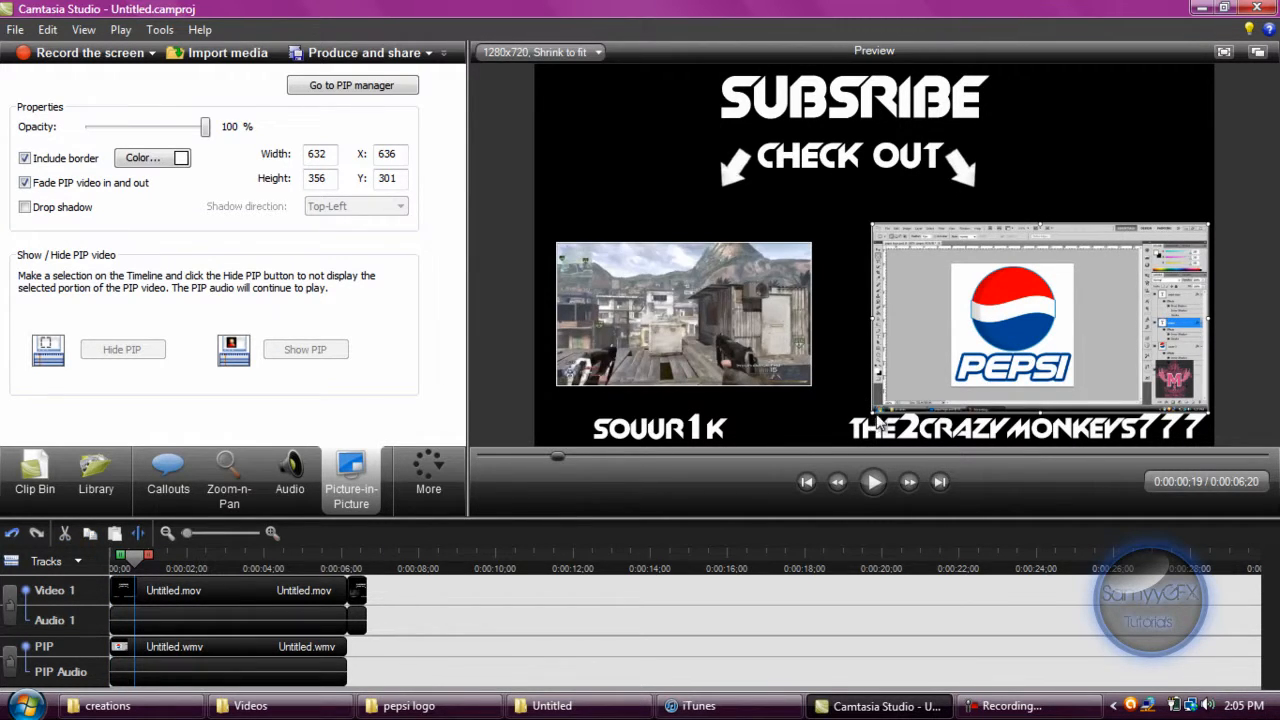
pyautogui.moveTo(875, 410); pyautogui.dragTo(943, 373)
pyautogui.moveTo(1008, 348); pyautogui.dragTo(1041, 342)
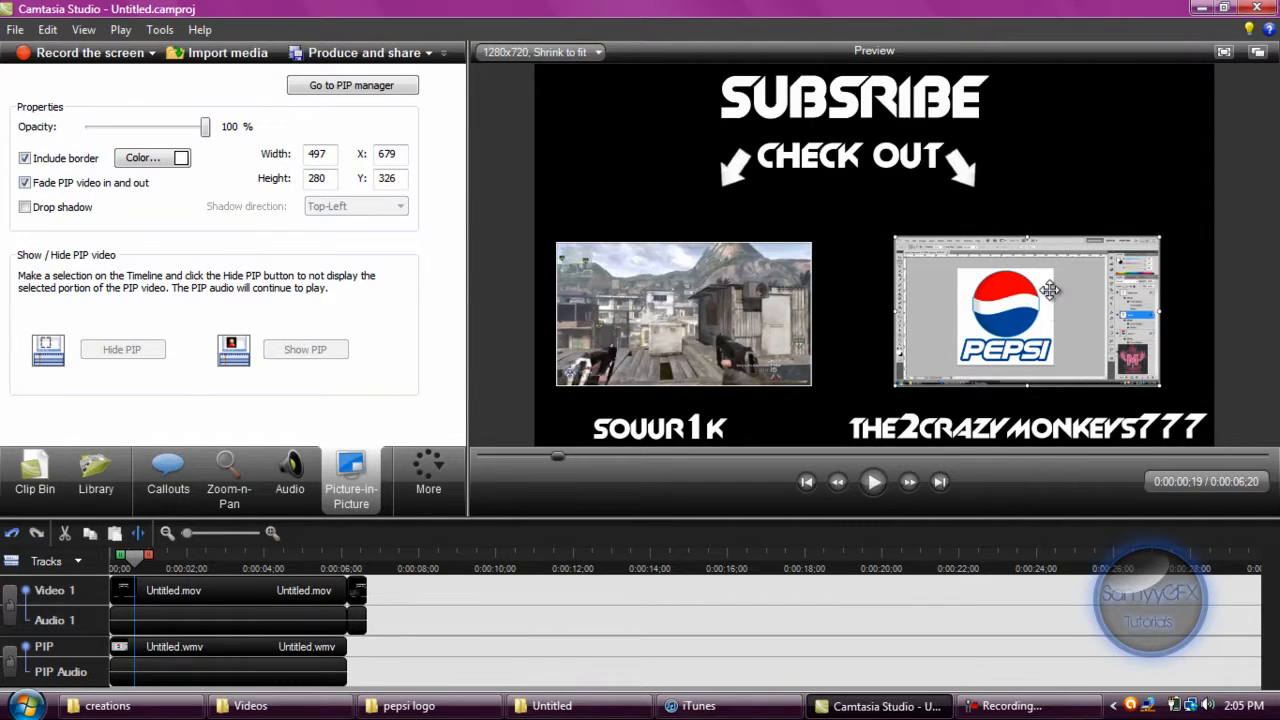
pyautogui.moveTo(1050, 289); pyautogui.dragTo(1050, 291)
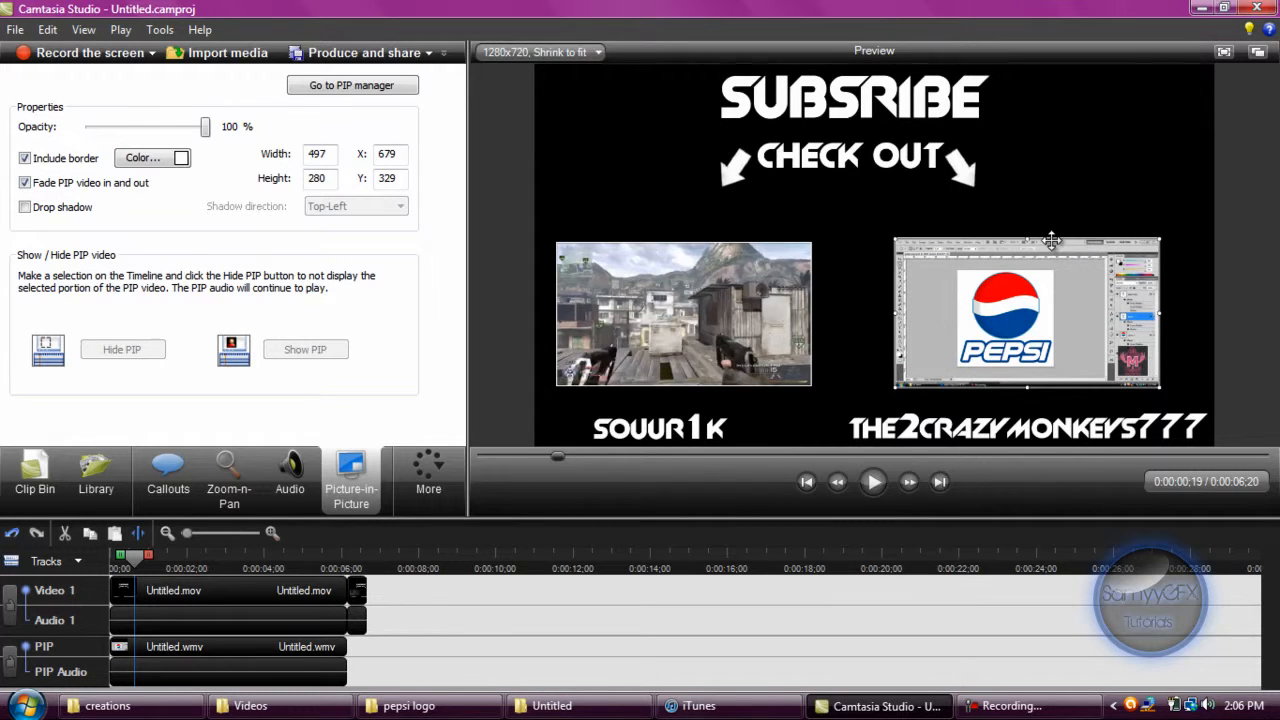
pyautogui.click(345, 88)
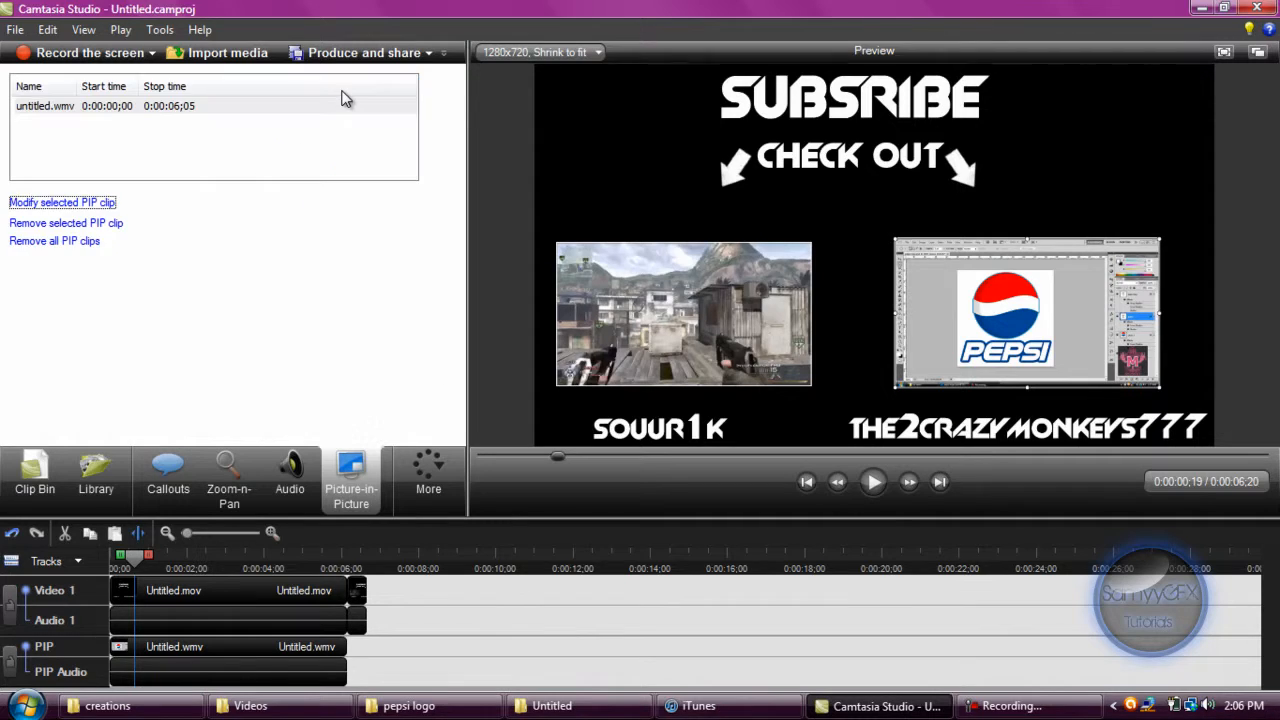
# Switch to iTunes and add the song Big Fat (Original Mix) from the MUHAHA!!! playlist to Camtasia's Clip Bin.
pyautogui.click(35, 468)
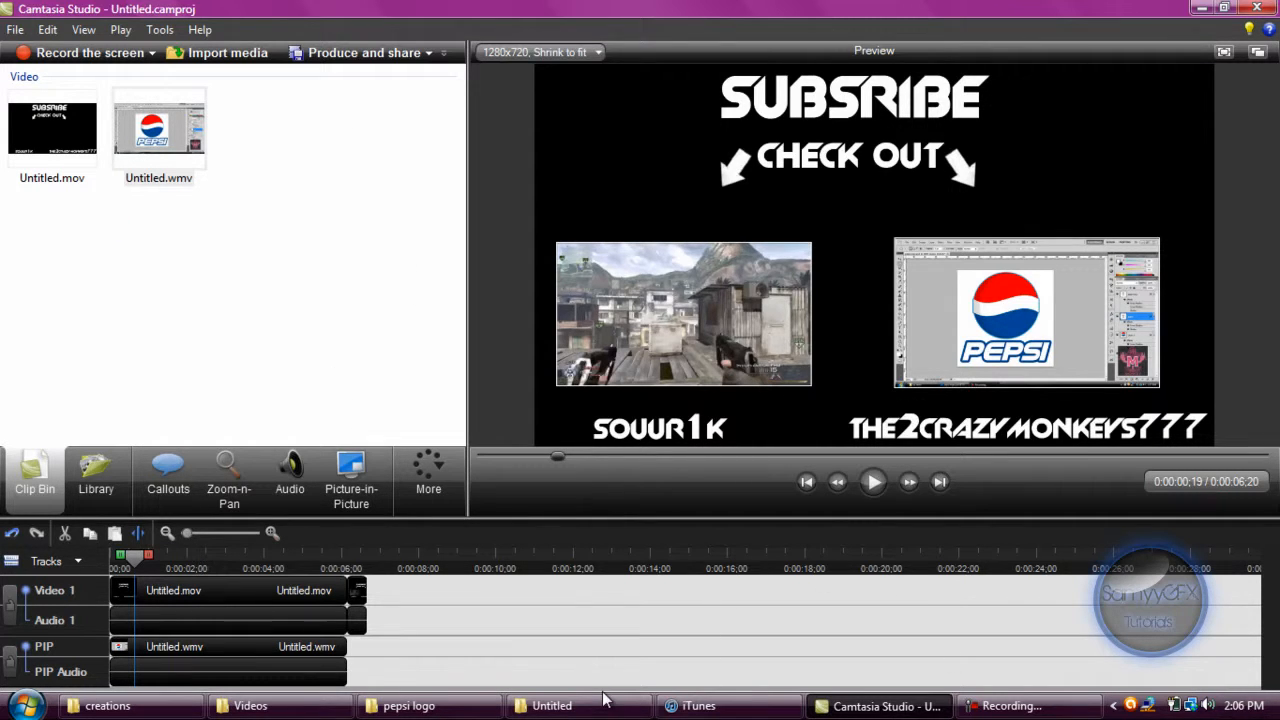
pyautogui.click(698, 706)
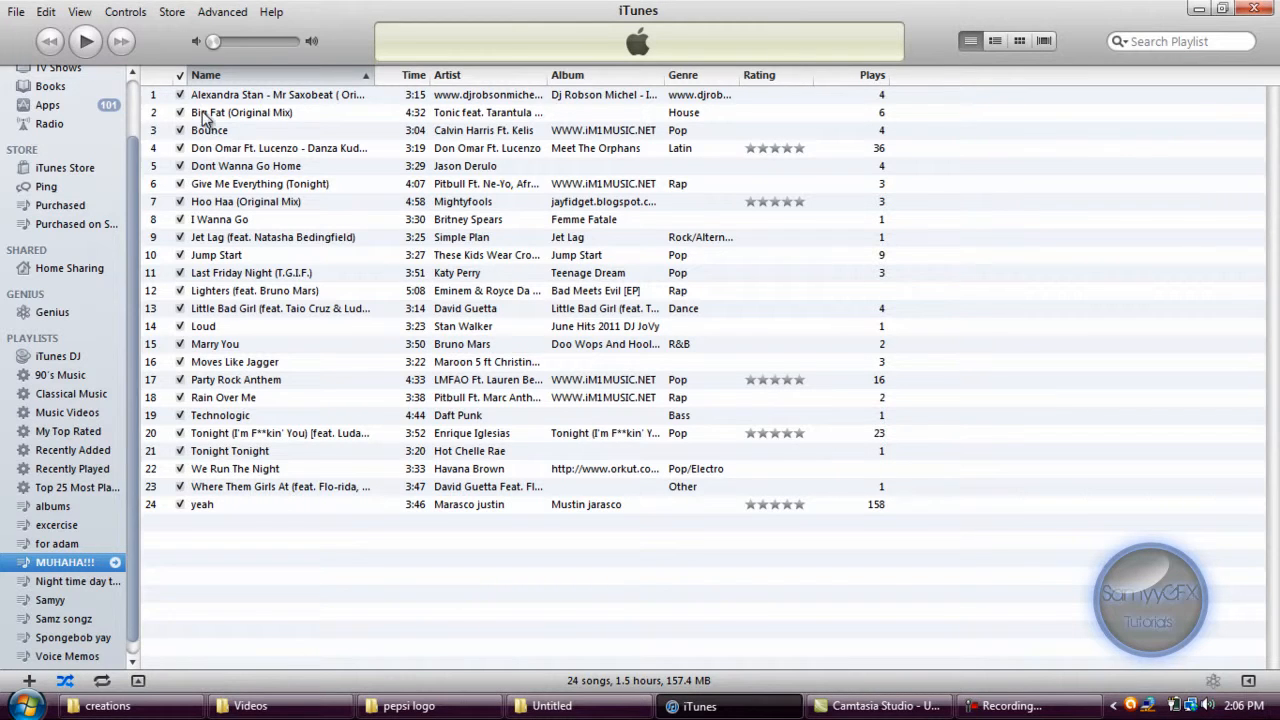
pyautogui.moveTo(203, 117); pyautogui.dragTo(321, 395)
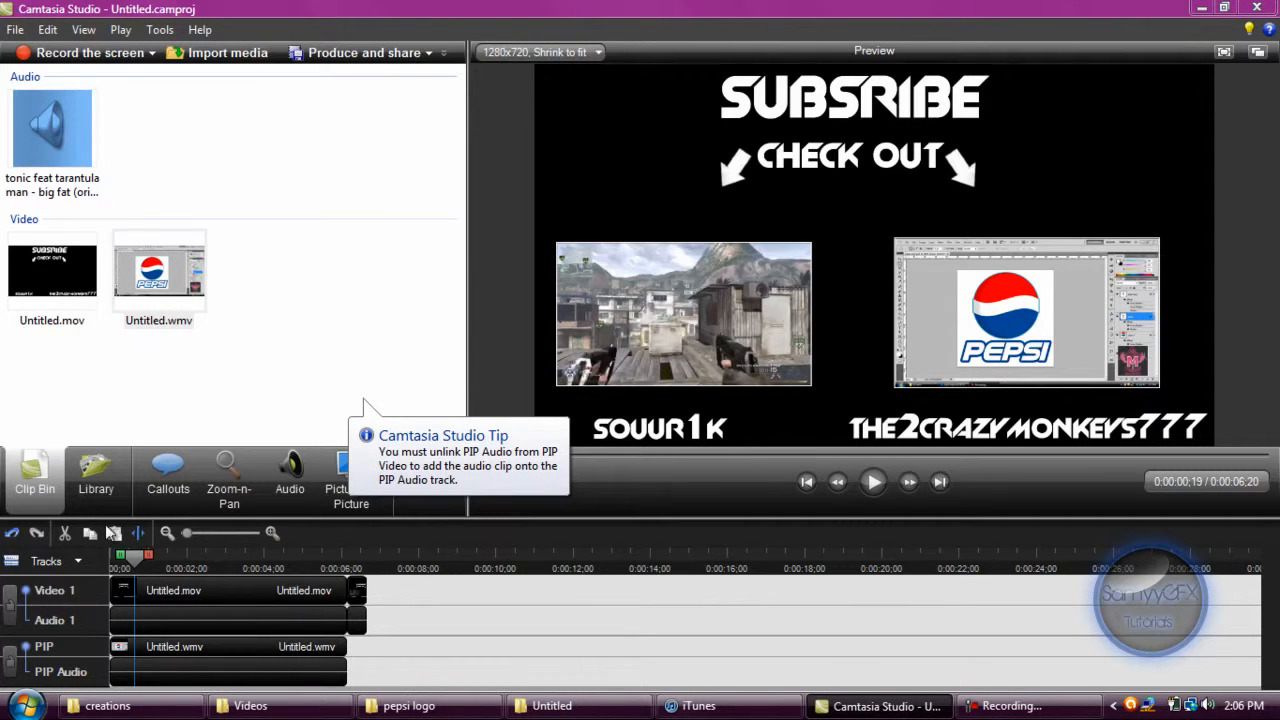
pyautogui.click(195, 622)
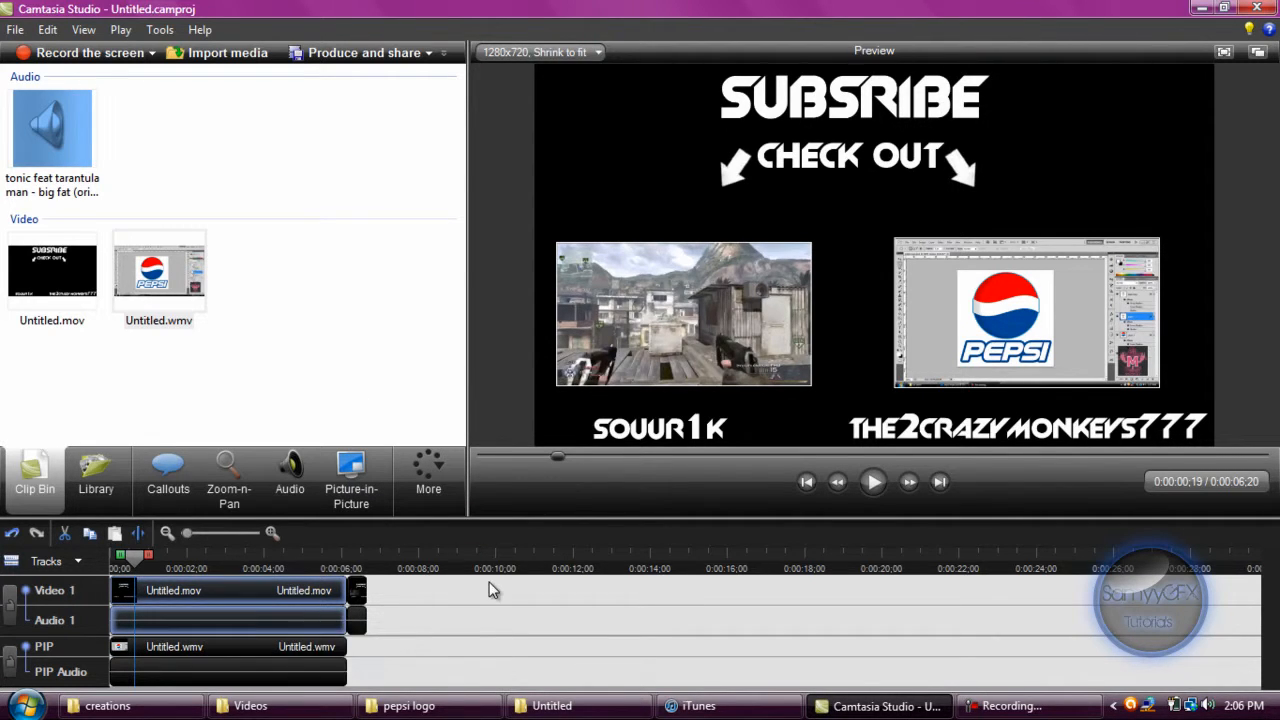
pyautogui.click(395, 620)
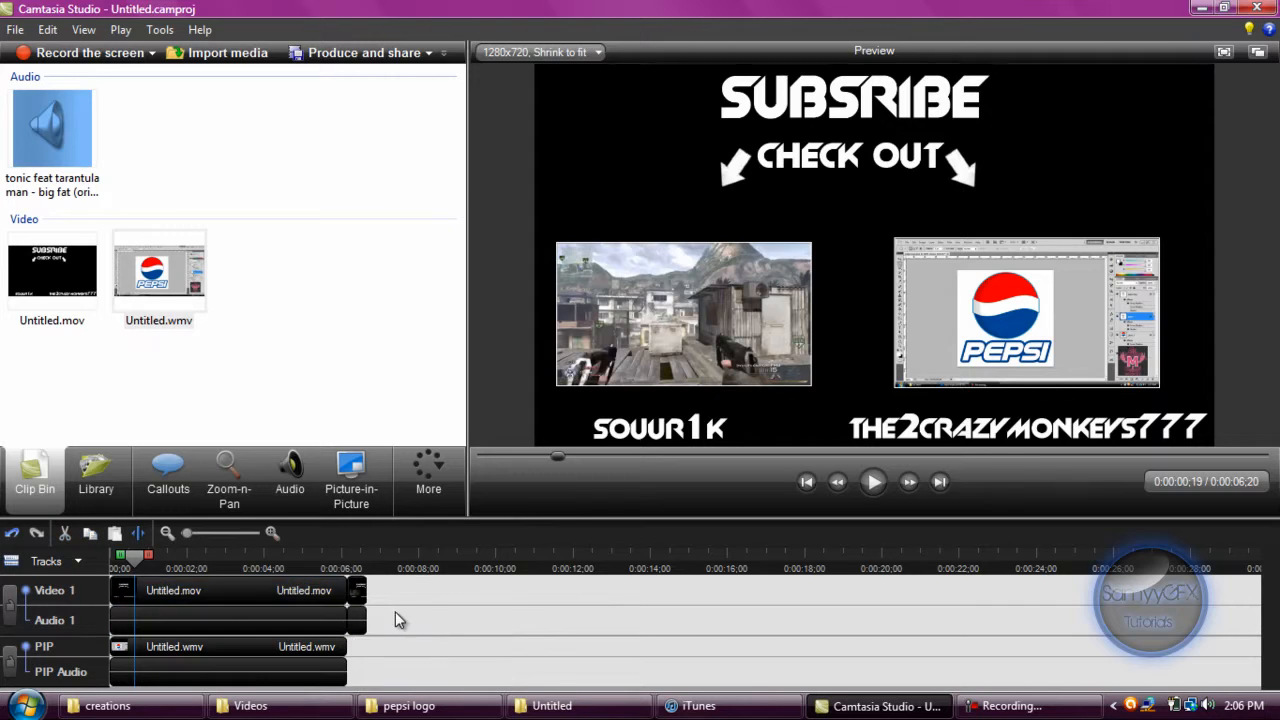
pyautogui.click(63, 562)
pyautogui.click(398, 335)
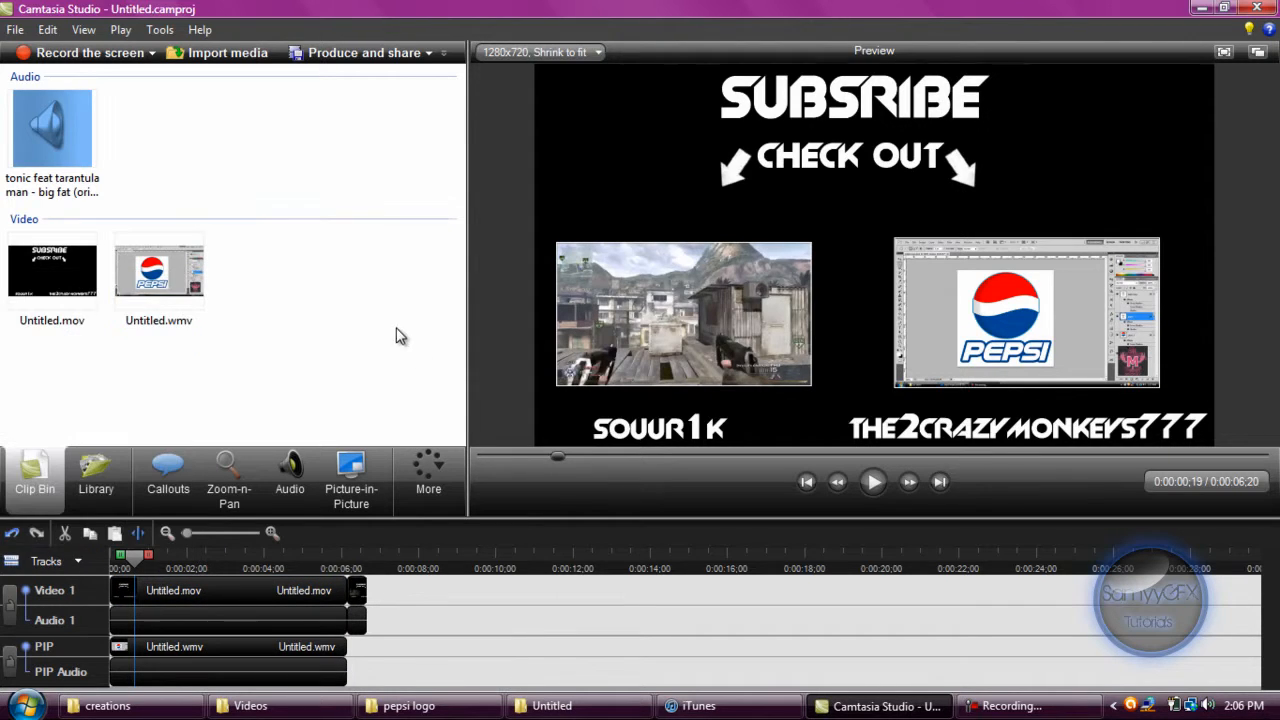
pyautogui.moveTo(22, 150); pyautogui.dragTo(60, 680)
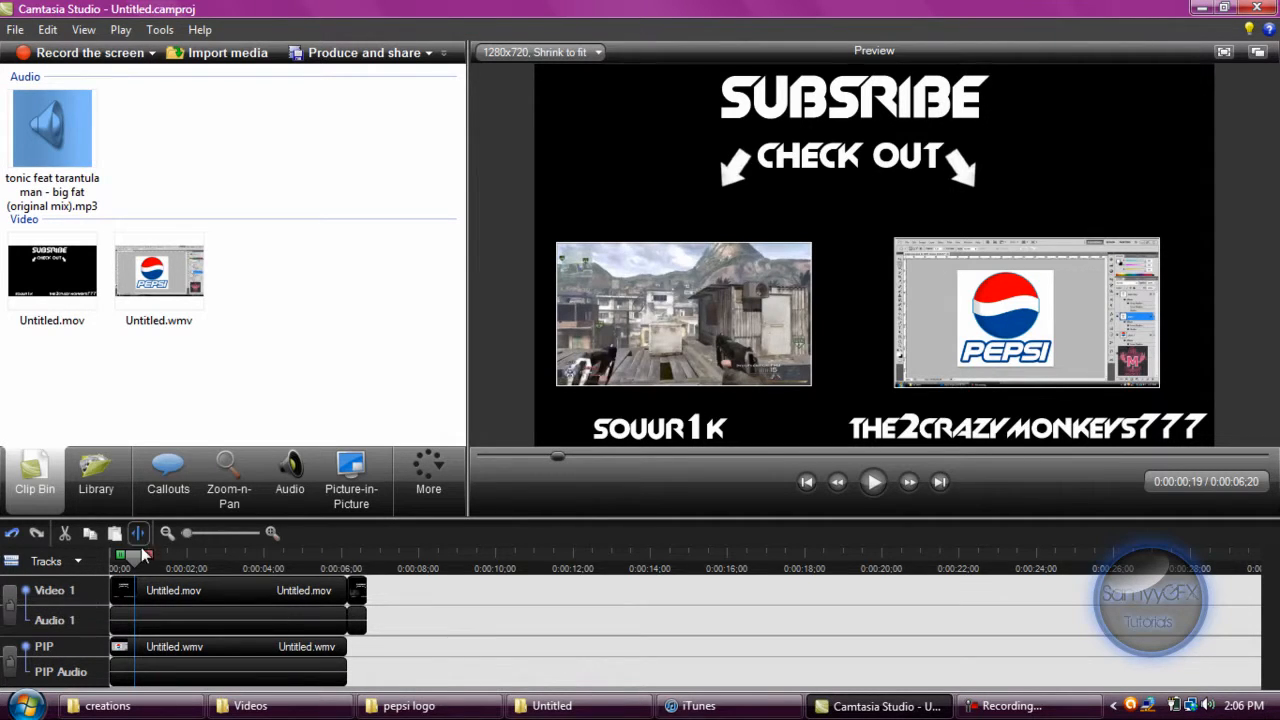
# Show the Audio 2 track and place the Big Fat (Original Mix) song at its start.
pyautogui.click(52, 562)
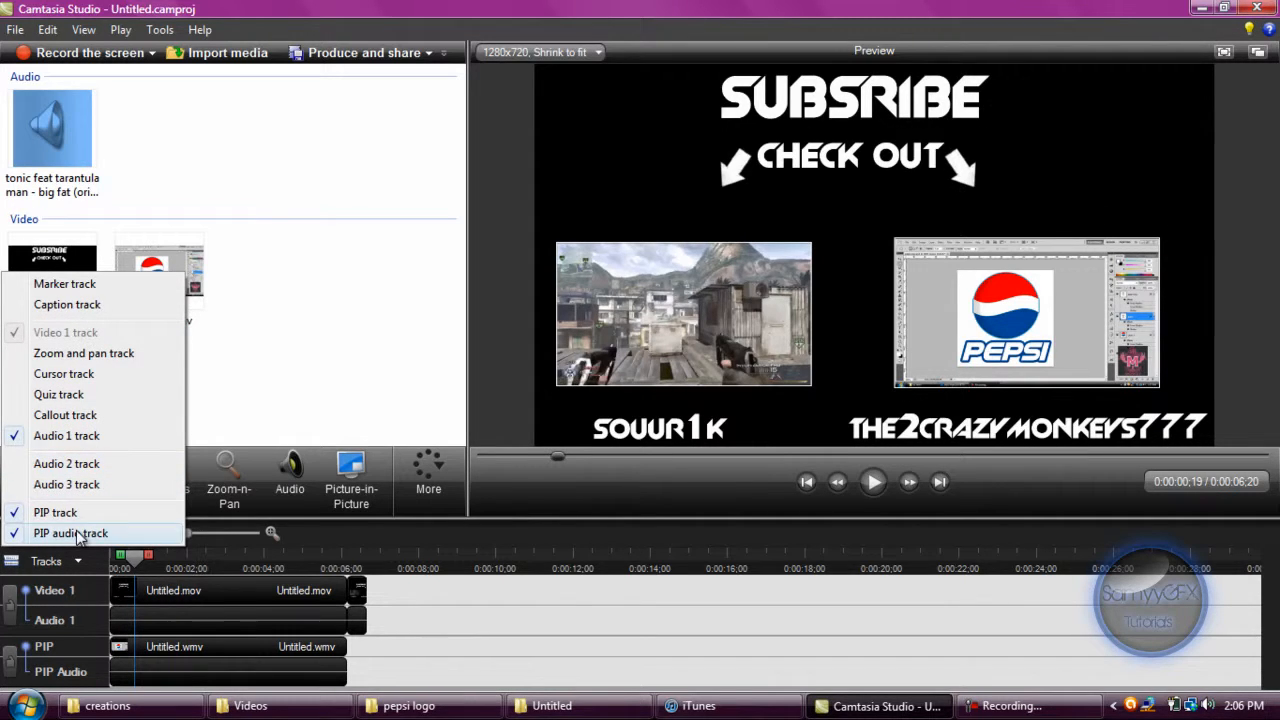
pyautogui.click(57, 464)
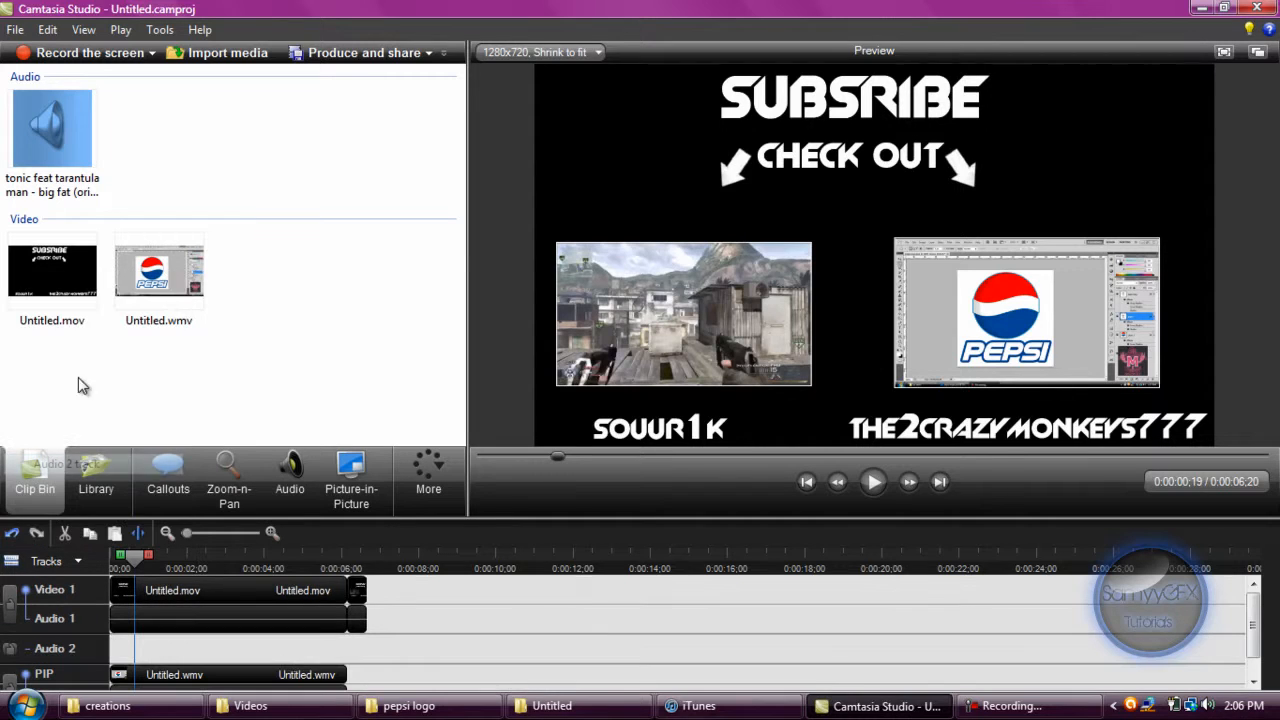
pyautogui.click(60, 122)
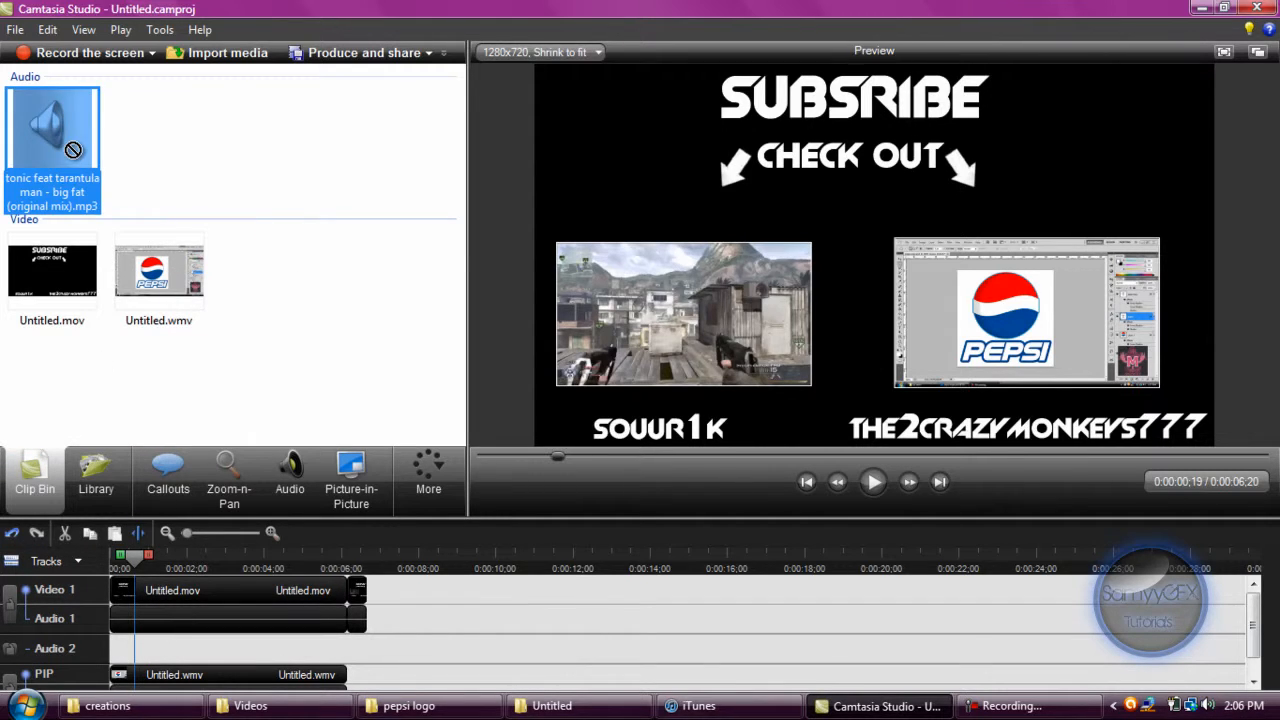
pyautogui.moveTo(73, 150); pyautogui.dragTo(132, 600)
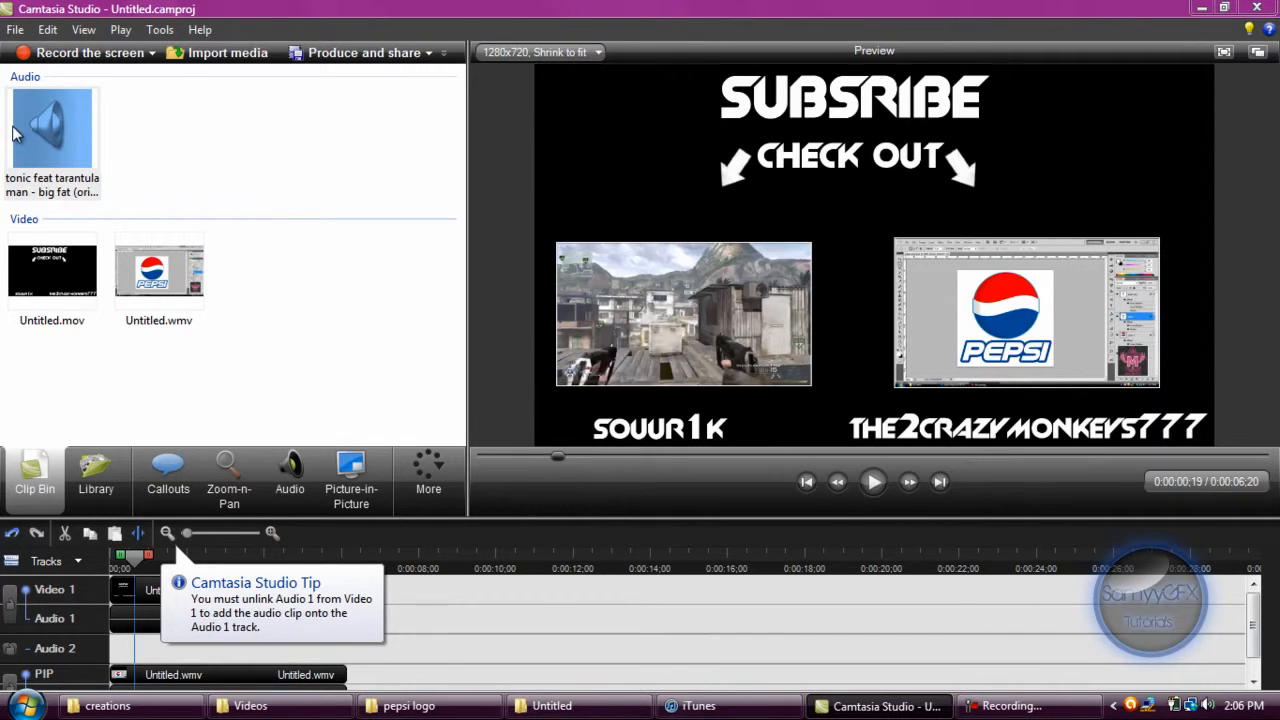
pyautogui.moveTo(14, 134); pyautogui.dragTo(175, 662)
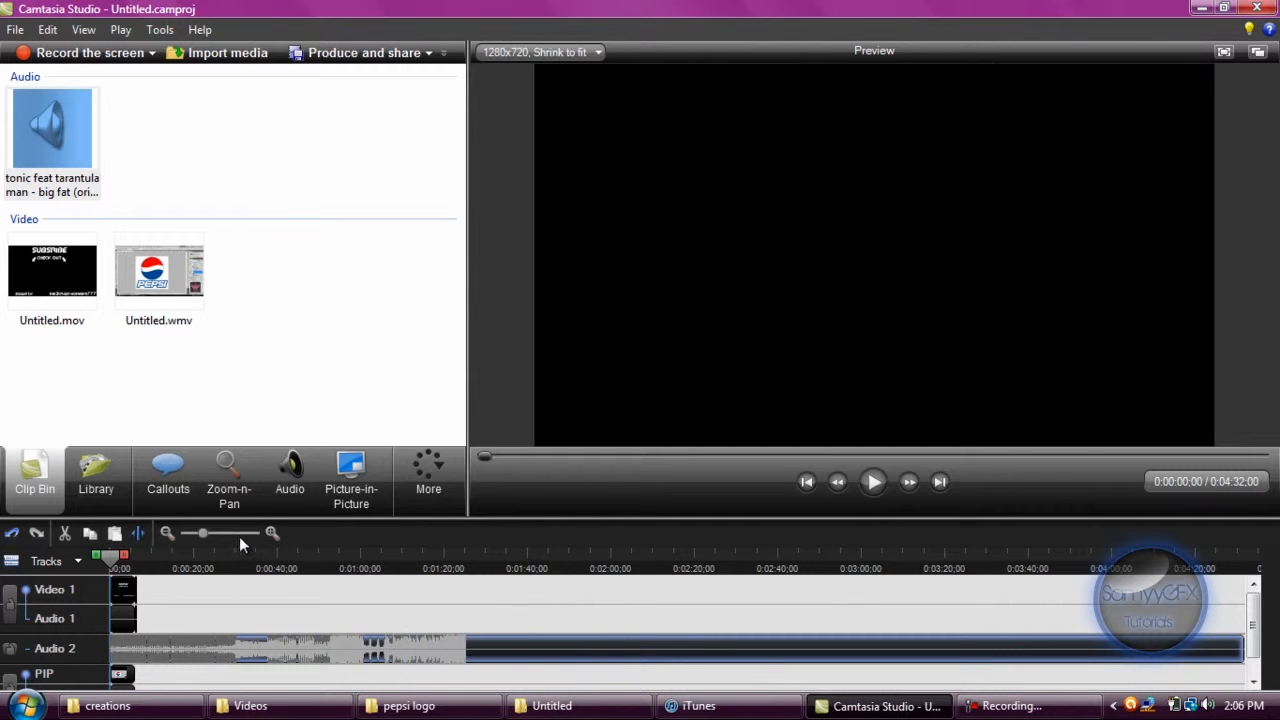
# Play the Big Fat song from about 0:01:10 and split it at about 0:01:25 and at 0:01:33;27.
pyautogui.click(236, 559)
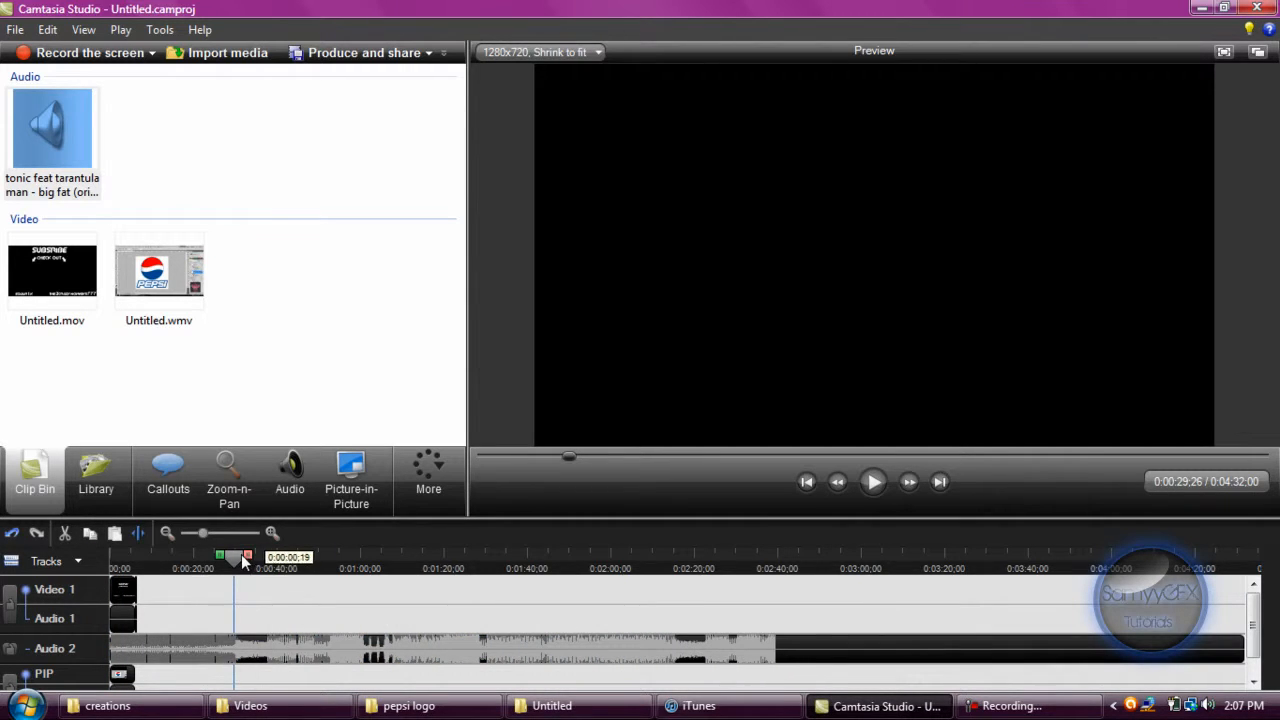
pyautogui.moveTo(243, 560); pyautogui.dragTo(335, 556)
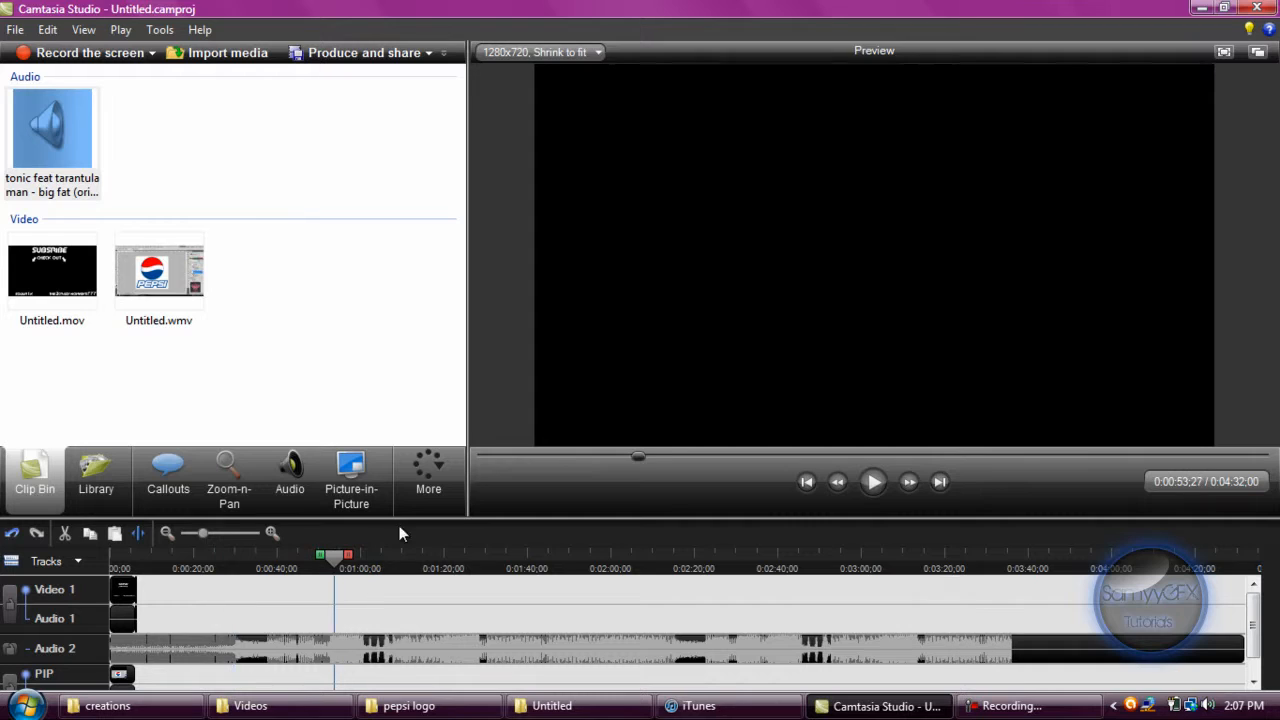
pyautogui.click(874, 483)
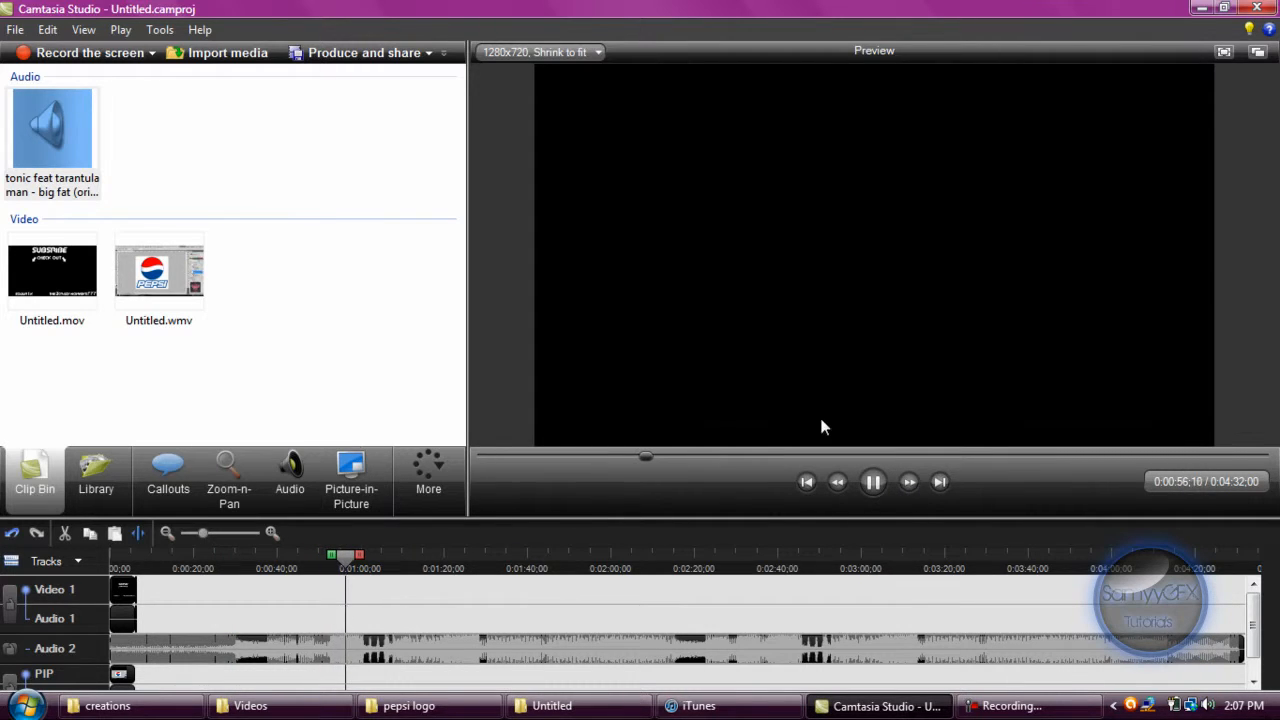
pyautogui.click(874, 483)
pyautogui.moveTo(692, 560); pyautogui.dragTo(405, 560)
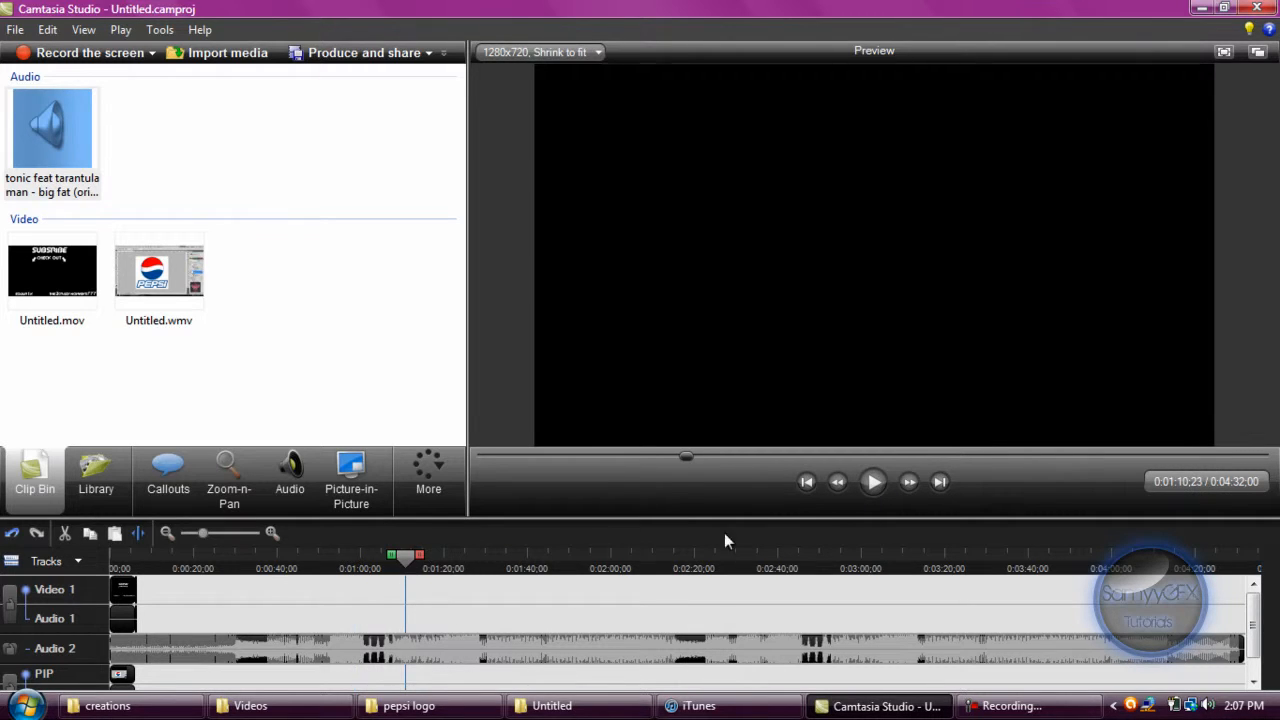
pyautogui.press('space')
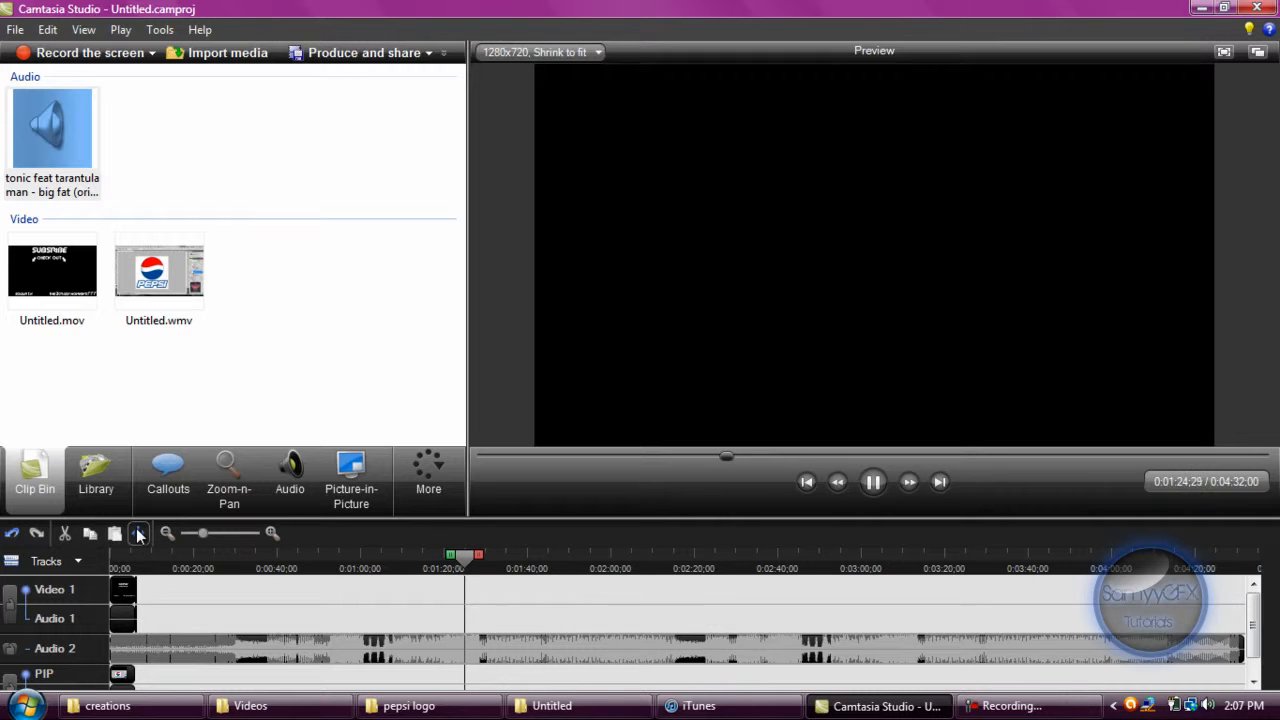
pyautogui.press('space')
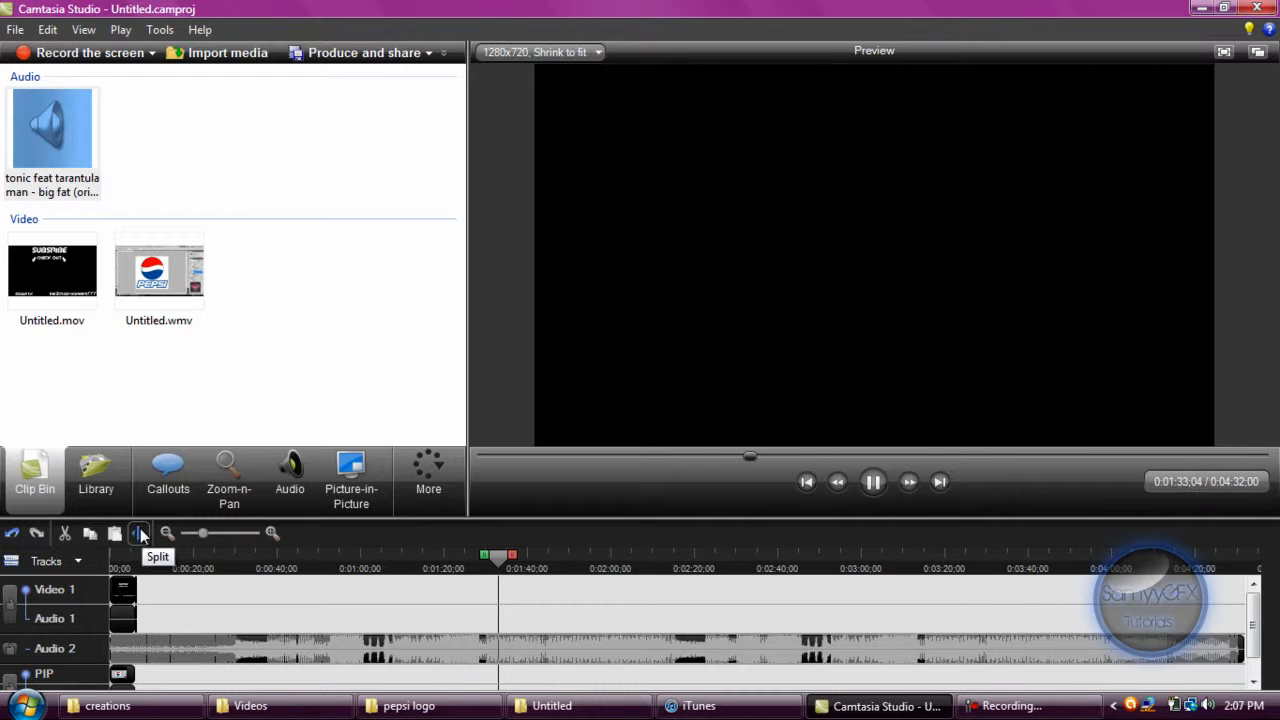
pyautogui.click(141, 535)
# Delete the song parts before and after the section between the two splits and move that section to the start of Audio 2.
pyautogui.click(192, 640)
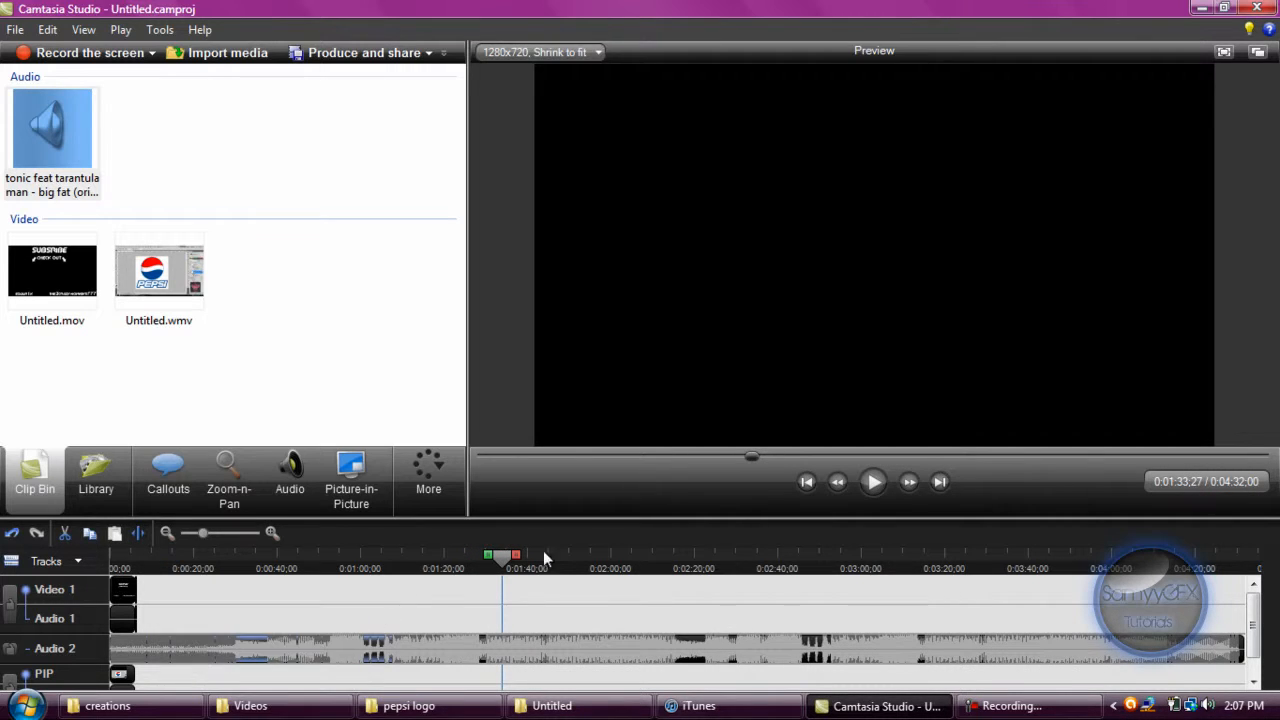
pyautogui.press('Delete')
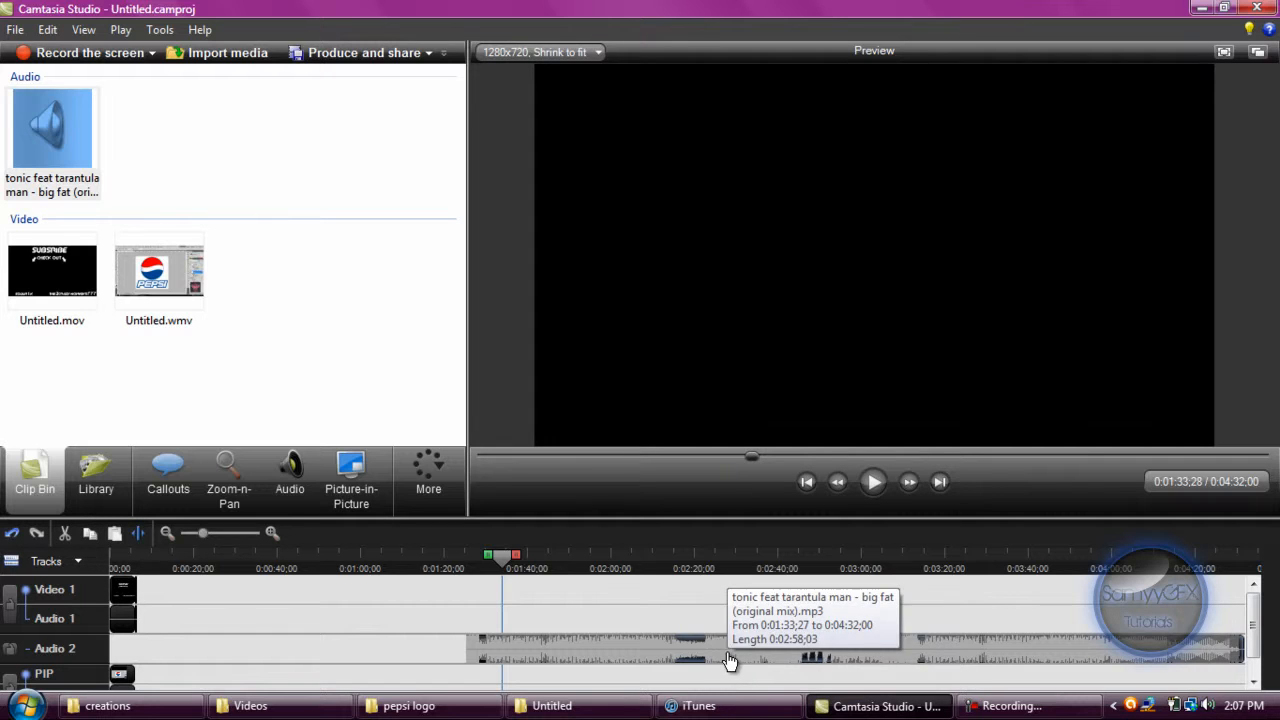
pyautogui.click(805, 648)
pyautogui.press('Delete')
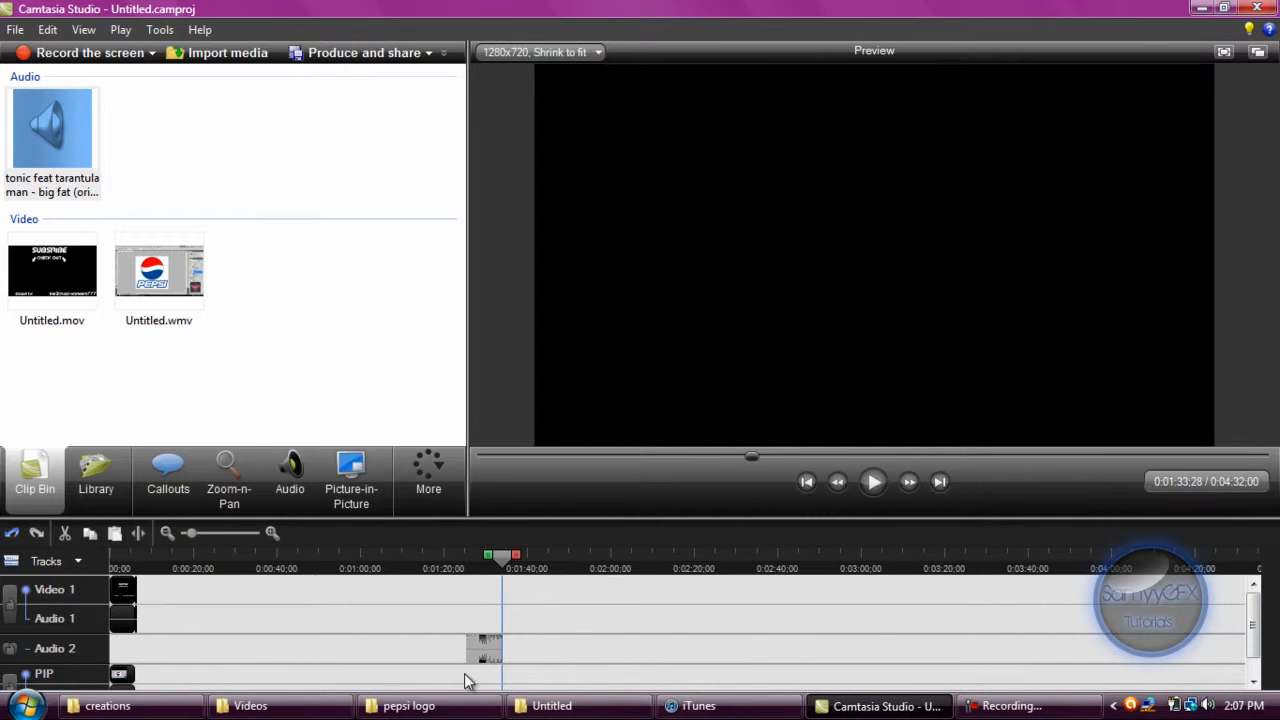
pyautogui.moveTo(478, 655); pyautogui.dragTo(214, 651)
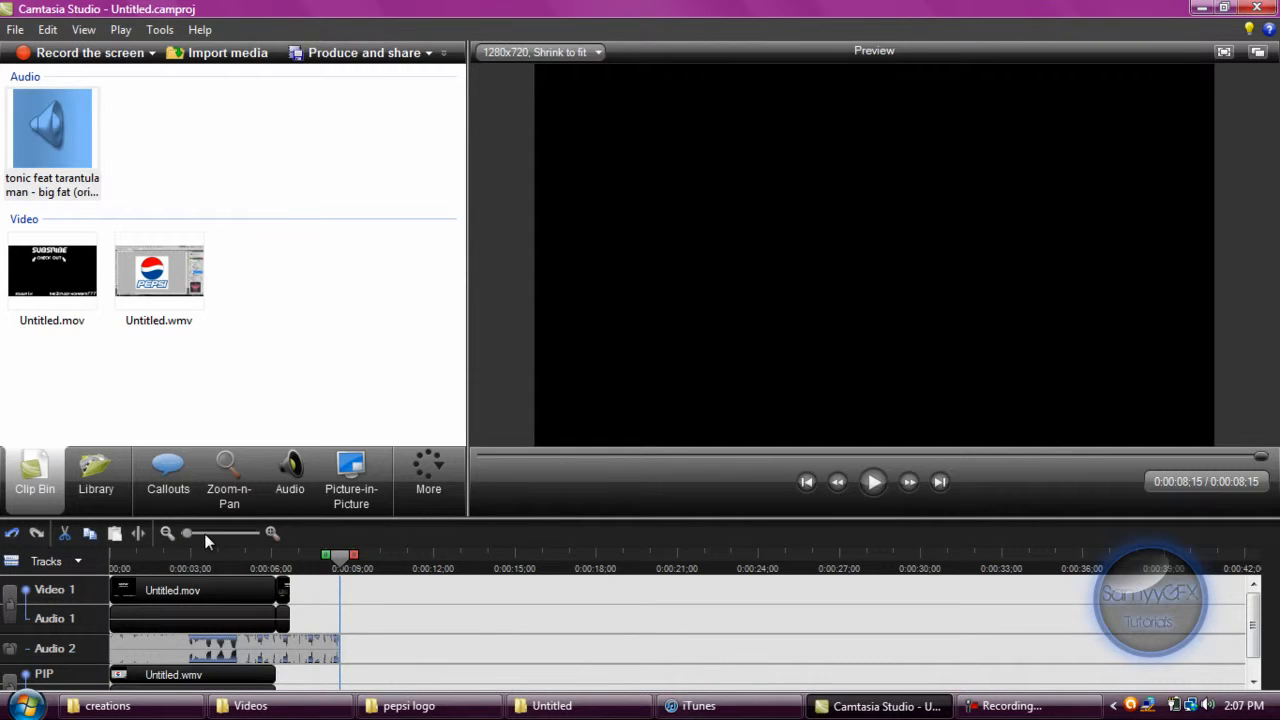
# Split the song section at 0:00:06;20, where the Video 1 clip ends, and delete the excess after it.
pyautogui.moveTo(189, 533); pyautogui.dragTo(213, 533)
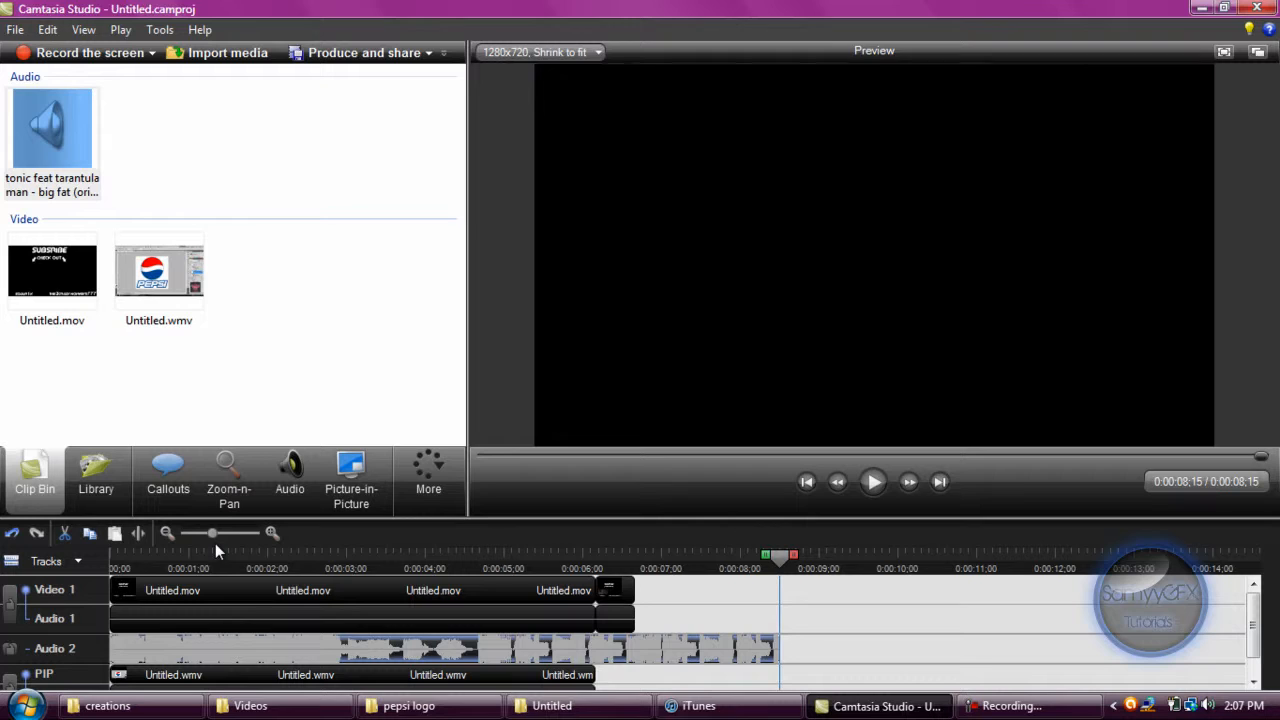
pyautogui.click(636, 555)
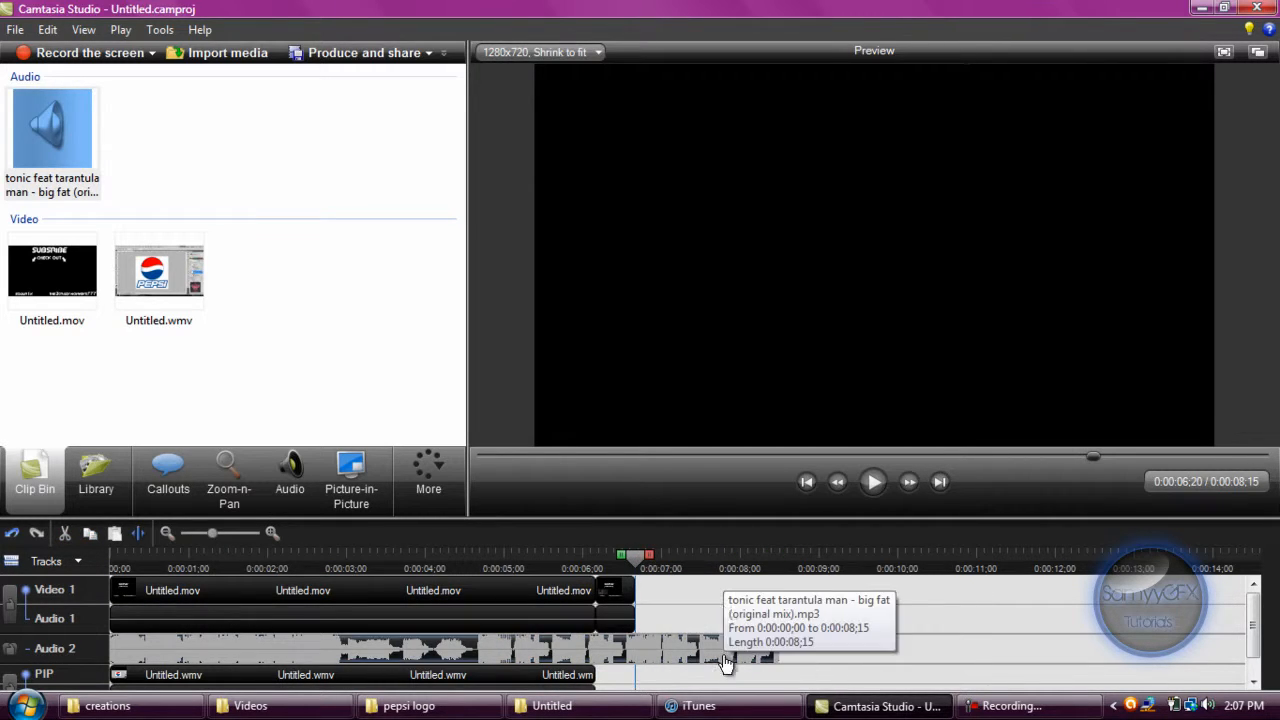
pyautogui.click(138, 535)
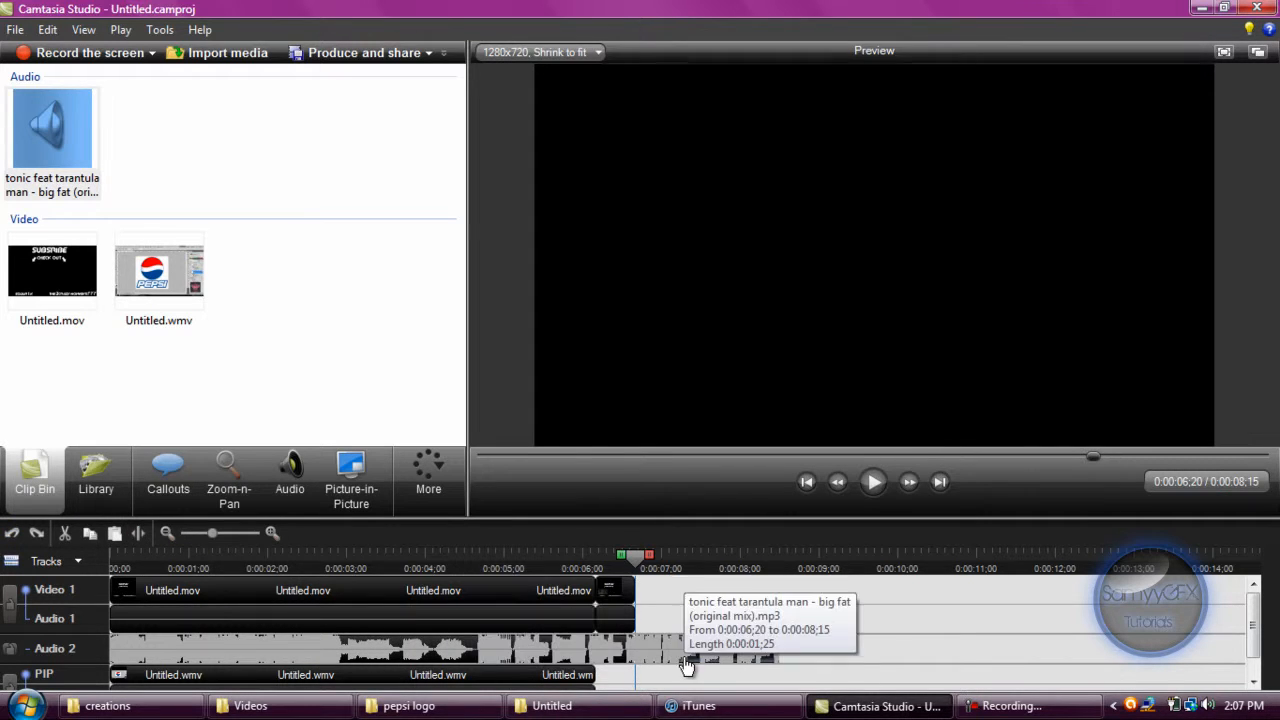
pyautogui.click(686, 663)
pyautogui.press('Delete')
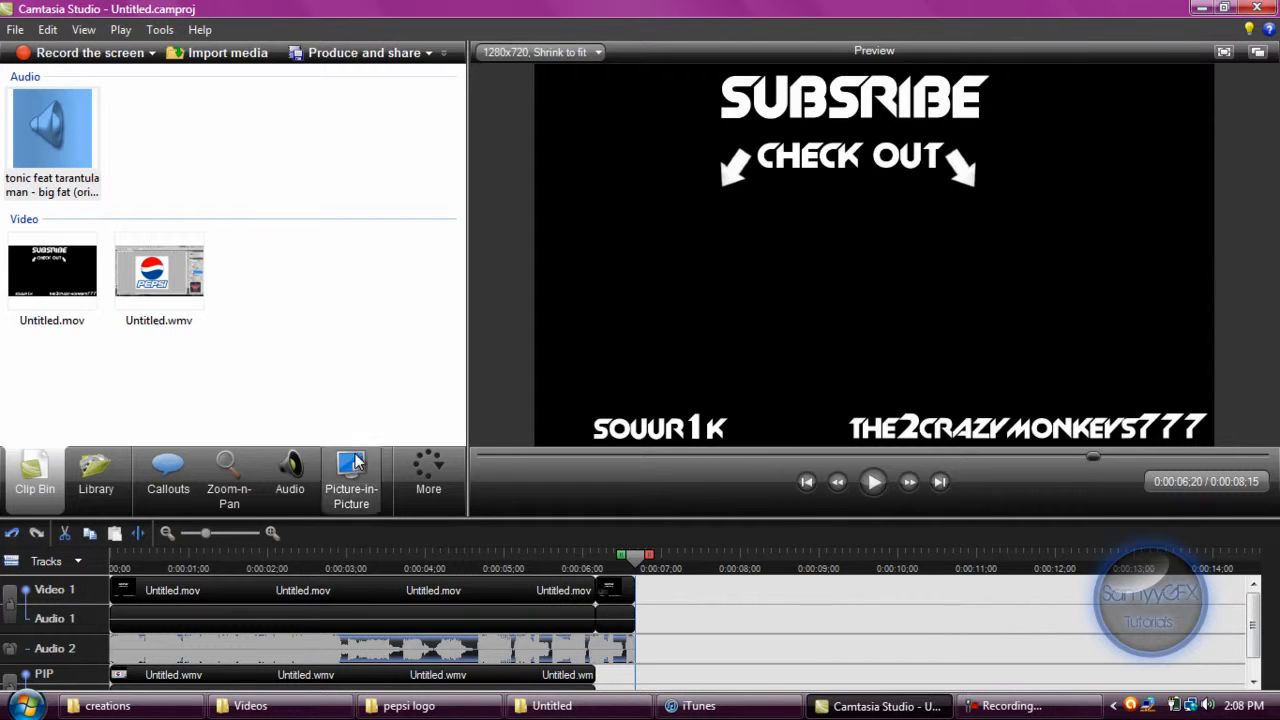
# Apply a fade out to the song on Audio 2 and play the end video from the start to check it.
pyautogui.click(290, 475)
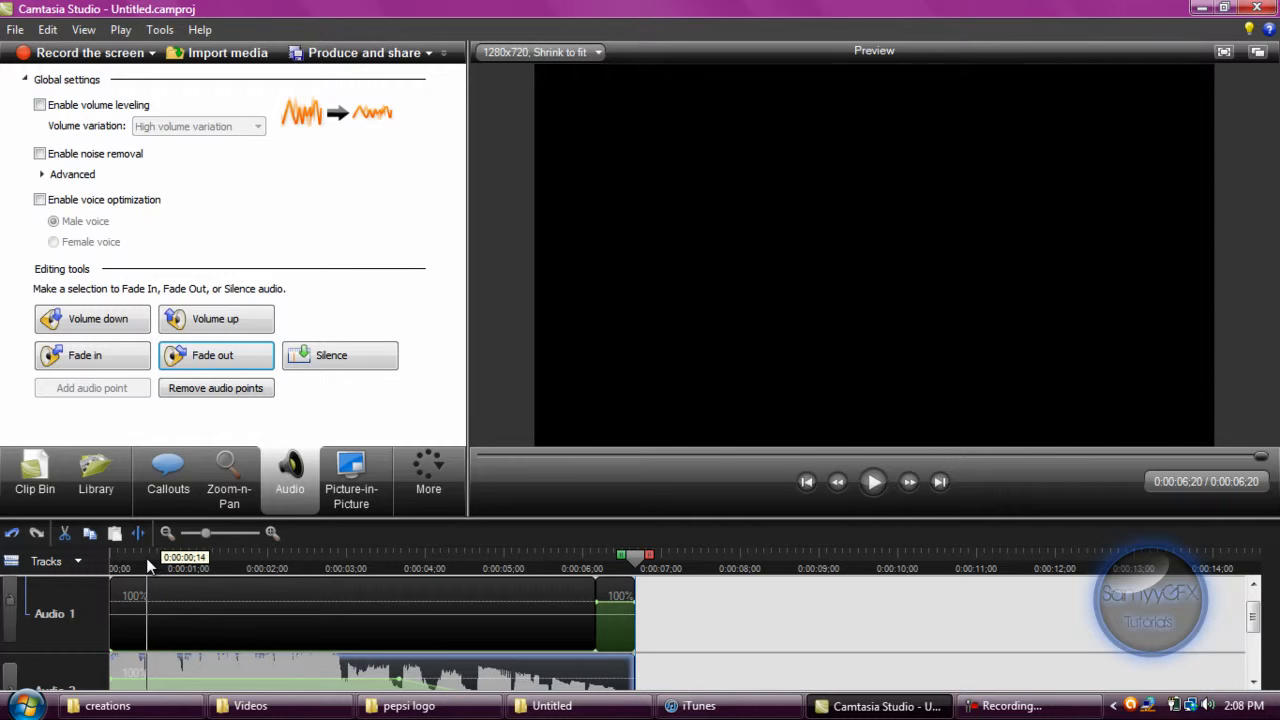
pyautogui.click(5, 485)
pyautogui.moveTo(161, 548); pyautogui.dragTo(61, 549)
pyautogui.click(871, 483)
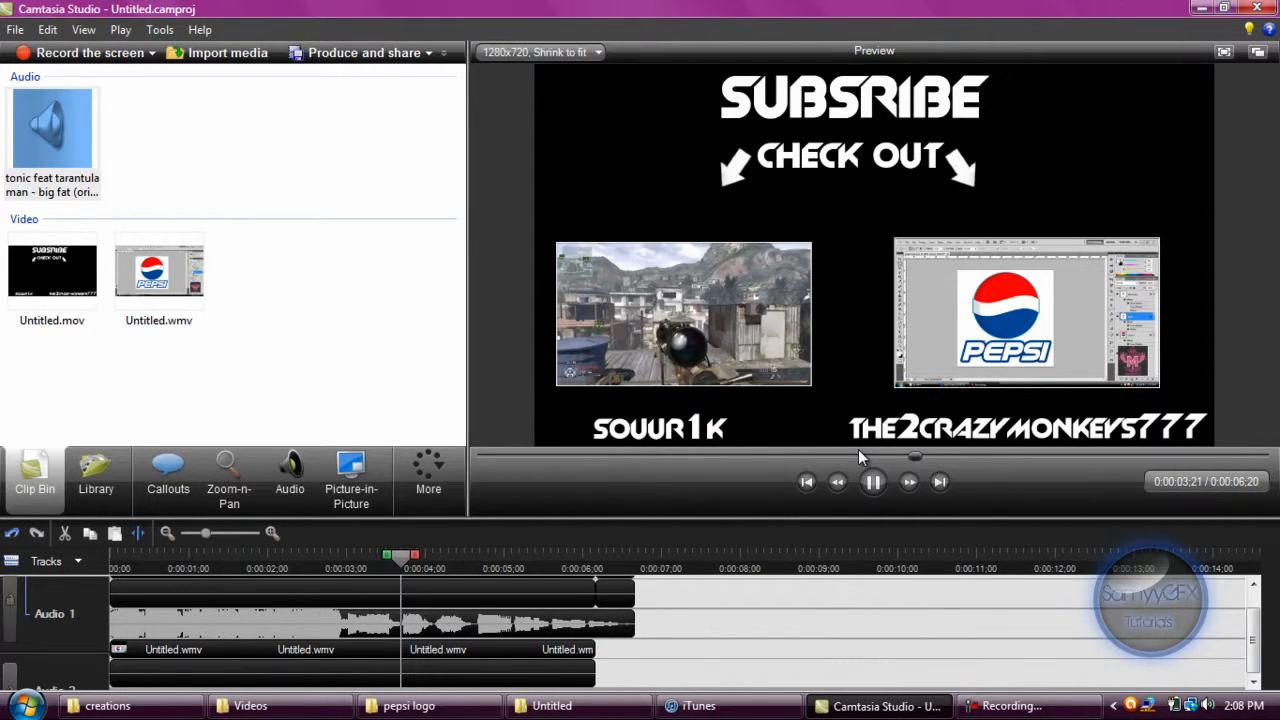
pyautogui.press('space')
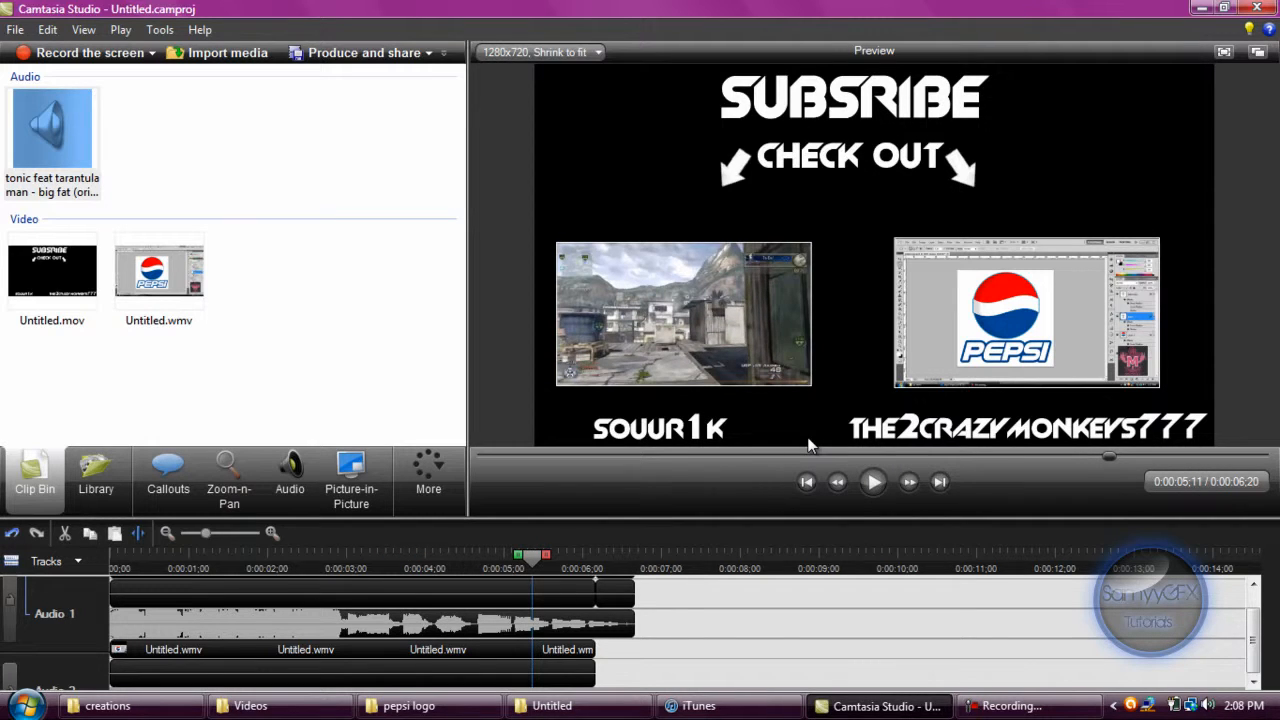